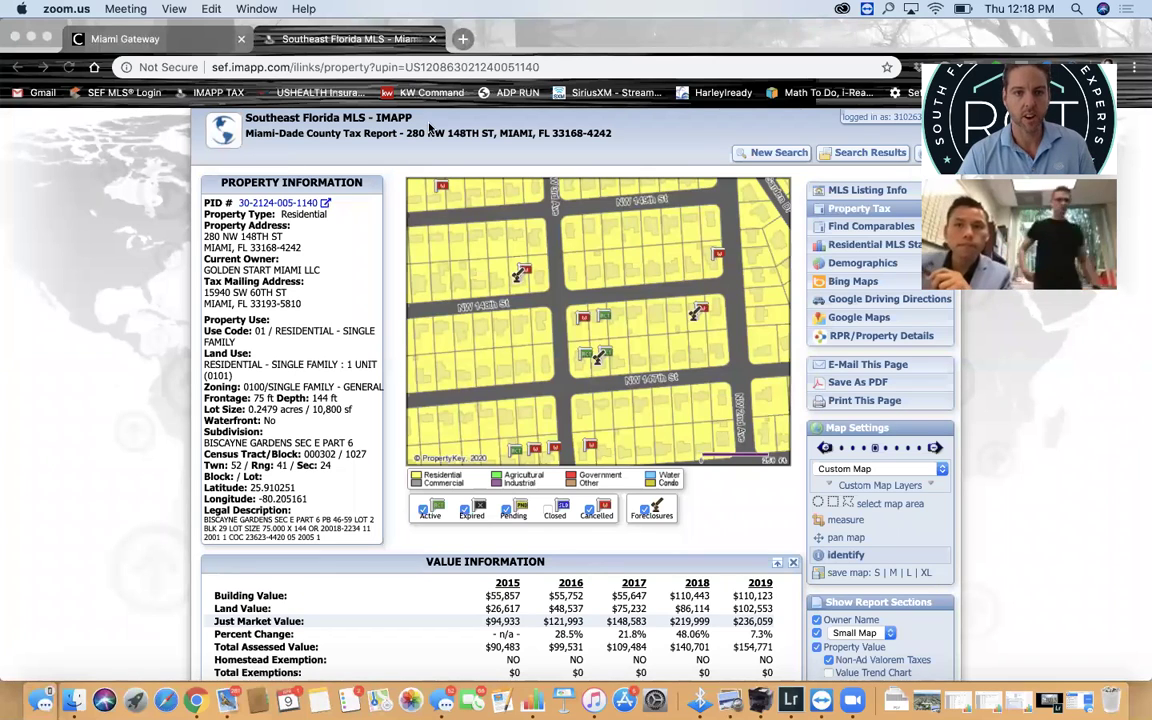
left_click(220, 25)
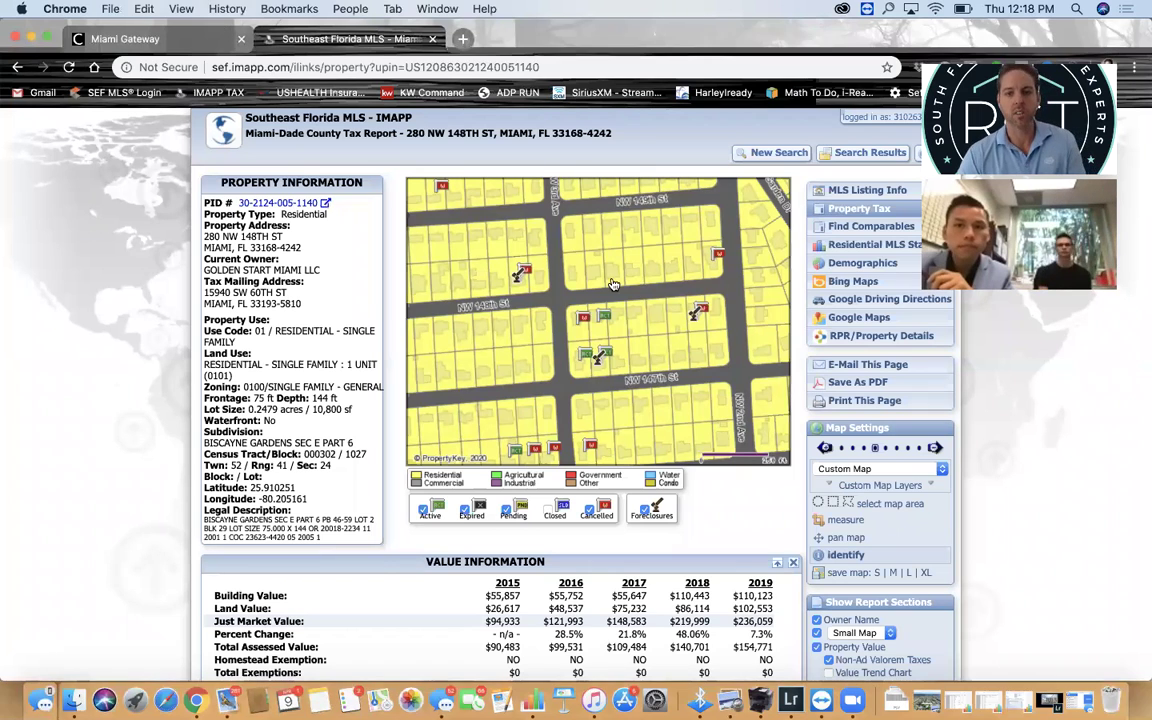
scroll(855, 200, "up", 1)
scroll(855, 200, "down", 1)
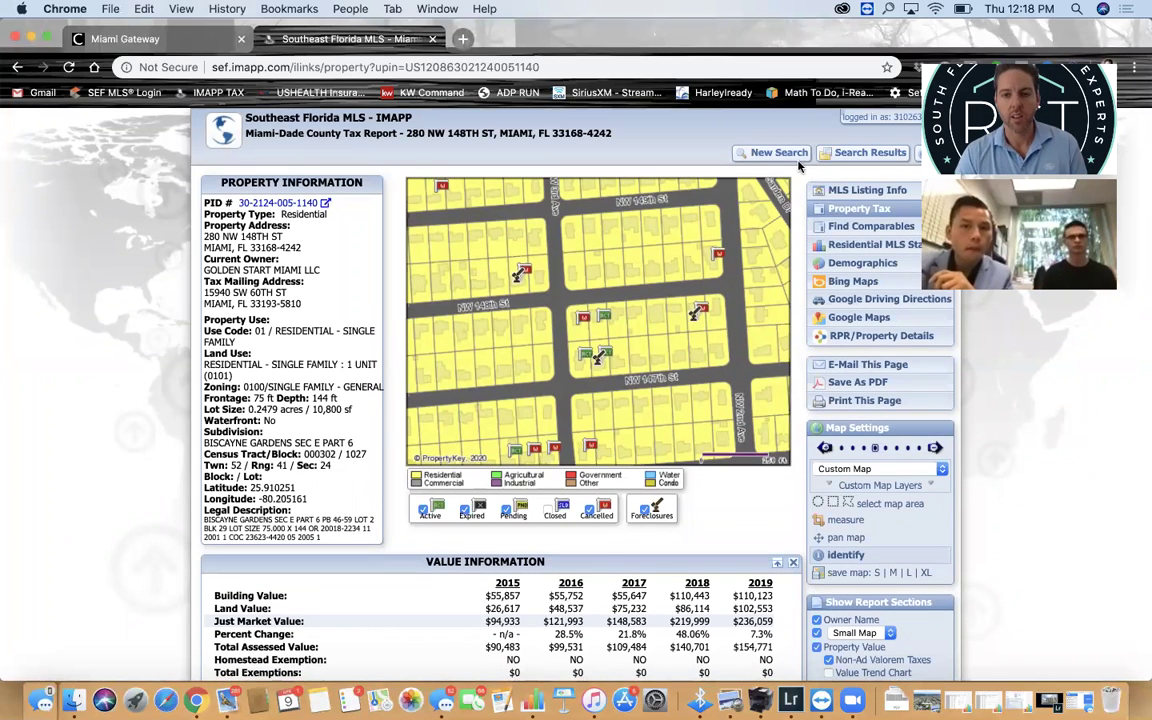
left_click(795, 158)
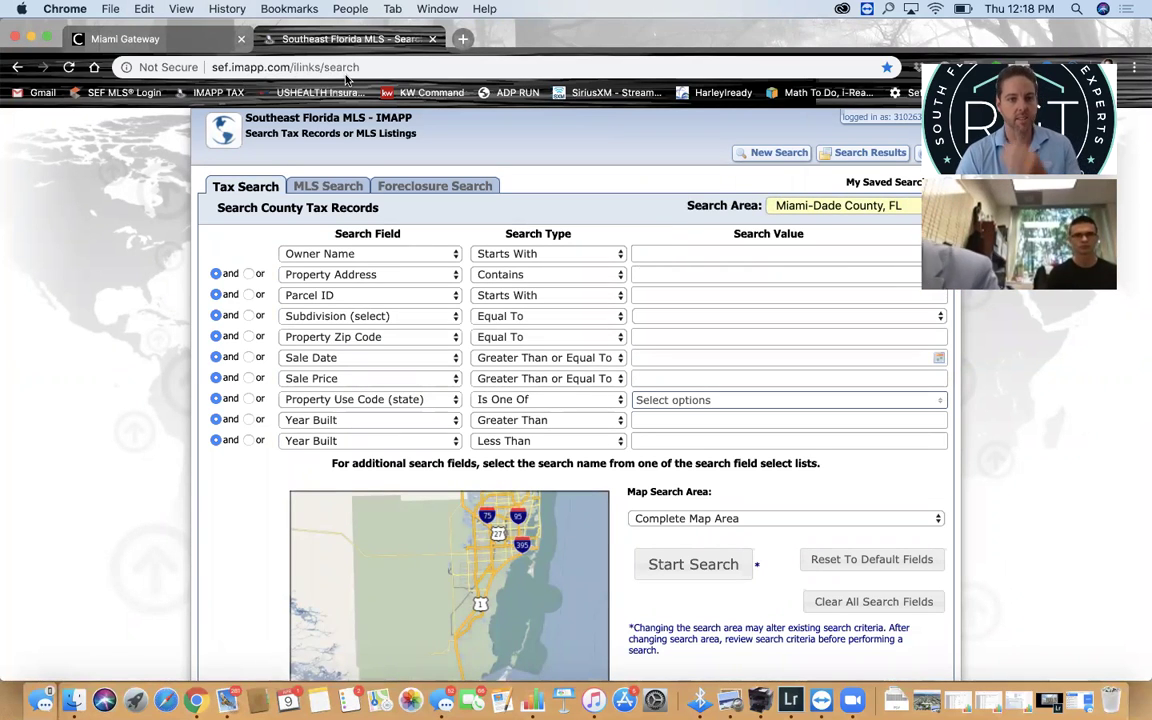
left_click(675, 274)
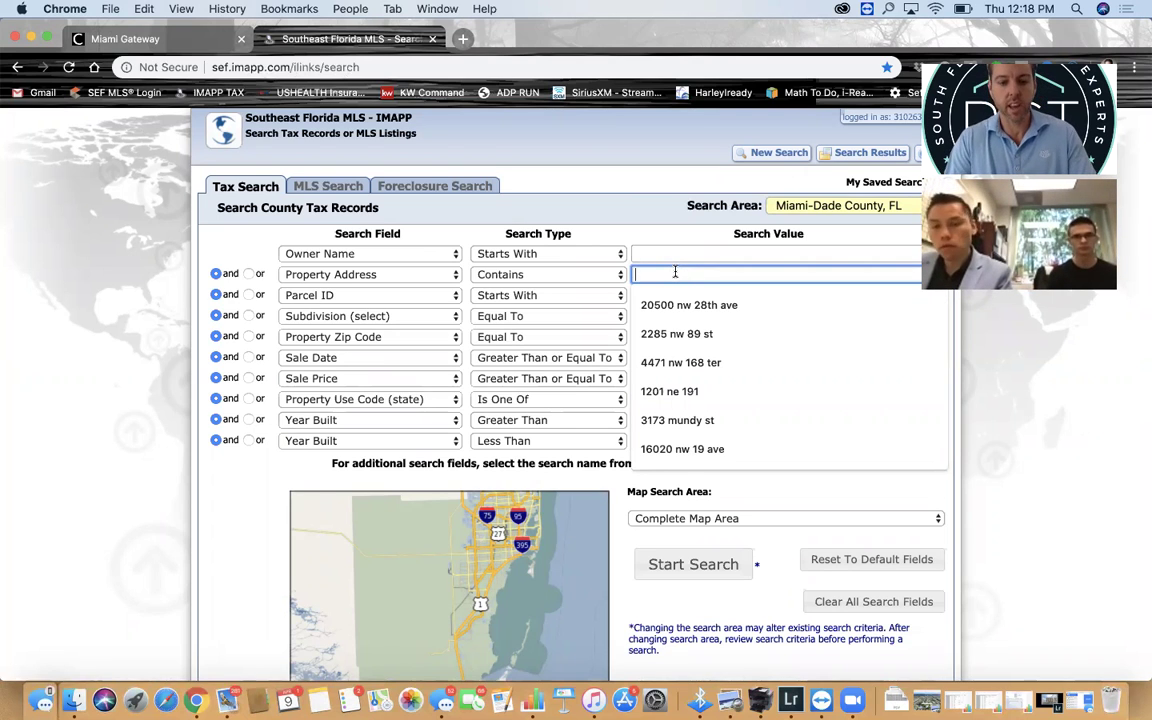
type("280")
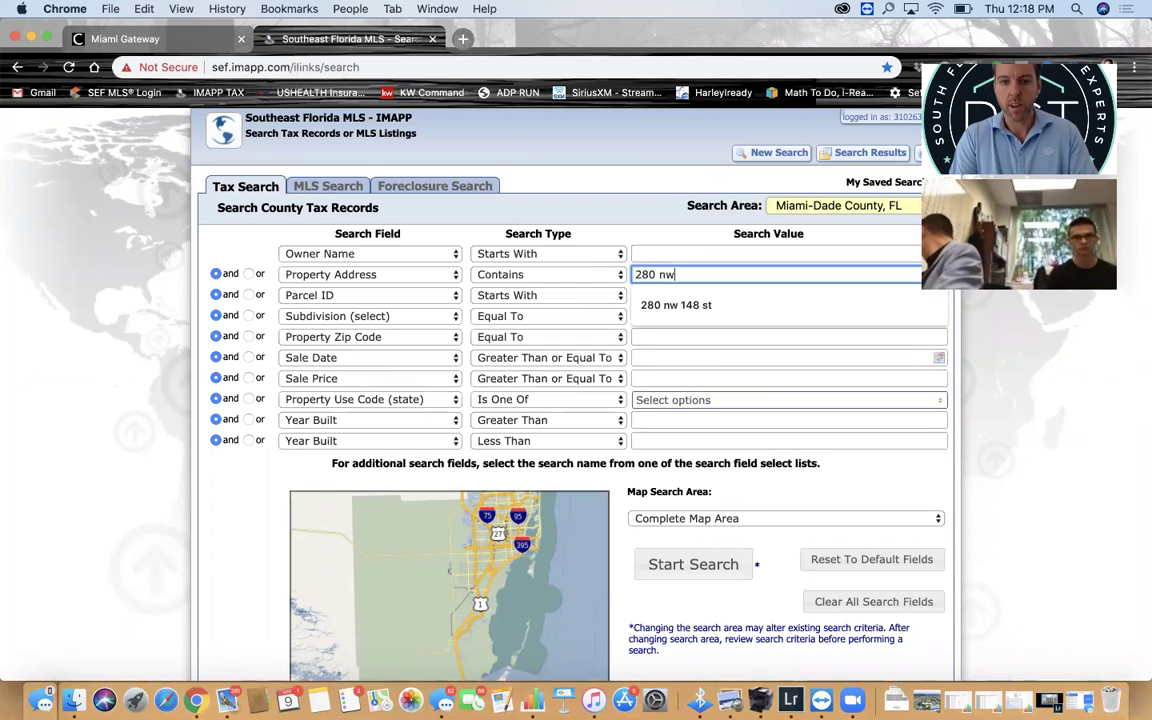
type(" nw")
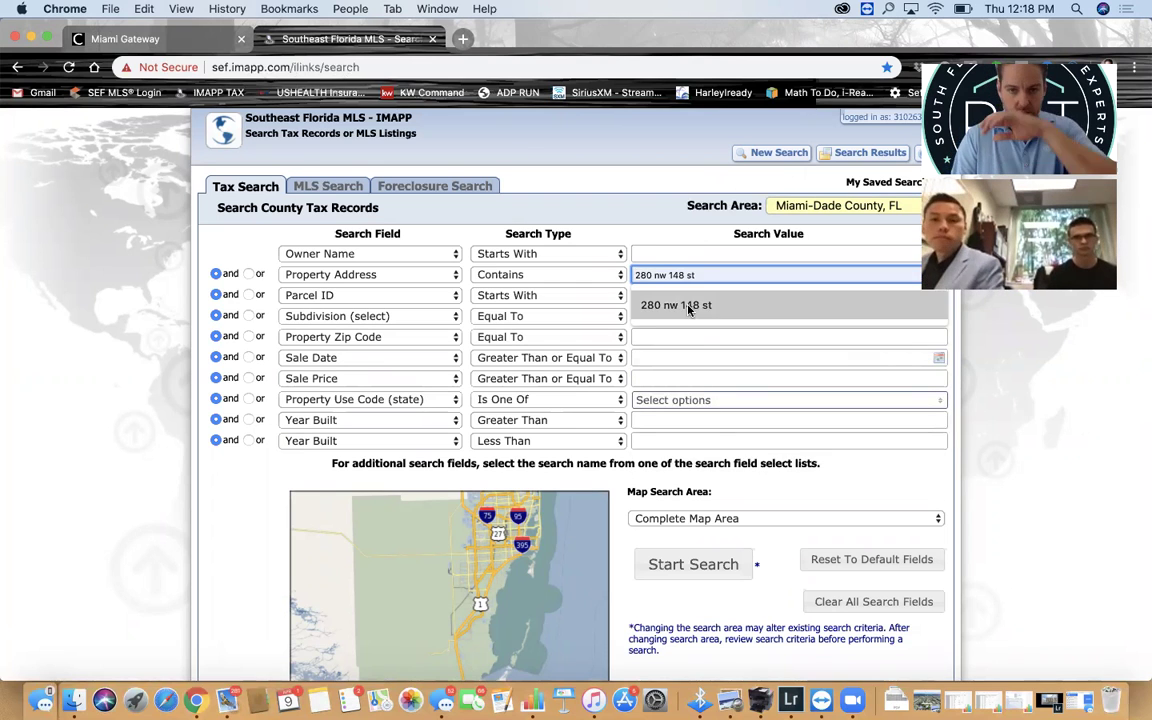
left_click(682, 304)
left_click(708, 560)
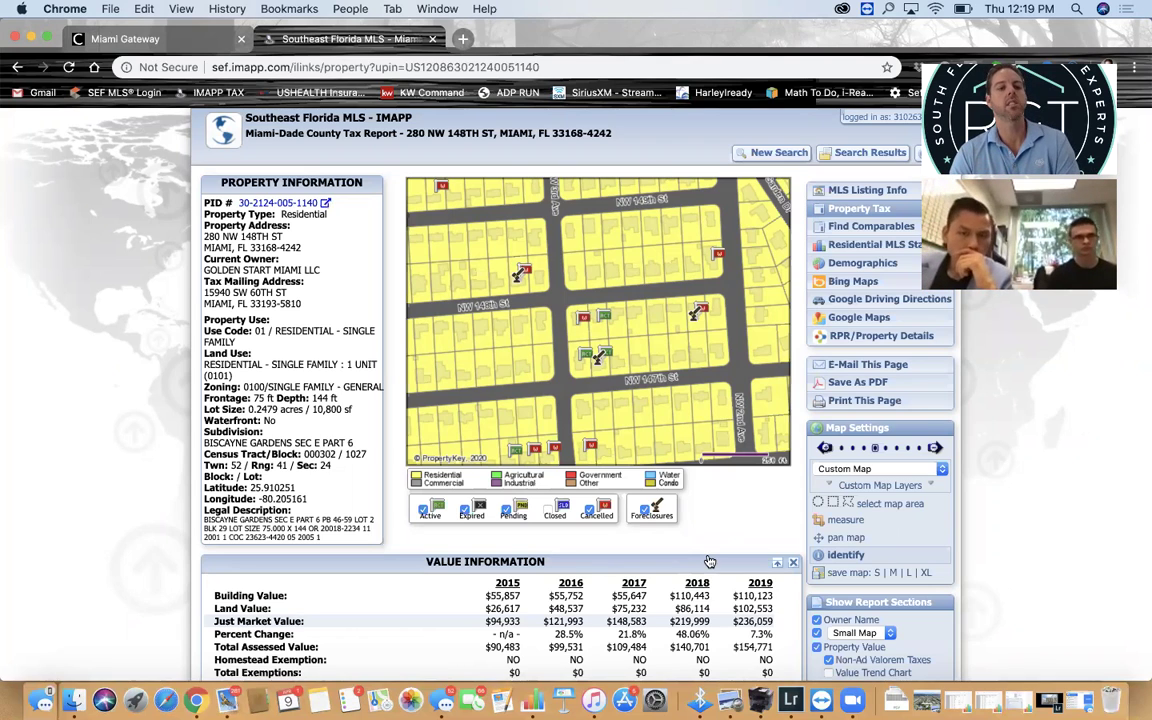
- Scroll down to the Sales Information, showing sales back to 1974
scroll(735, 570, "down", 3)
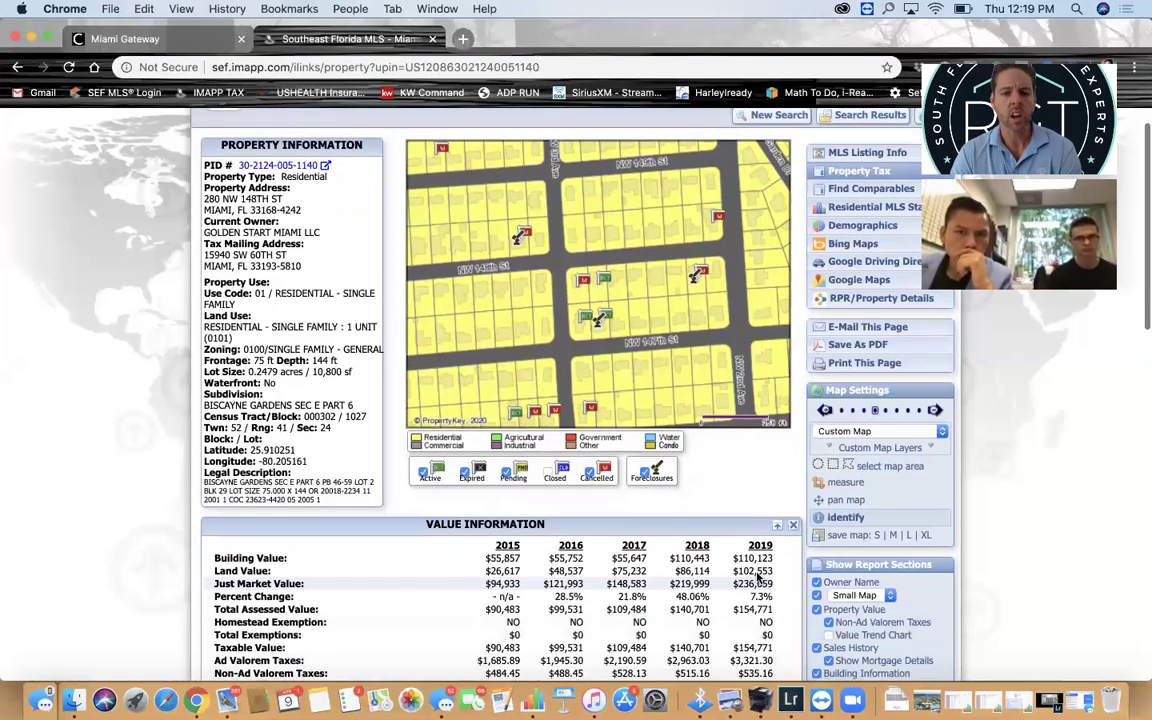
scroll(758, 577, "down", 10)
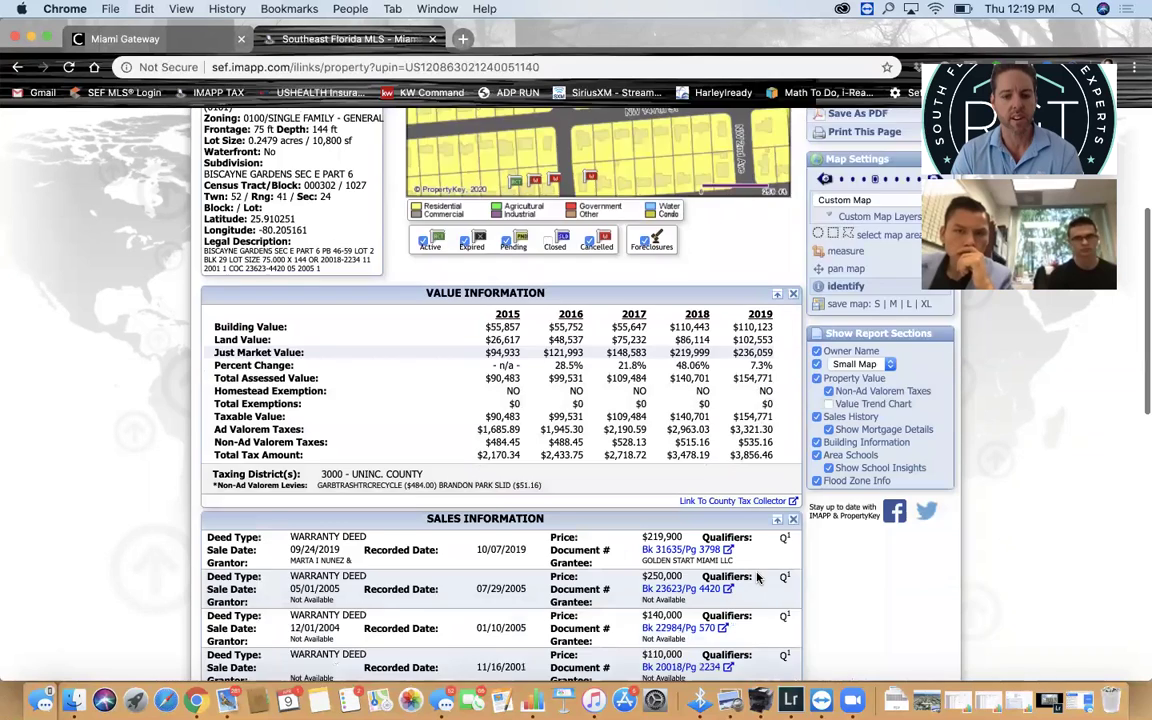
scroll(757, 577, "down", 6)
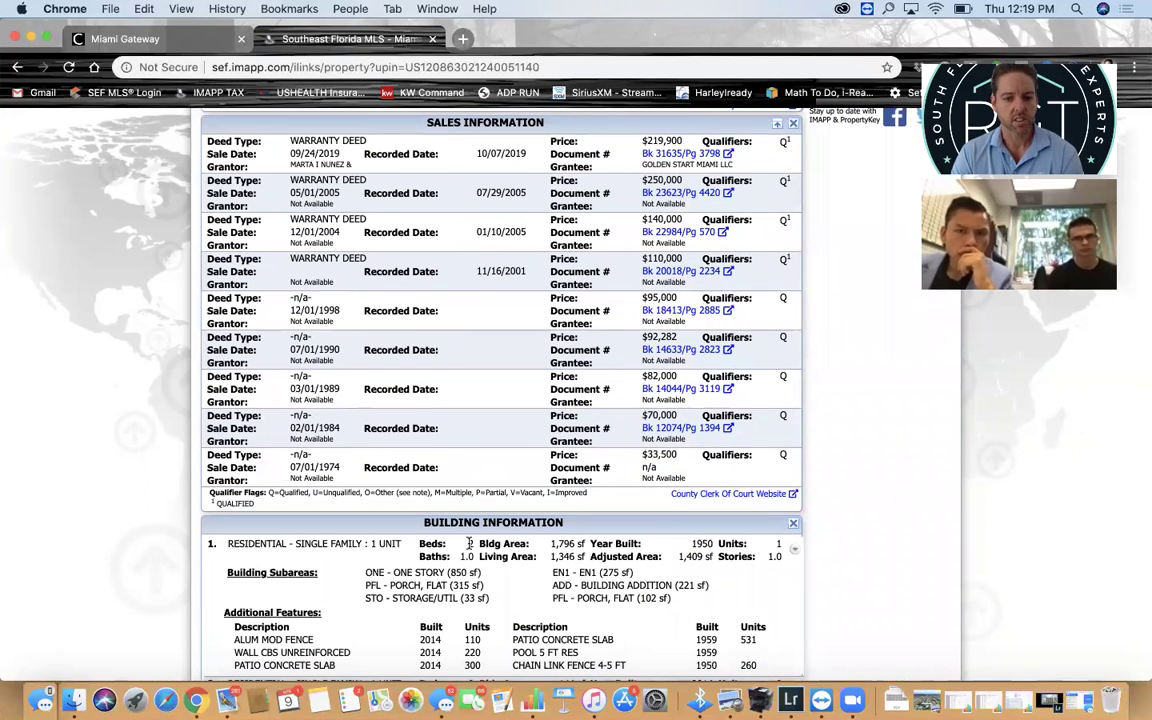
- From Miami Gateway, launch Matrix and start an RE1/RE2 Single Family/Condo search
left_click(170, 42)
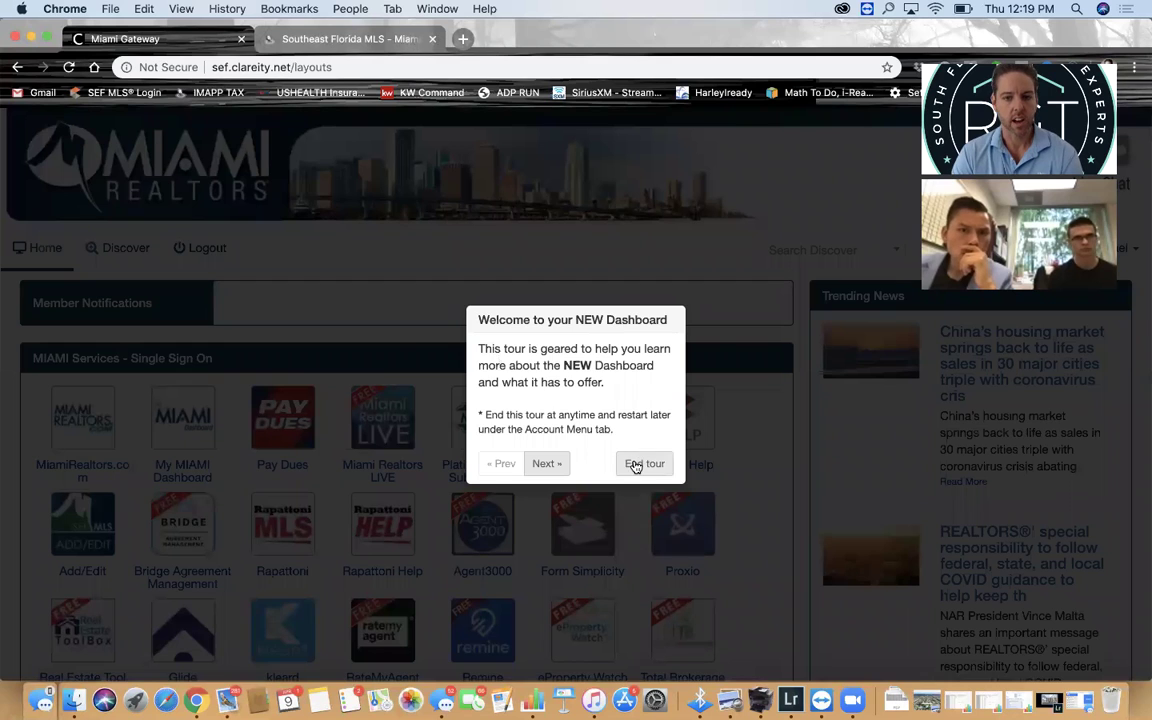
left_click(637, 462)
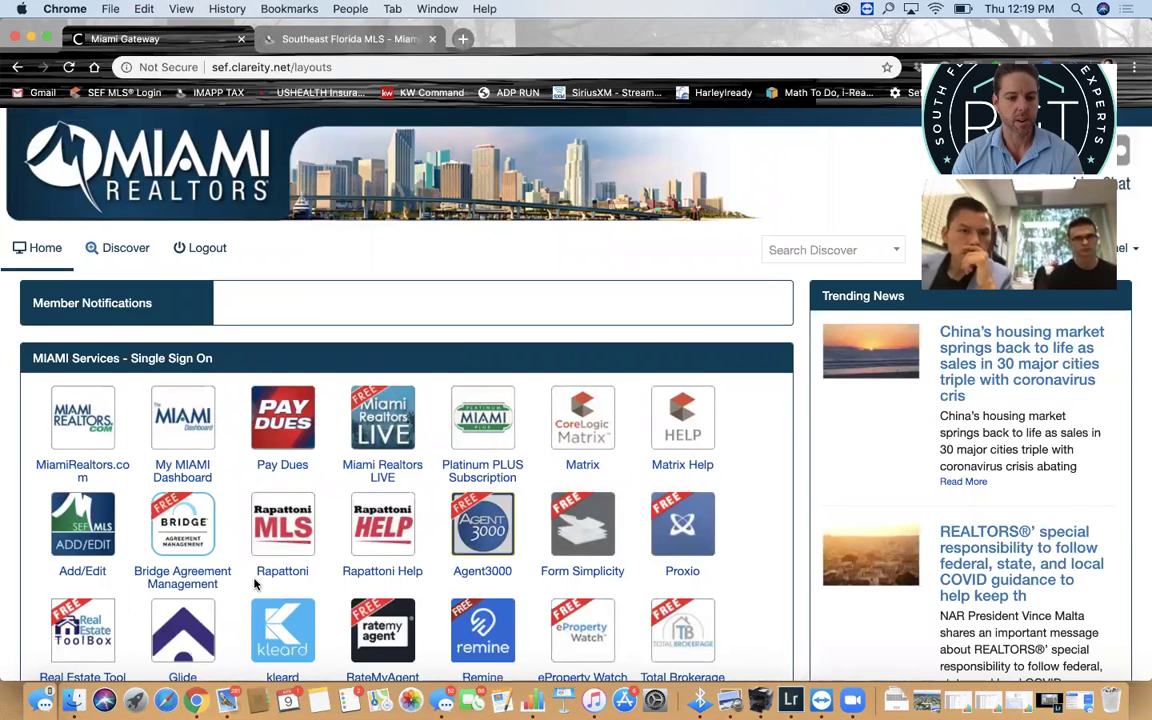
scroll(255, 560, "down", 1)
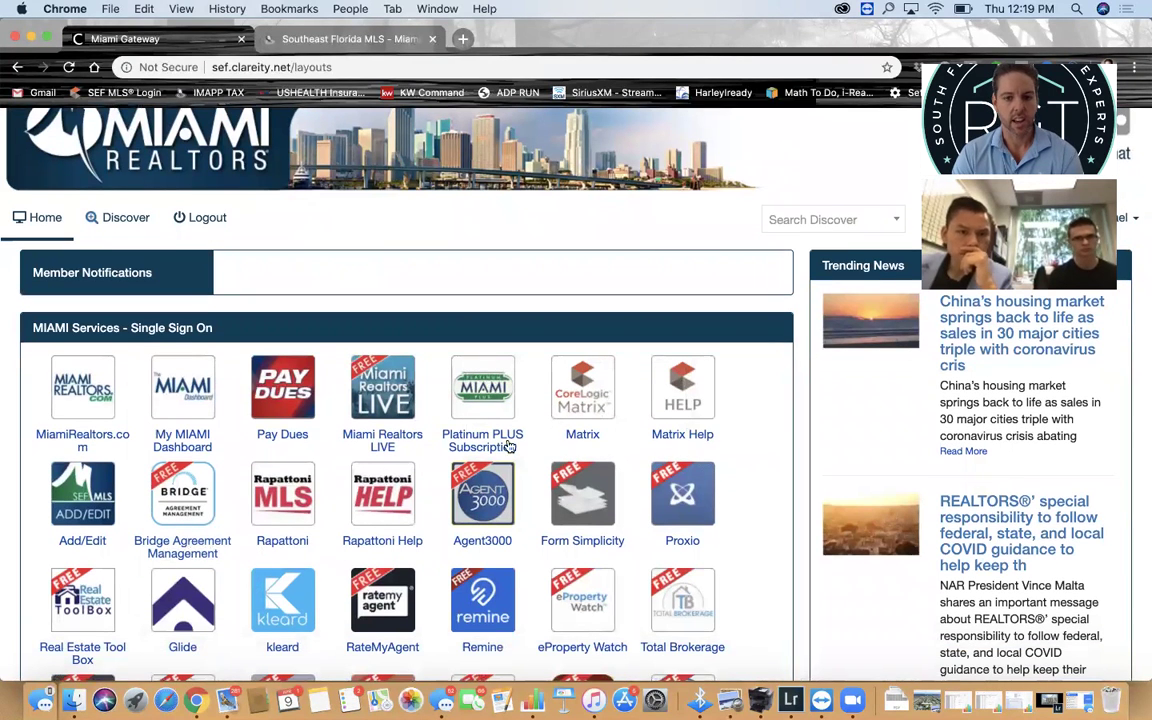
left_click(560, 408)
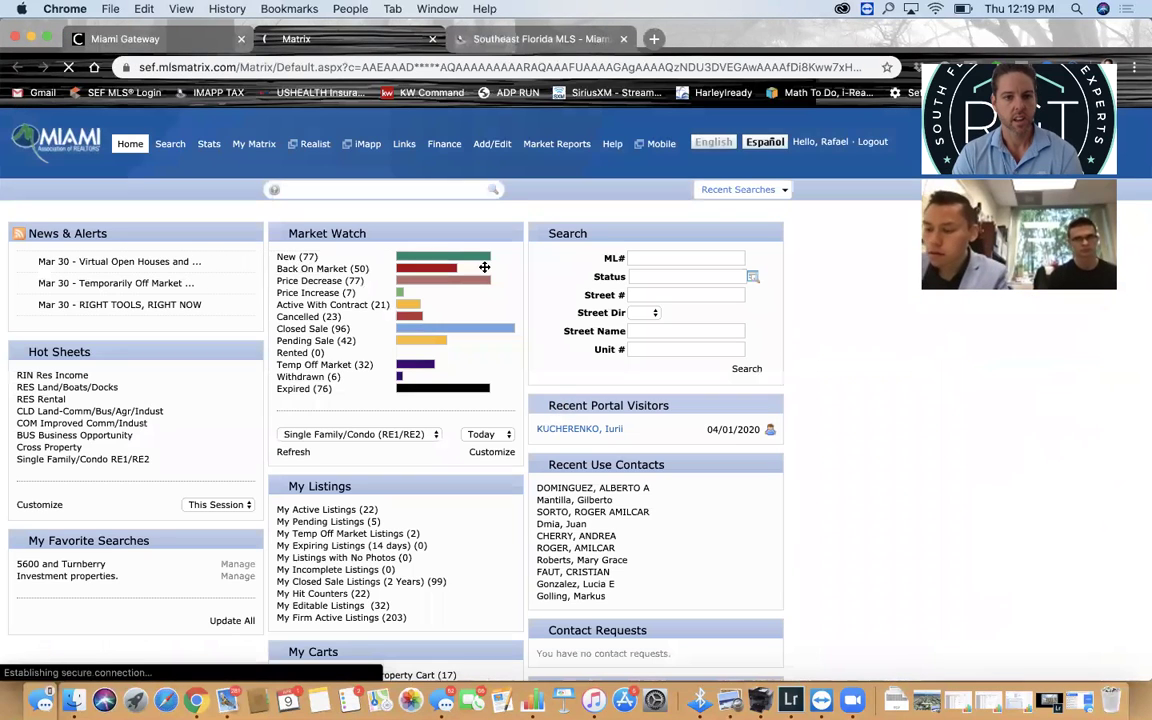
mouse_move(170, 146)
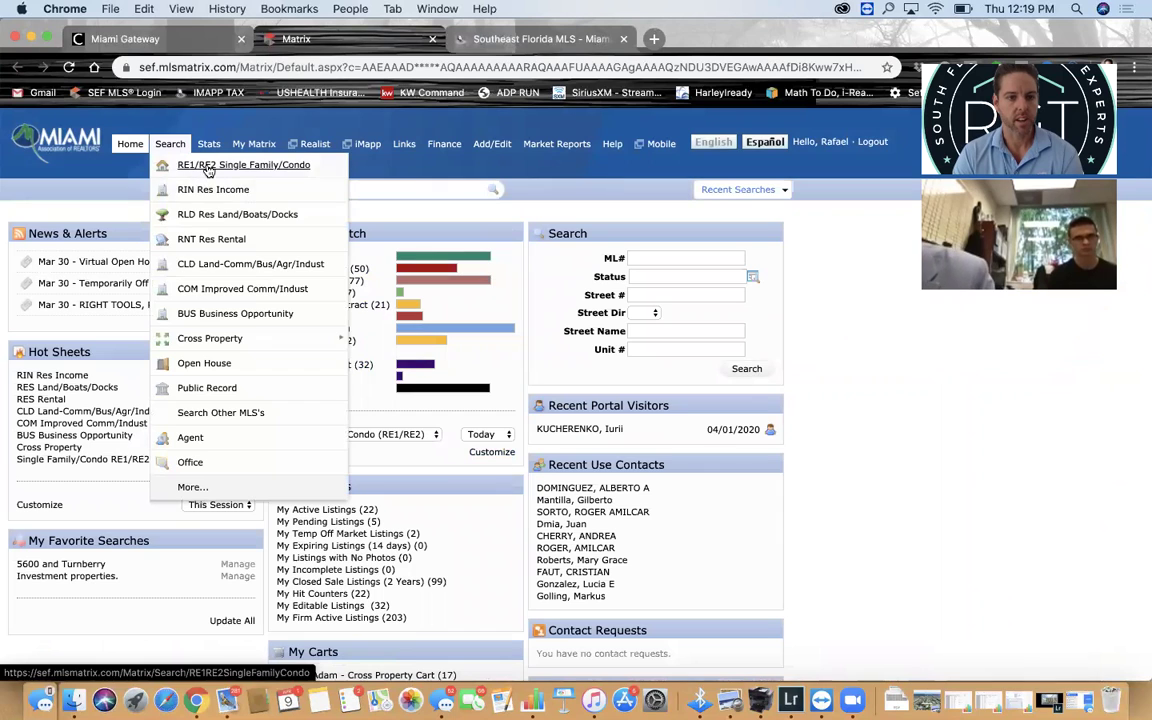
left_click(208, 168)
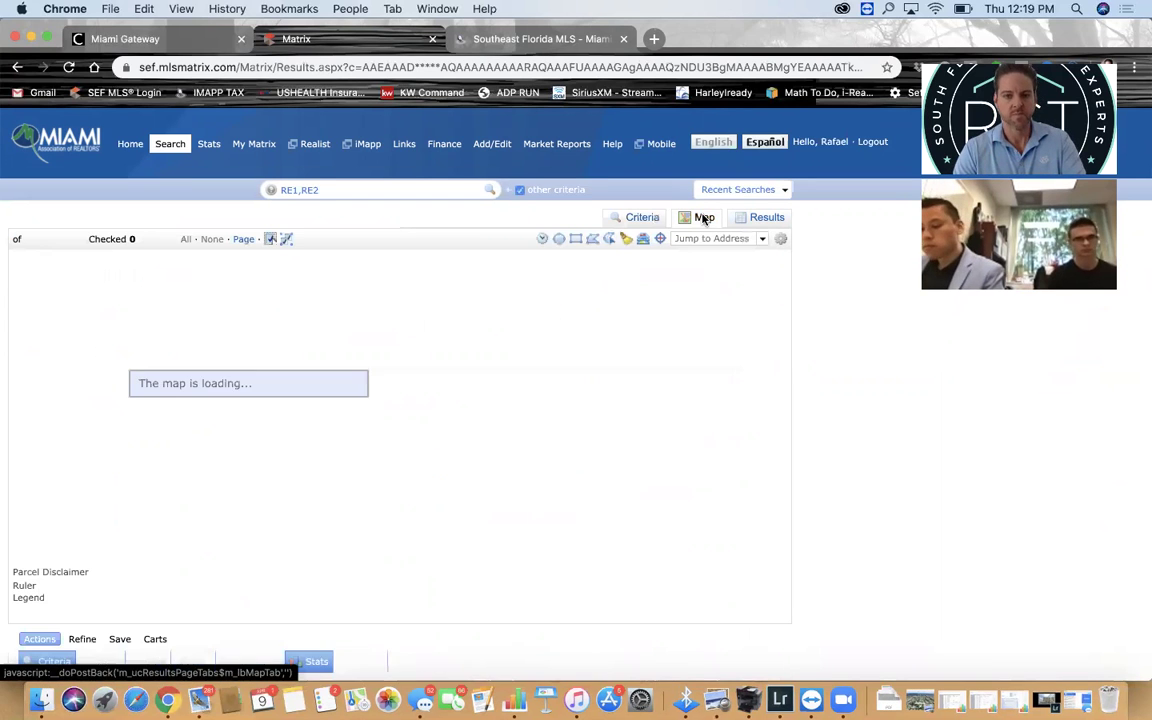
left_click(686, 238)
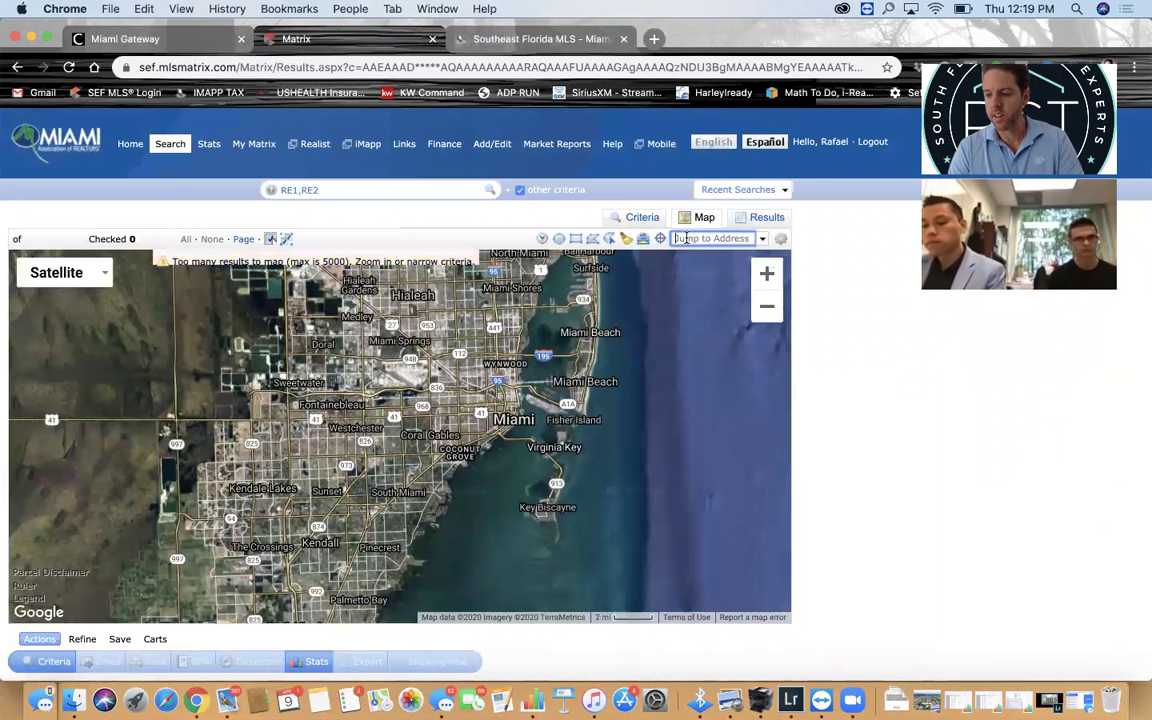
type("280 nw")
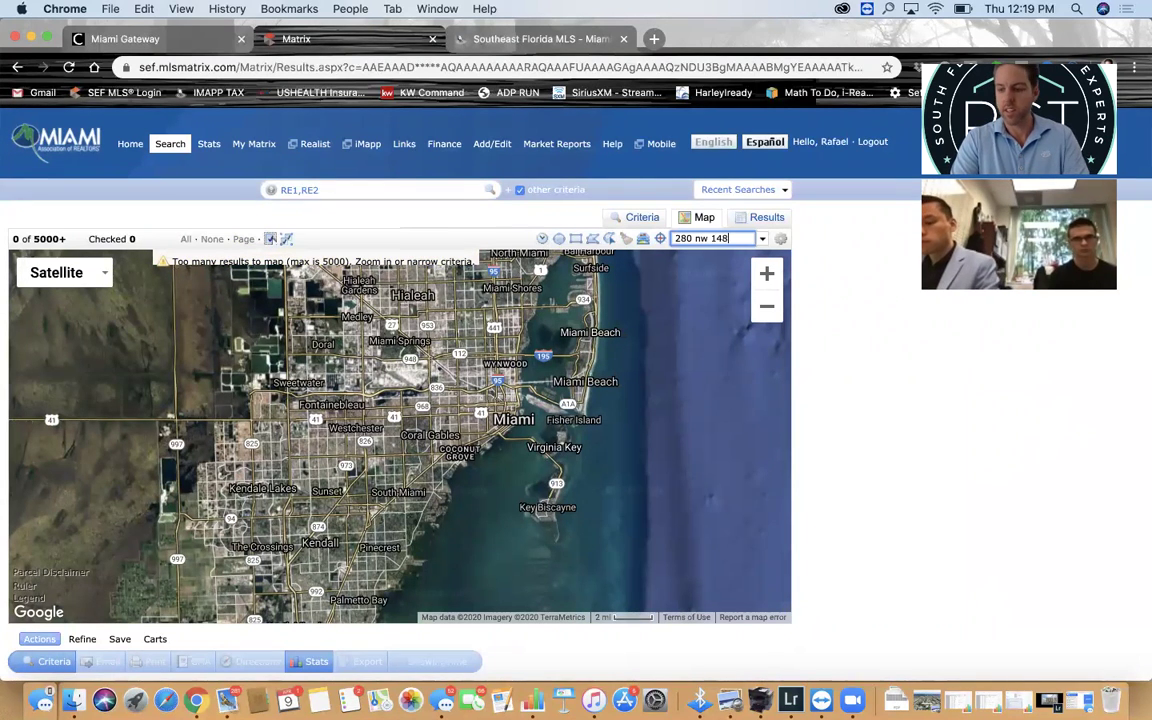
type("148 st mi")
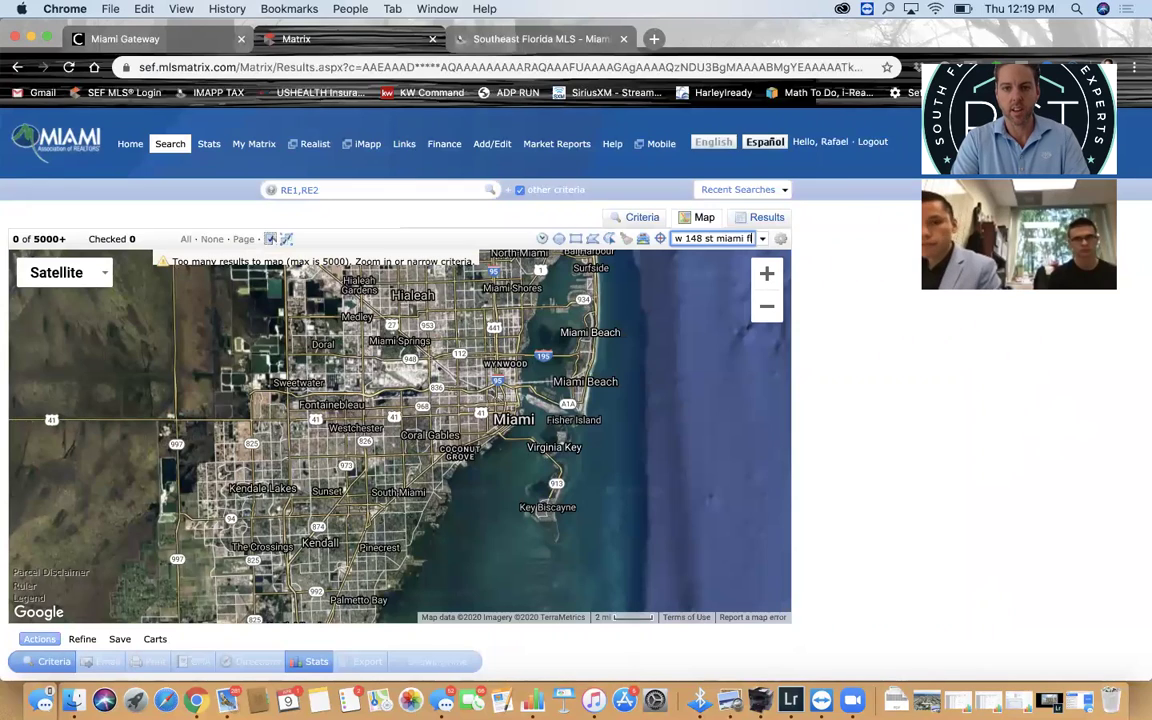
left_click(680, 256)
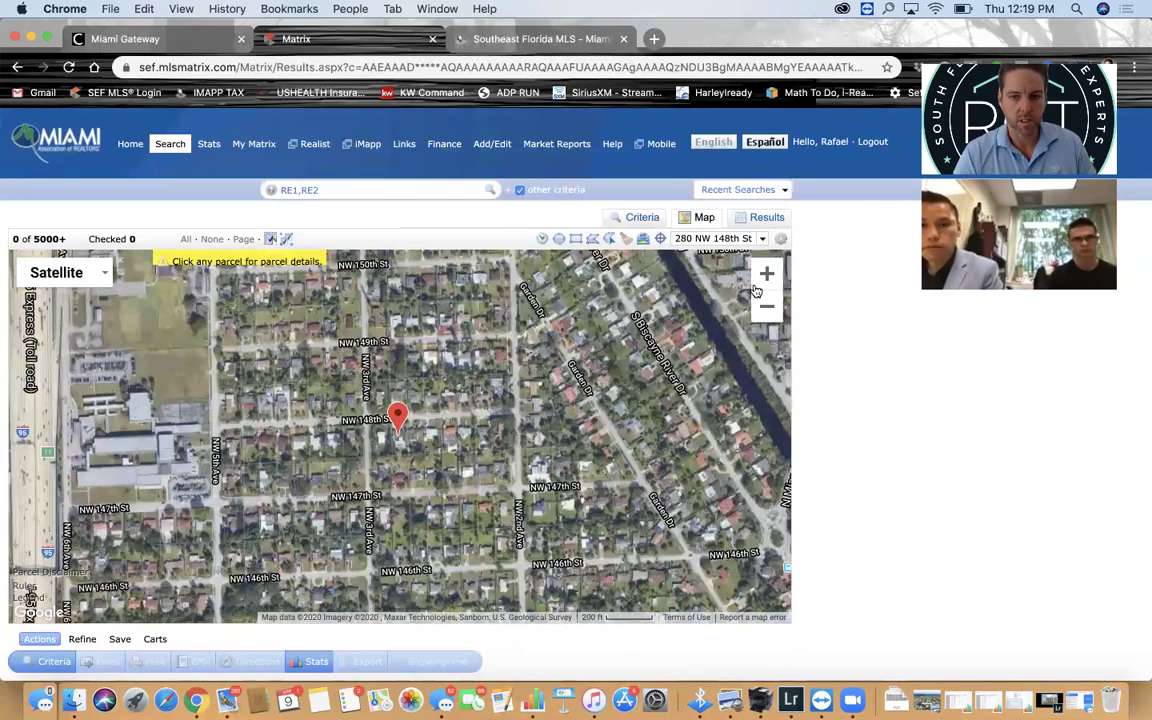
left_click(766, 276)
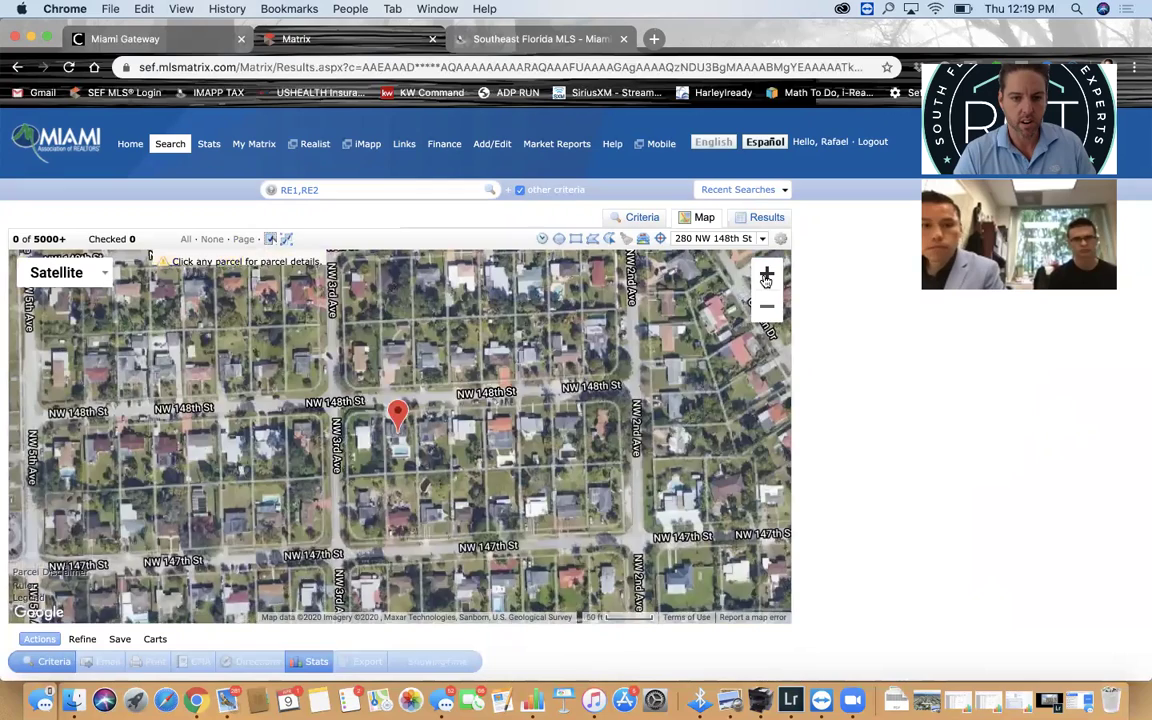
- Zoom in once more and draw a rectangle search shape around the subject lot
left_click(766, 276)
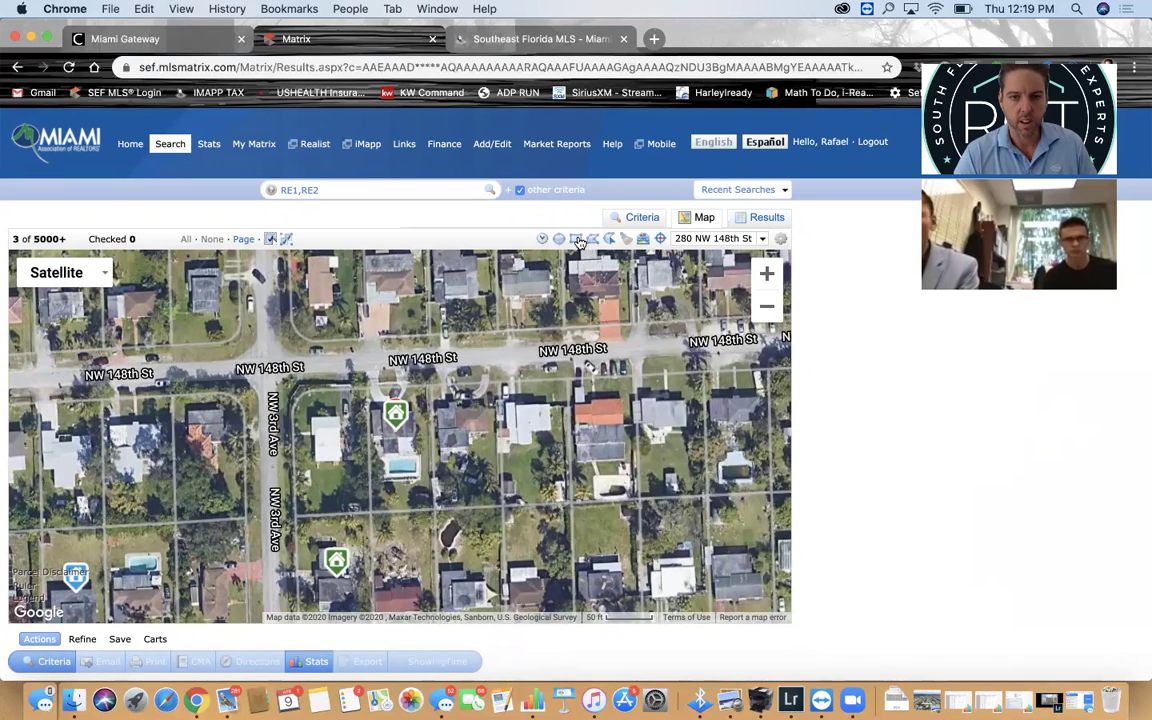
left_click_drag(362, 377, 435, 497)
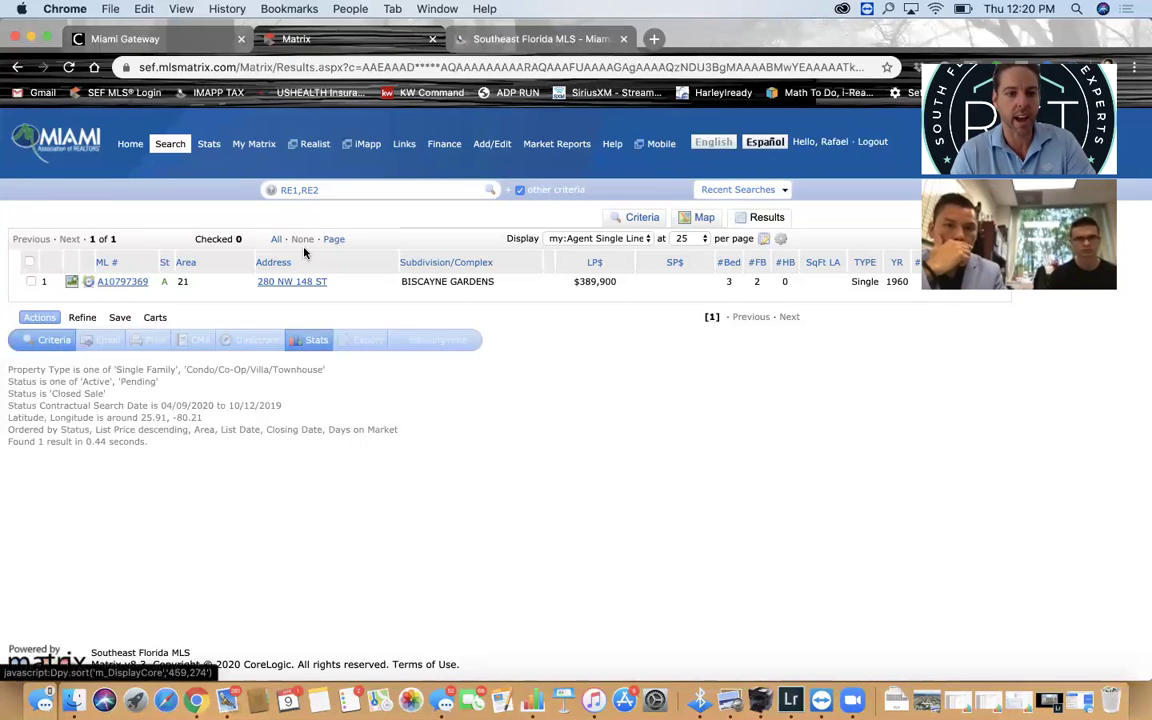
left_click(125, 282)
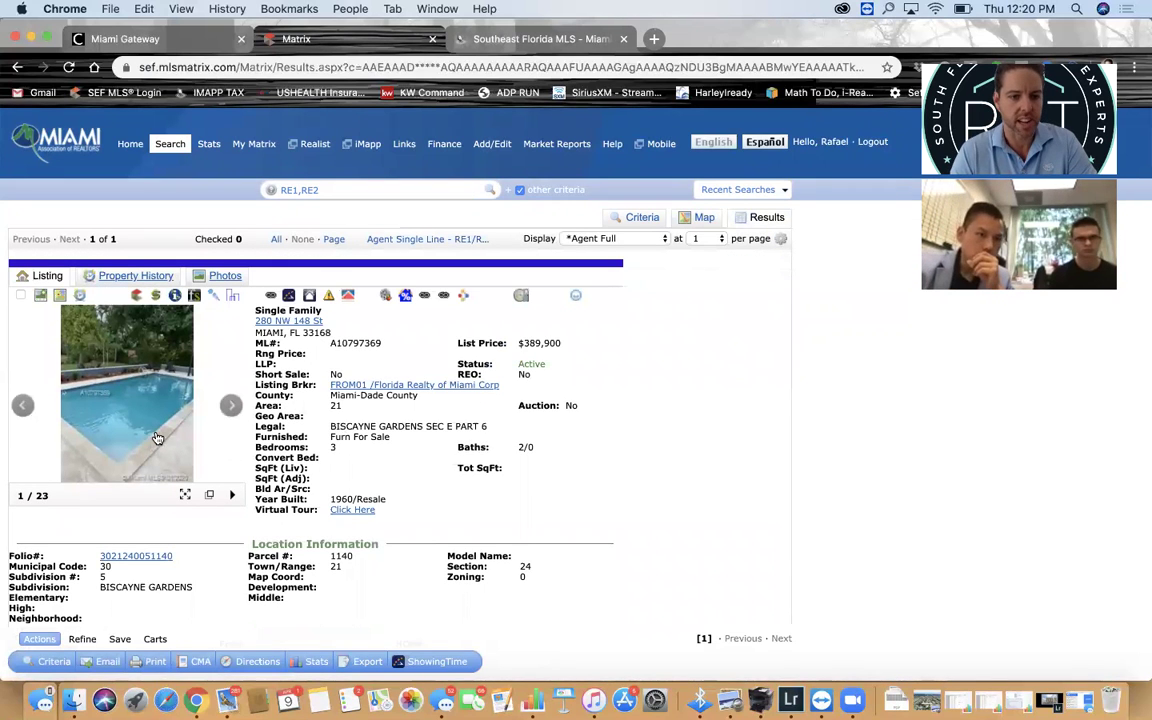
scroll(429, 512, "down", 5)
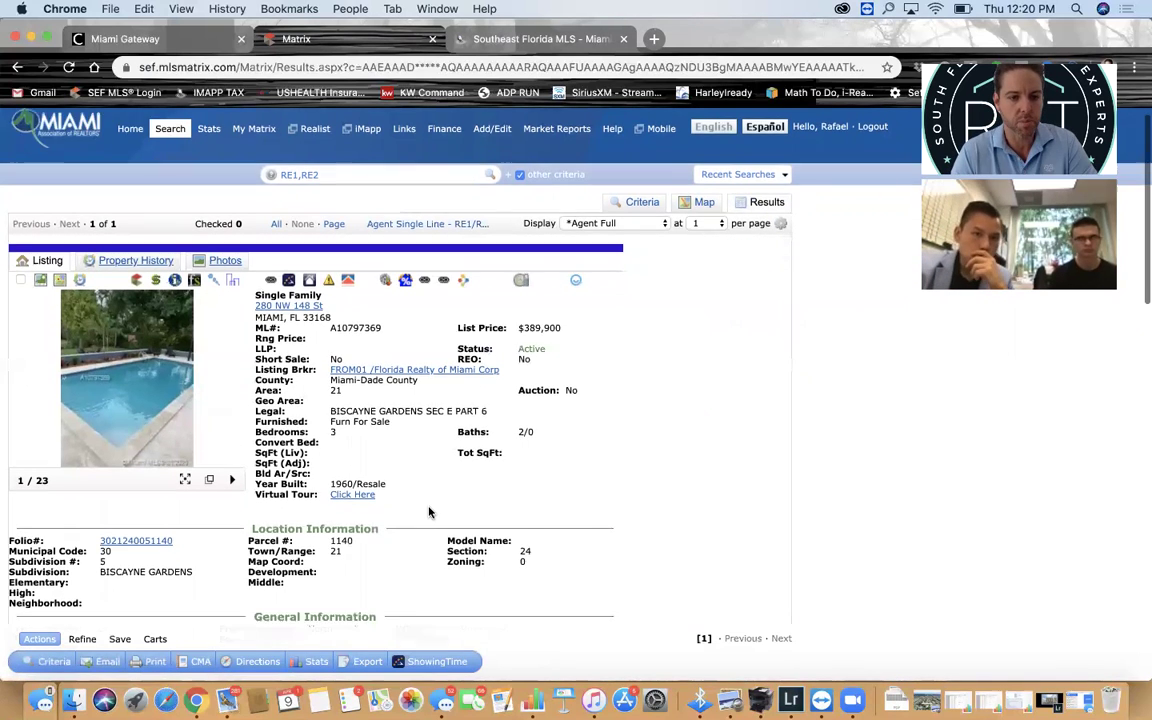
scroll(429, 512, "up", 2)
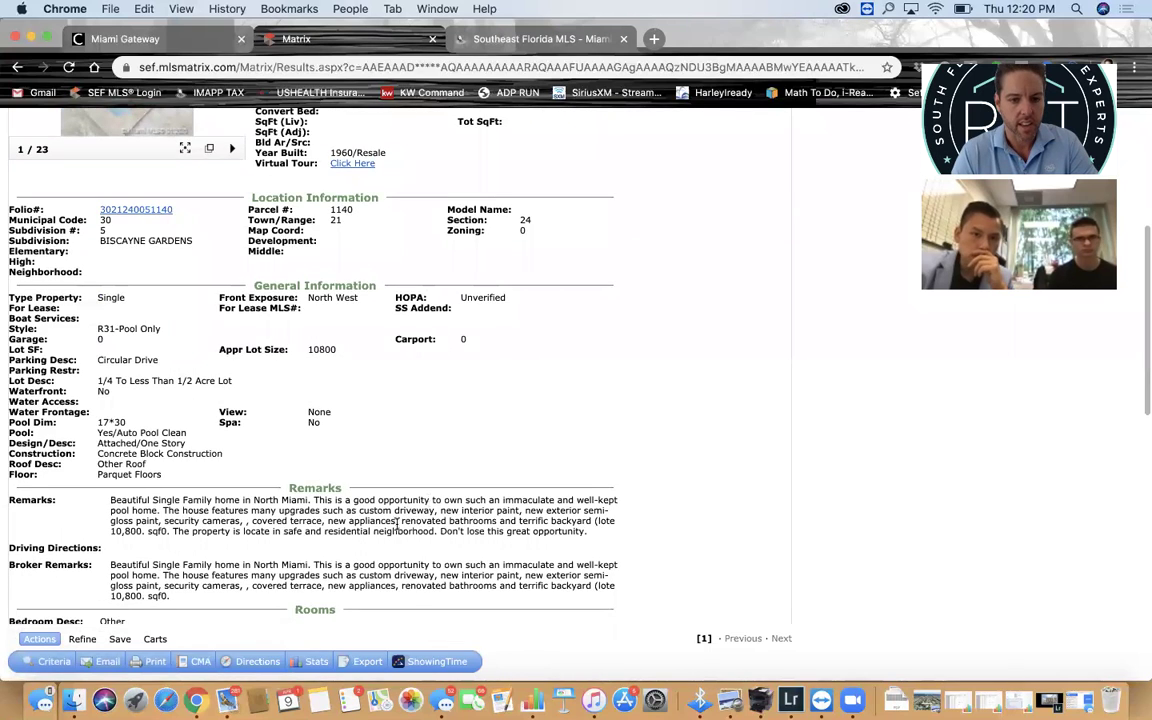
scroll(360, 488, "down", 6)
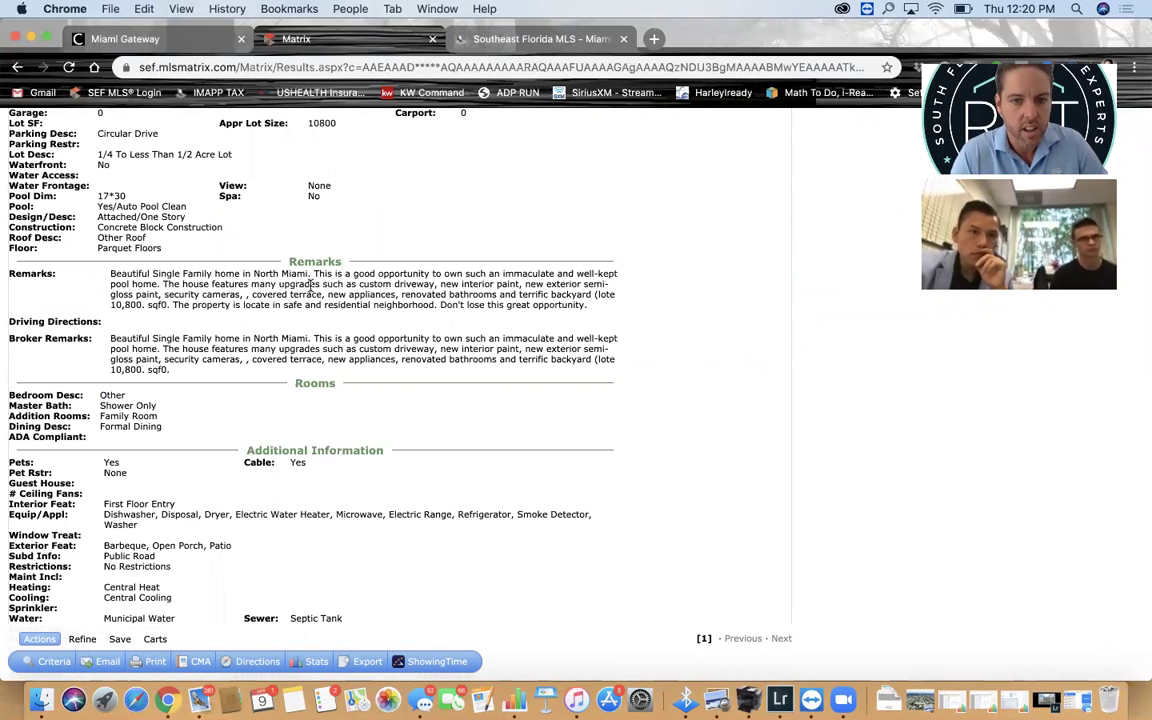
left_click(493, 44)
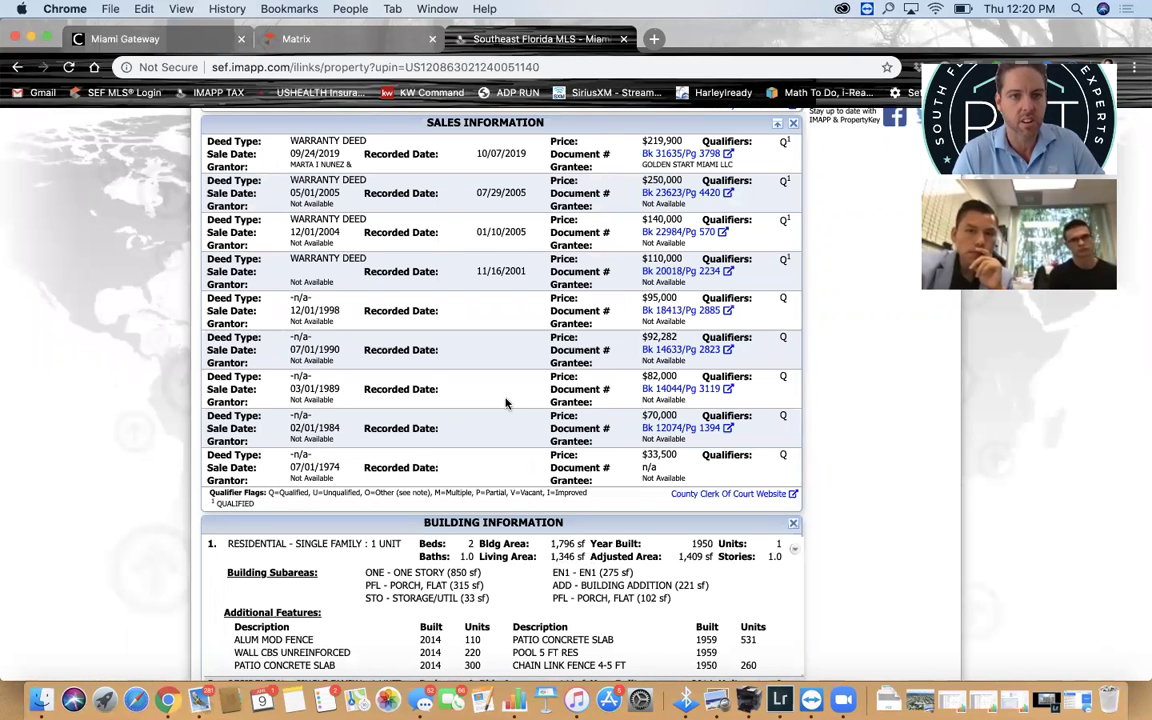
- Return to the Matrix tab and scroll to the top of the 280 NW 148 St listing
left_click(300, 39)
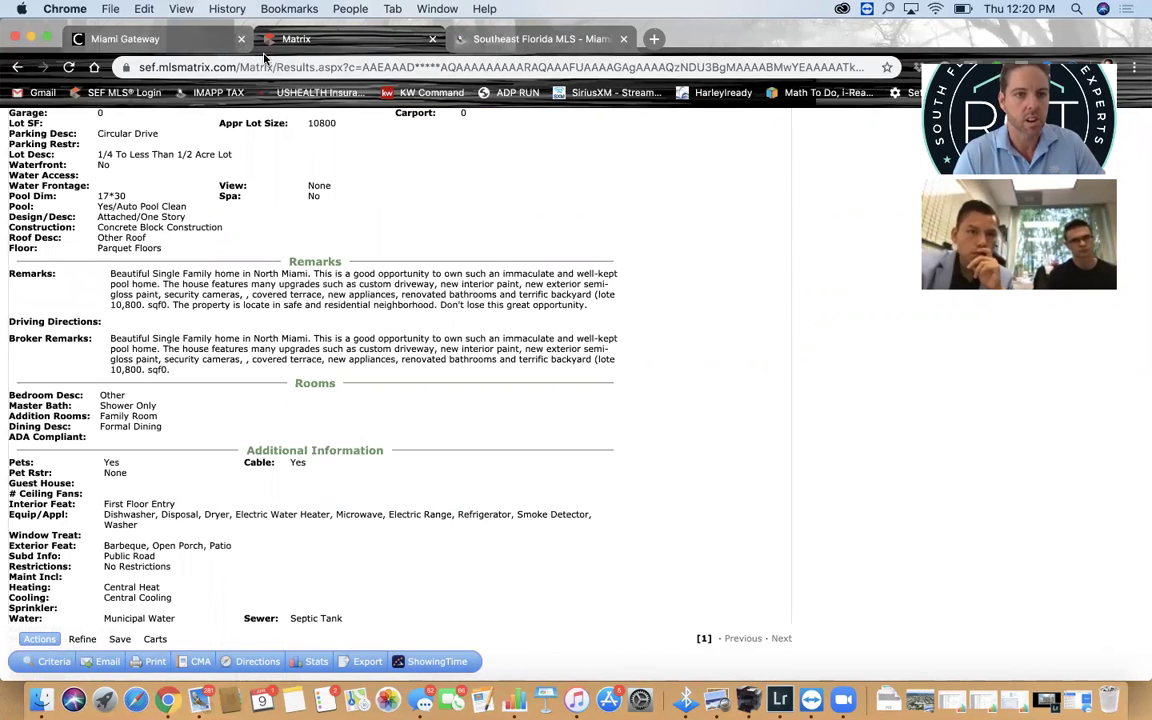
scroll(389, 148, "up", 10)
mouse_move(168, 144)
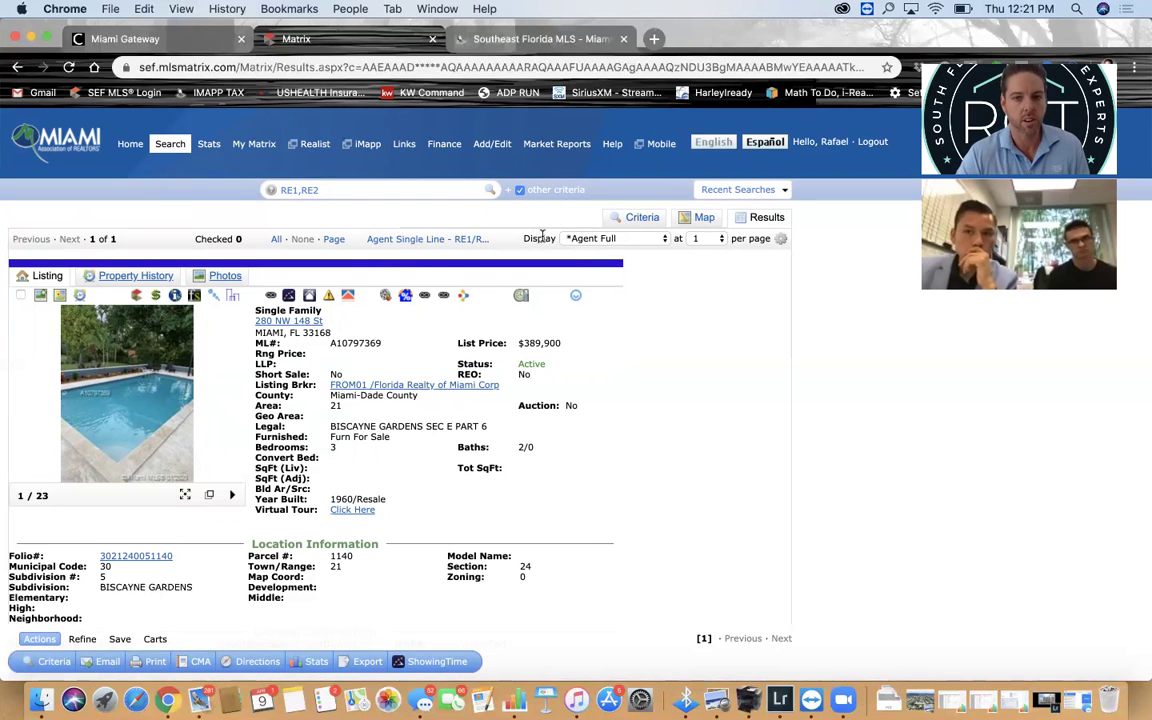
- Show the listing on the map, zoom out three levels, and toggle from road map back to satellite
left_click(712, 220)
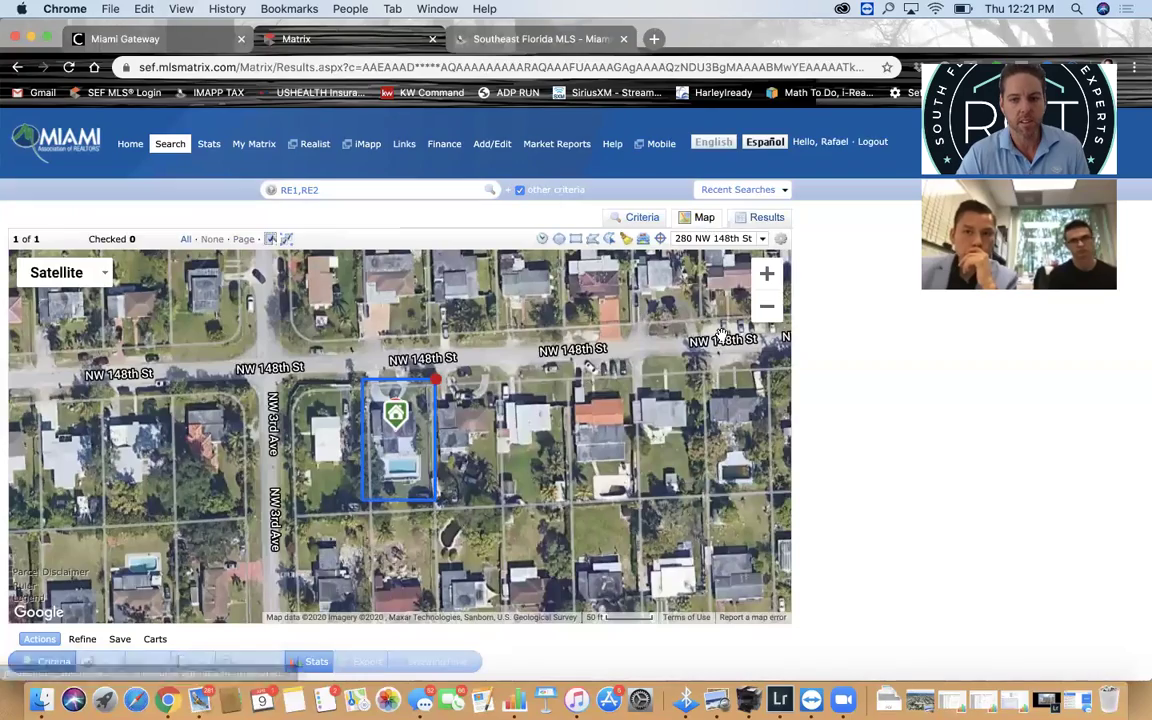
left_click(766, 314)
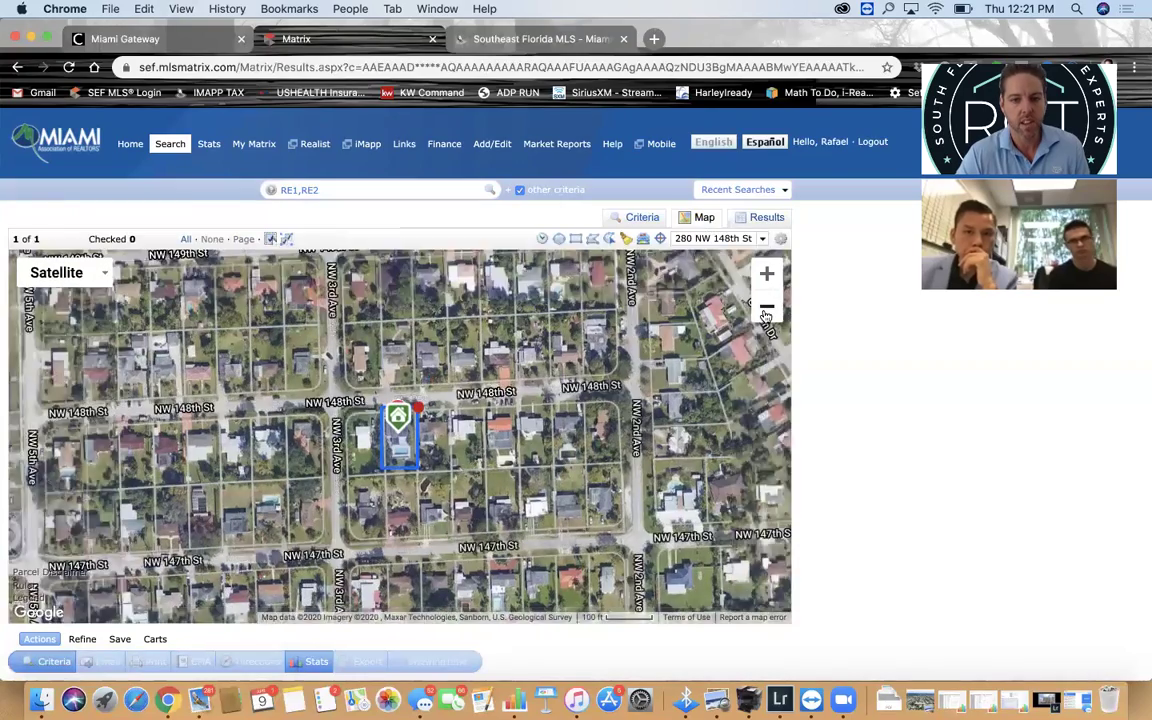
left_click(766, 314)
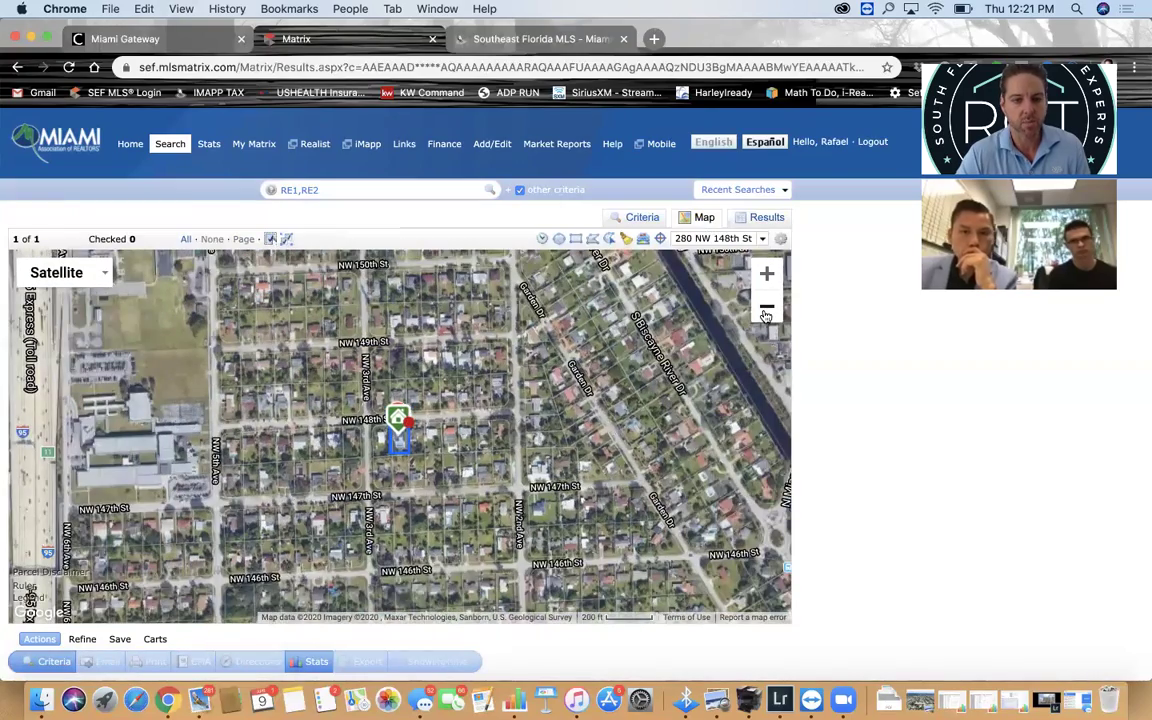
left_click(766, 314)
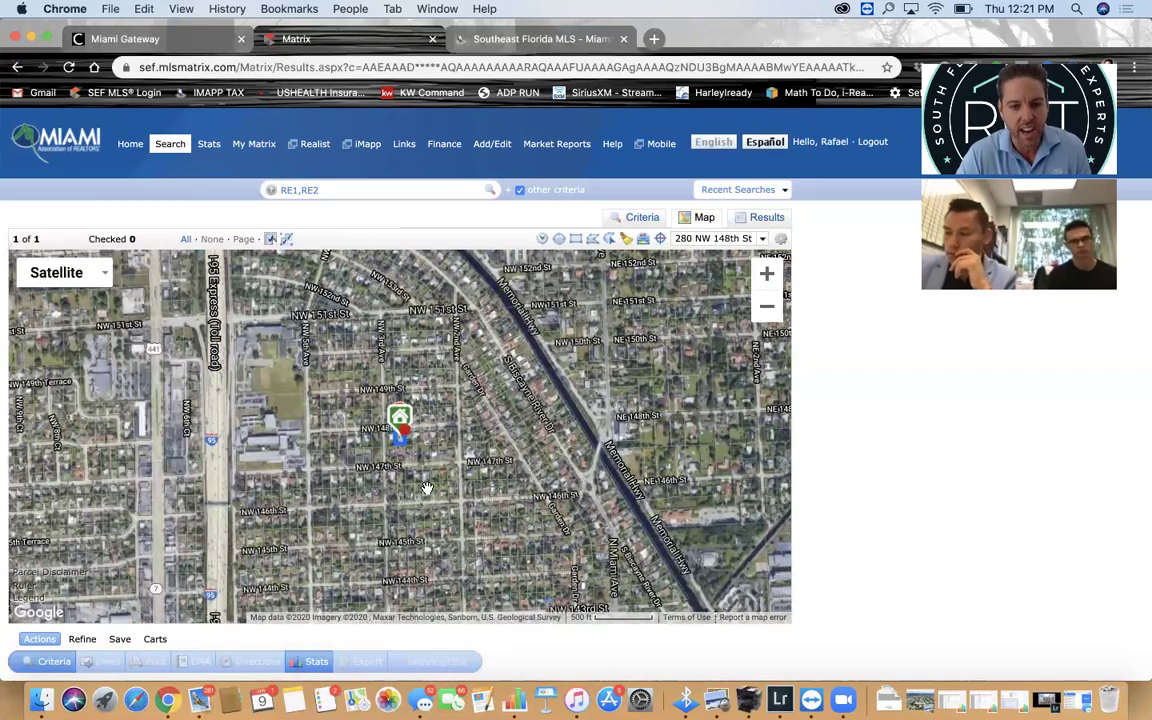
left_click(95, 273)
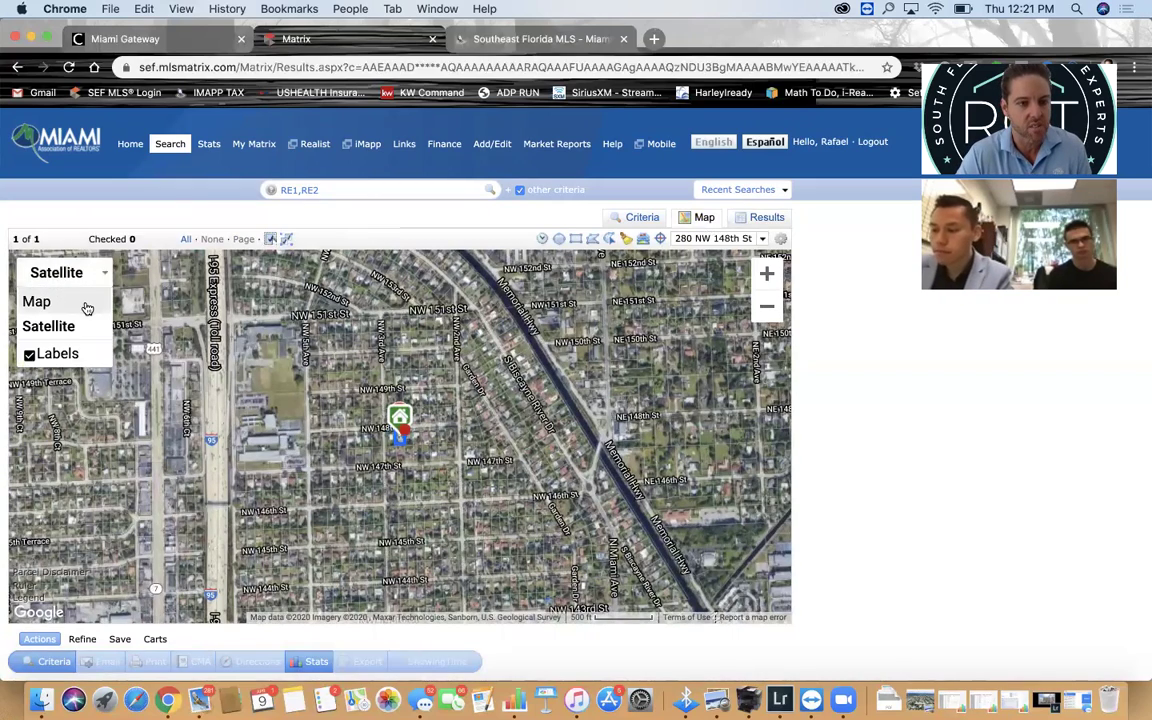
left_click(36, 301)
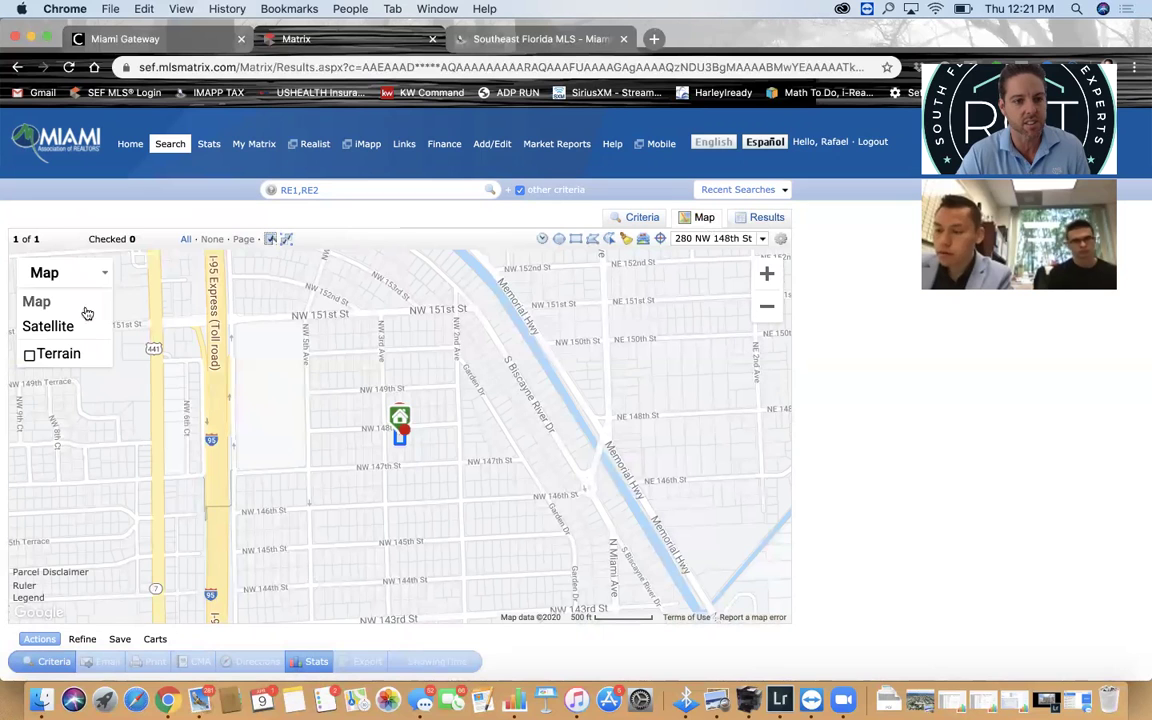
left_click(103, 271)
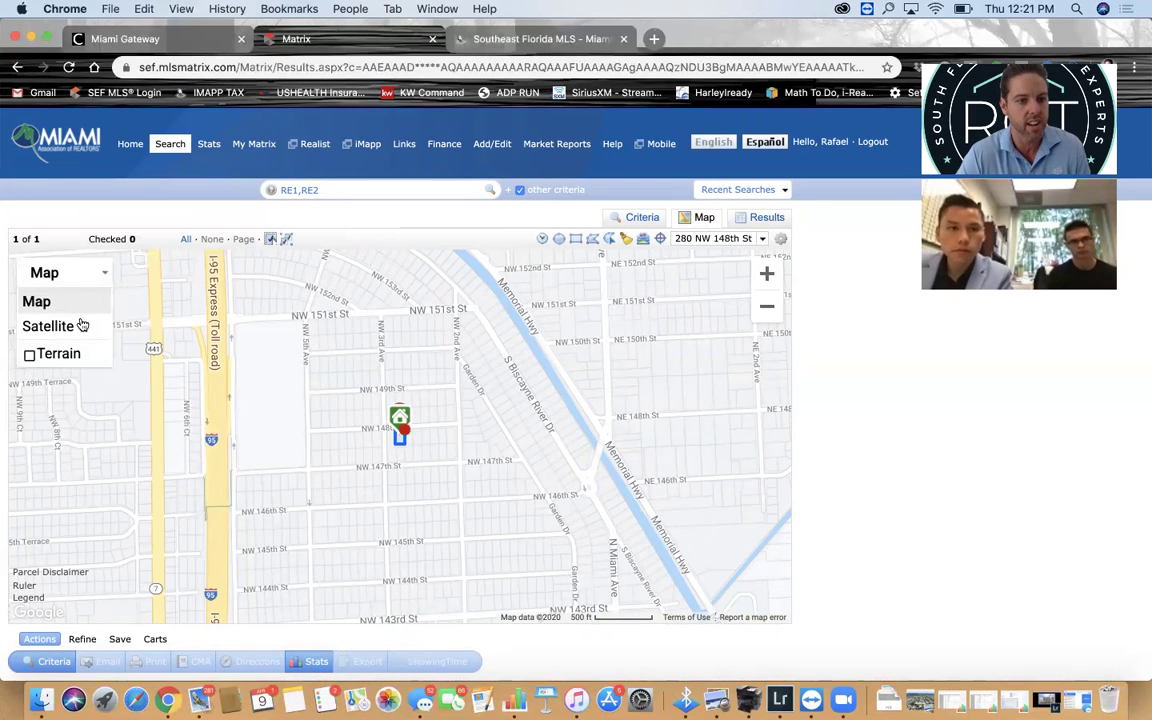
left_click(48, 327)
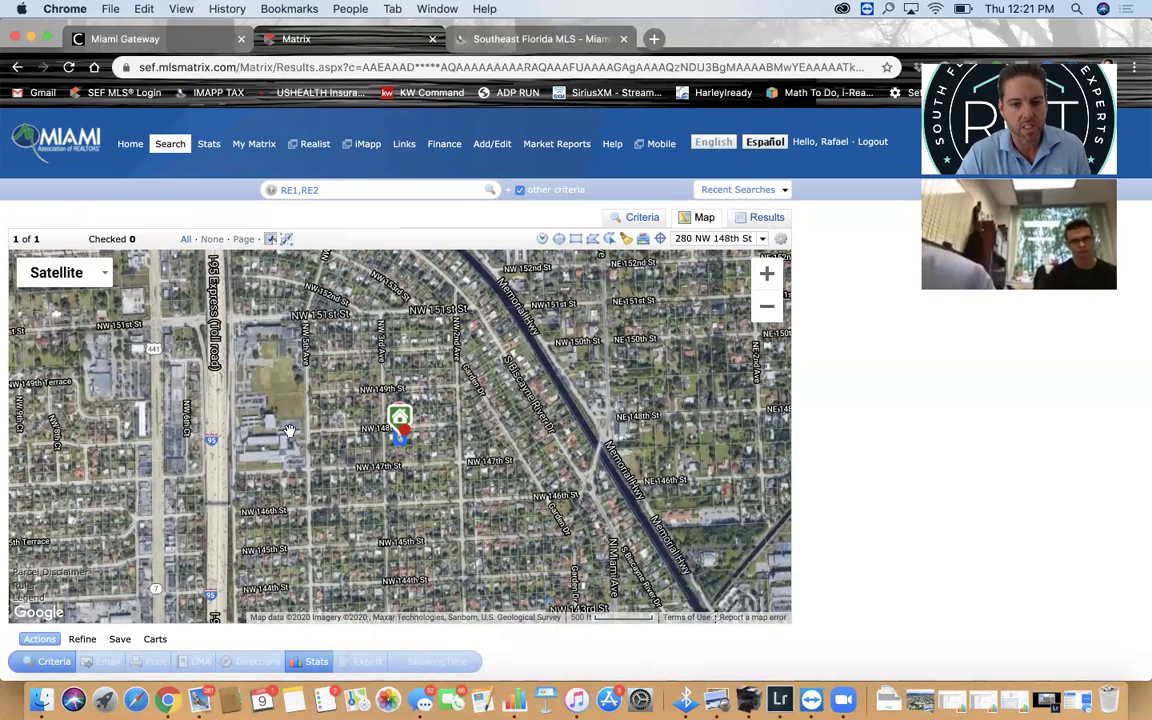
- Pan and zoom the map to the 1000 ft scale so it takes in Golden Glades
scroll(400, 415, "up", 2)
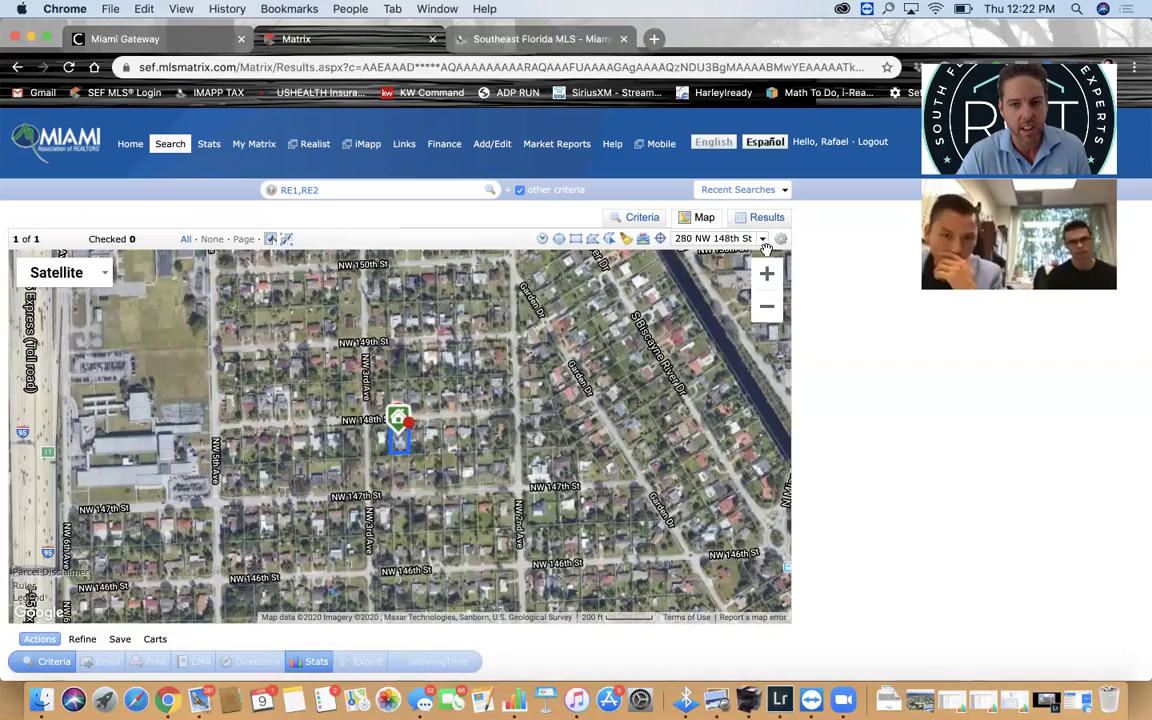
left_click(768, 272)
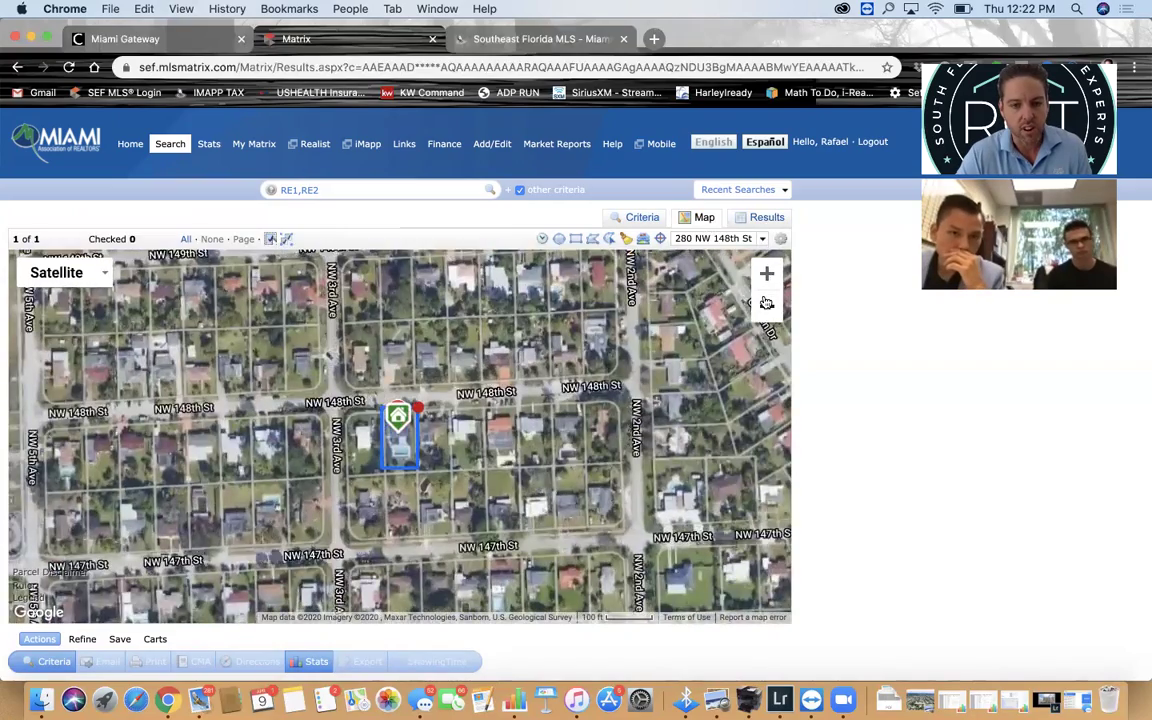
left_click(766, 305)
left_click(766, 305)
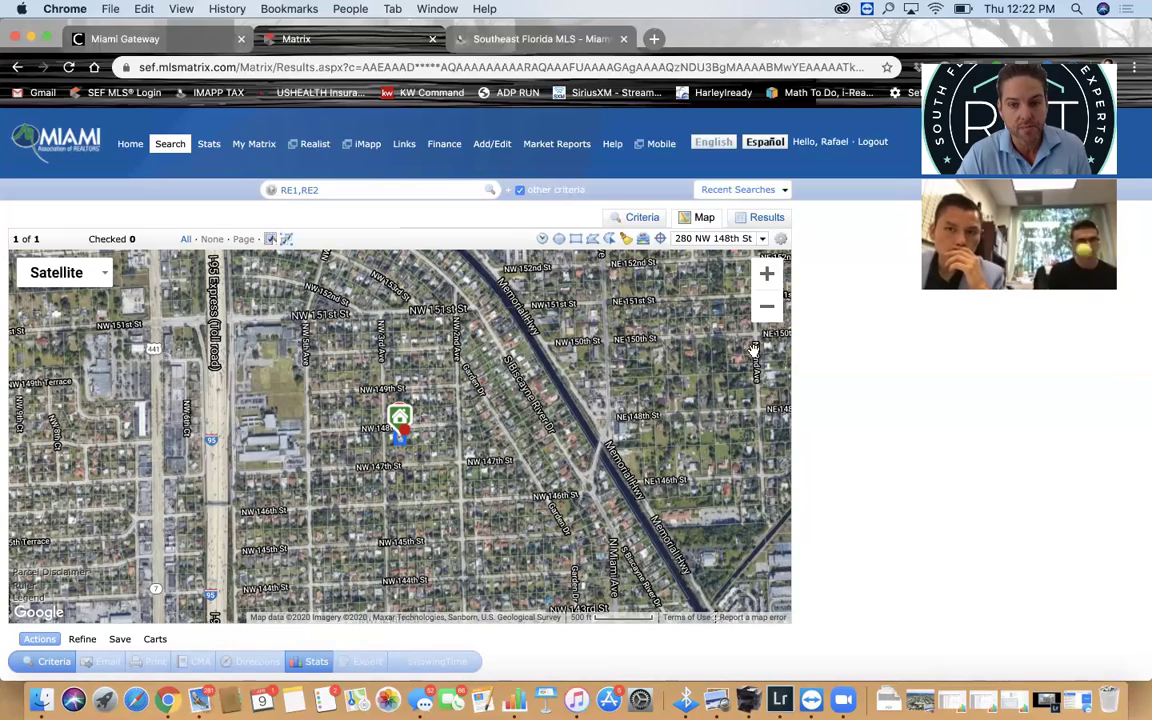
left_click(767, 306)
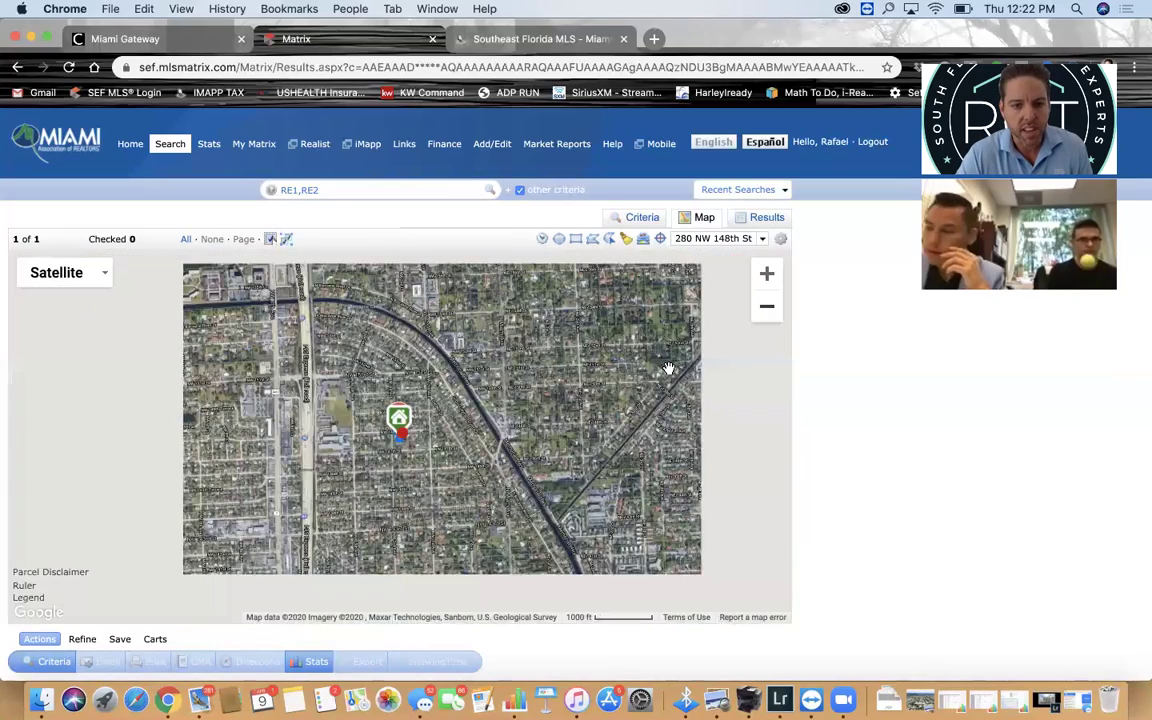
right_click(318, 375)
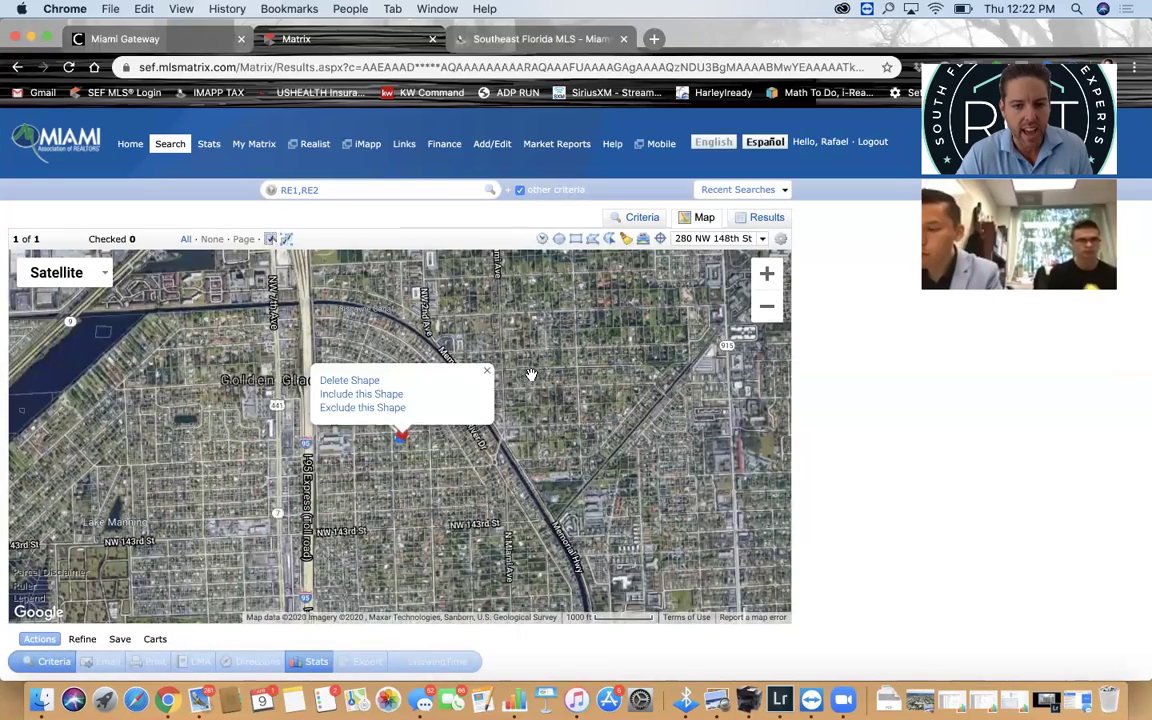
left_click(492, 375)
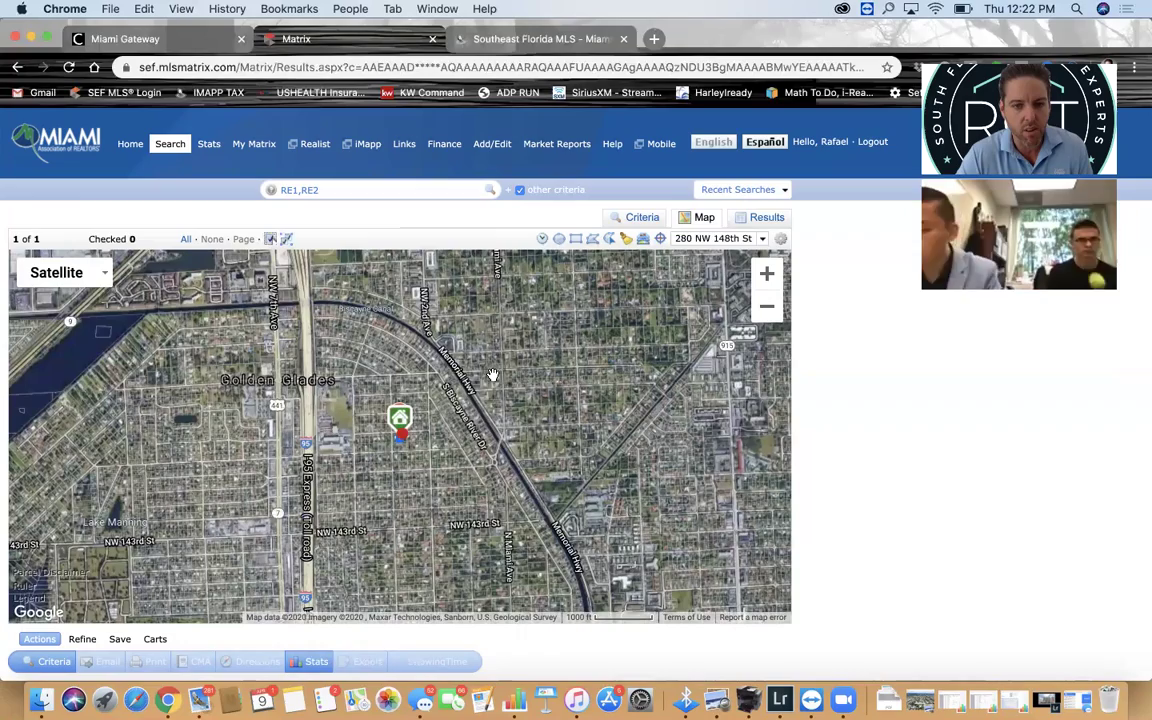
left_click(767, 273)
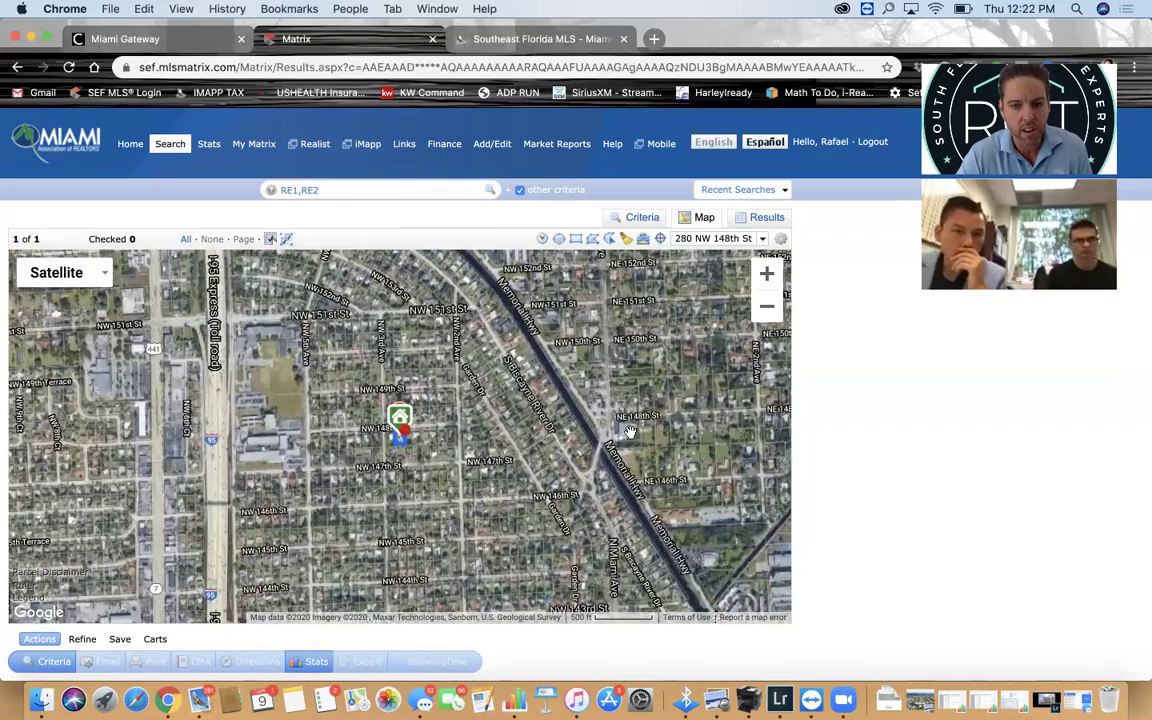
left_click_drag(567, 388, 630, 352)
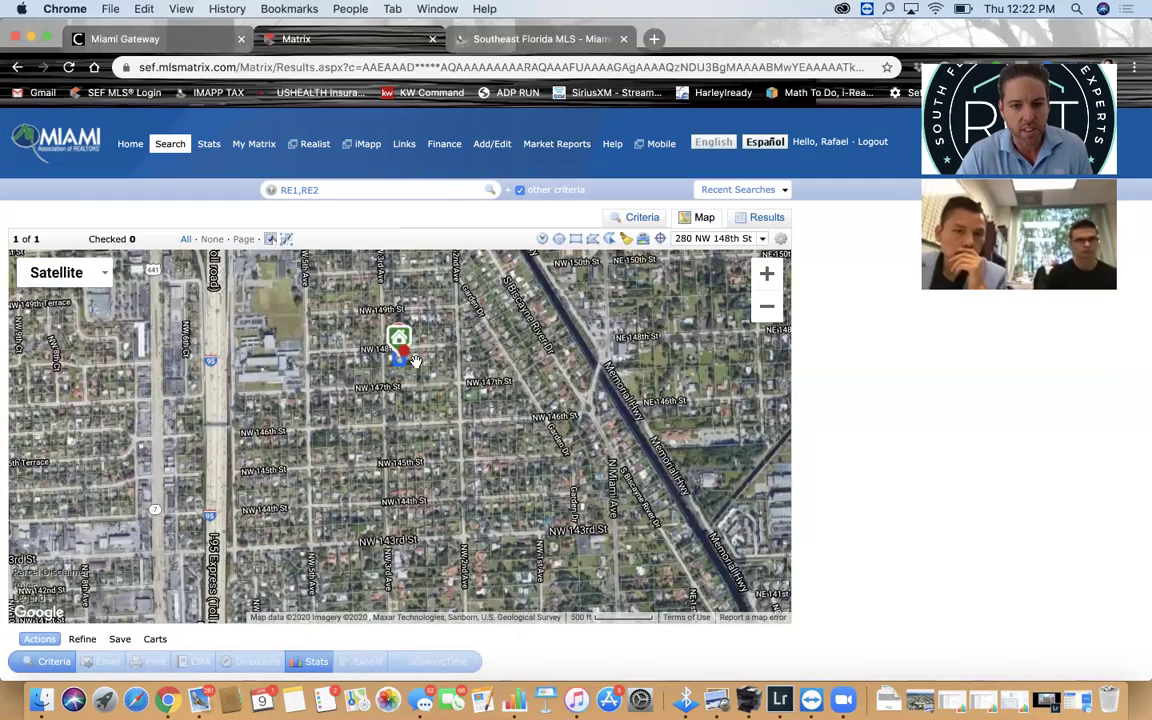
right_click(399, 345)
left_click_drag(500, 423, 497, 457)
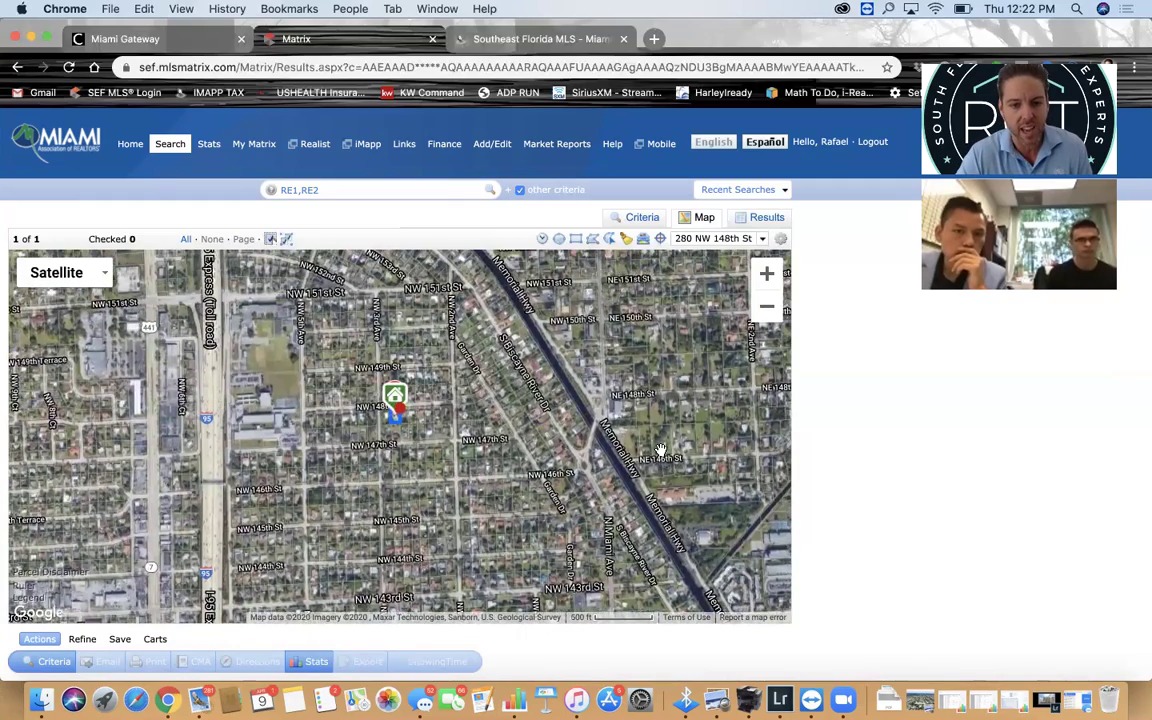
left_click(766, 305)
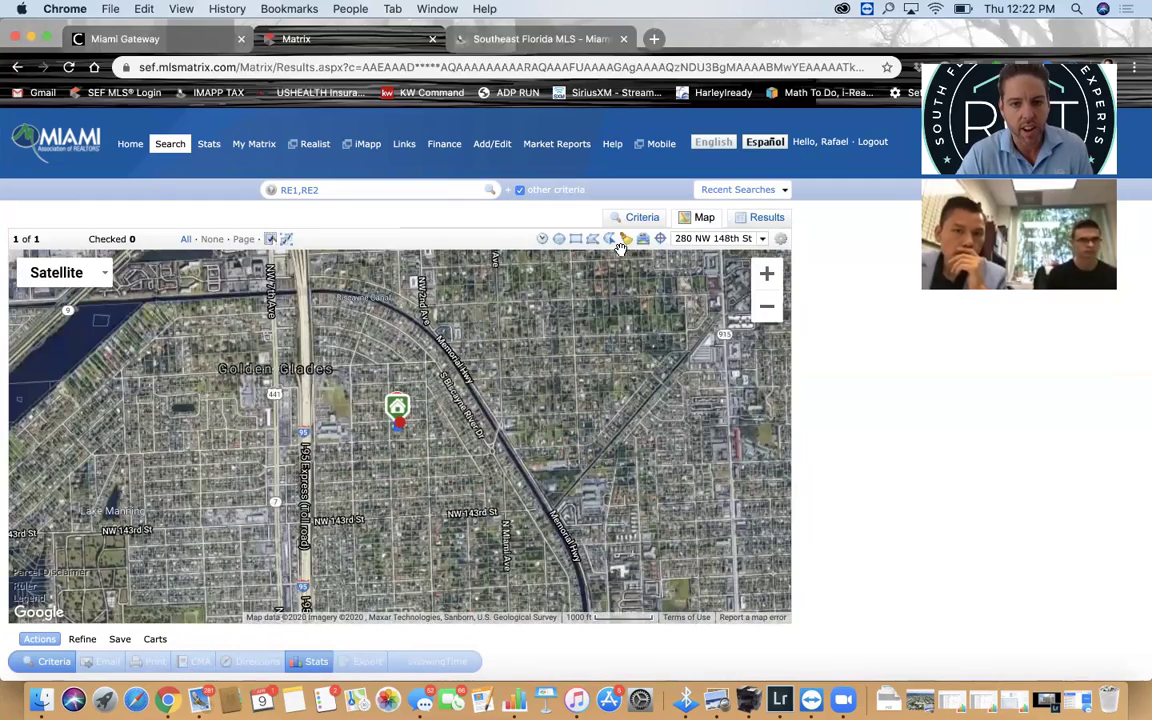
left_click(592, 240)
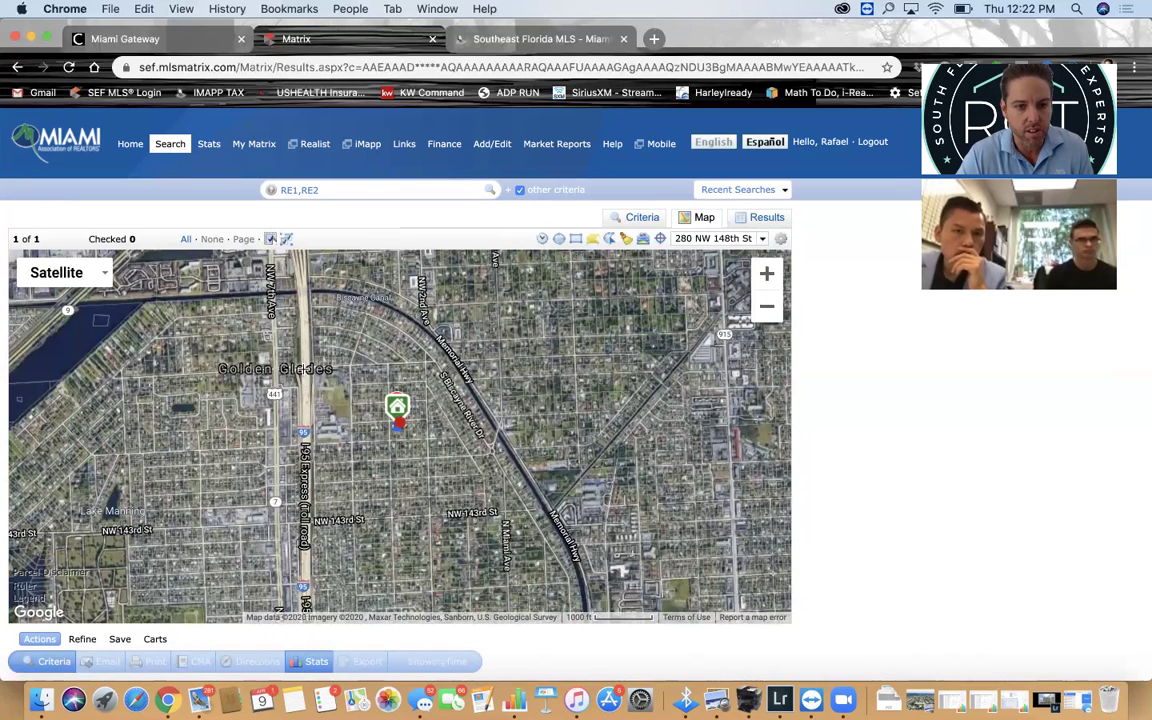
- Draw a polygon from Golden Glades to Memorial Hwy/NW 143rd St and I-95/NW 143rd St, closing it at its start point
left_click(331, 369)
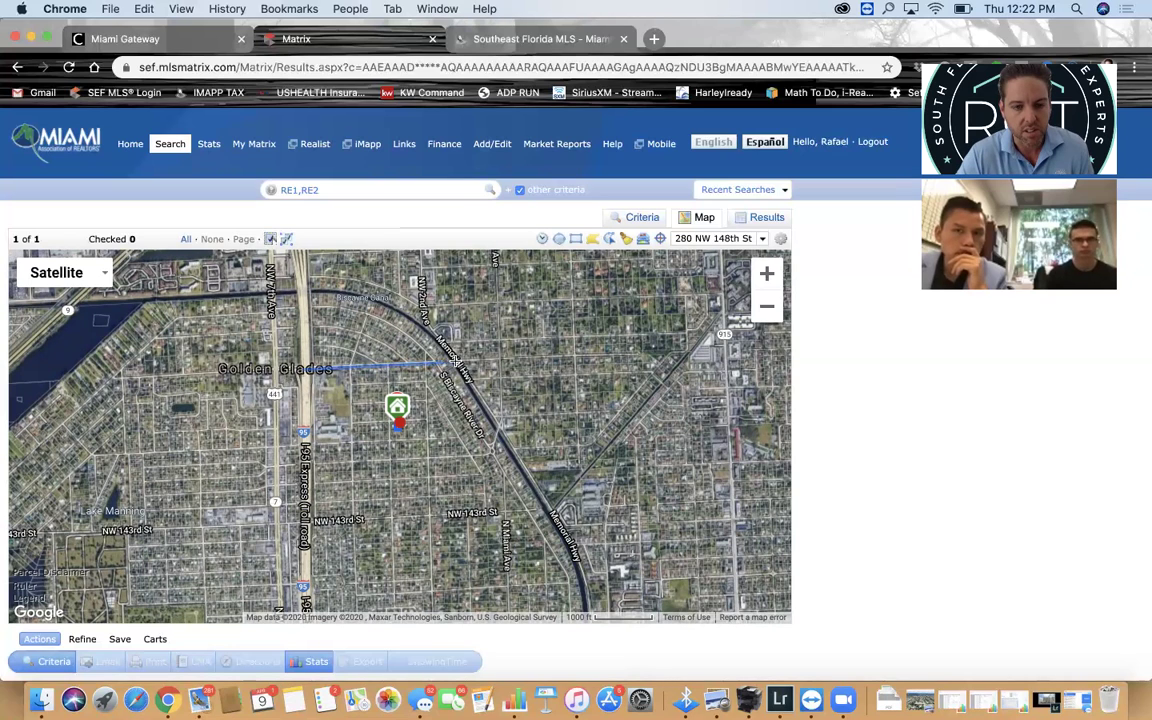
left_click(540, 507)
left_click(312, 520)
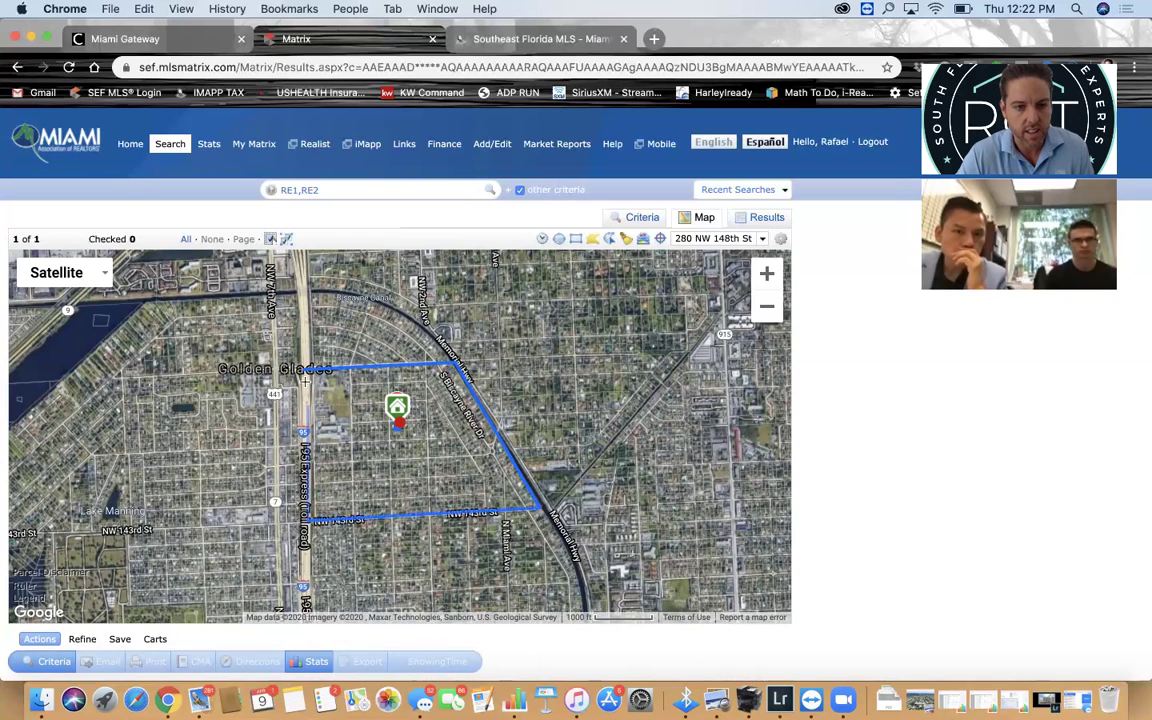
left_click(303, 369)
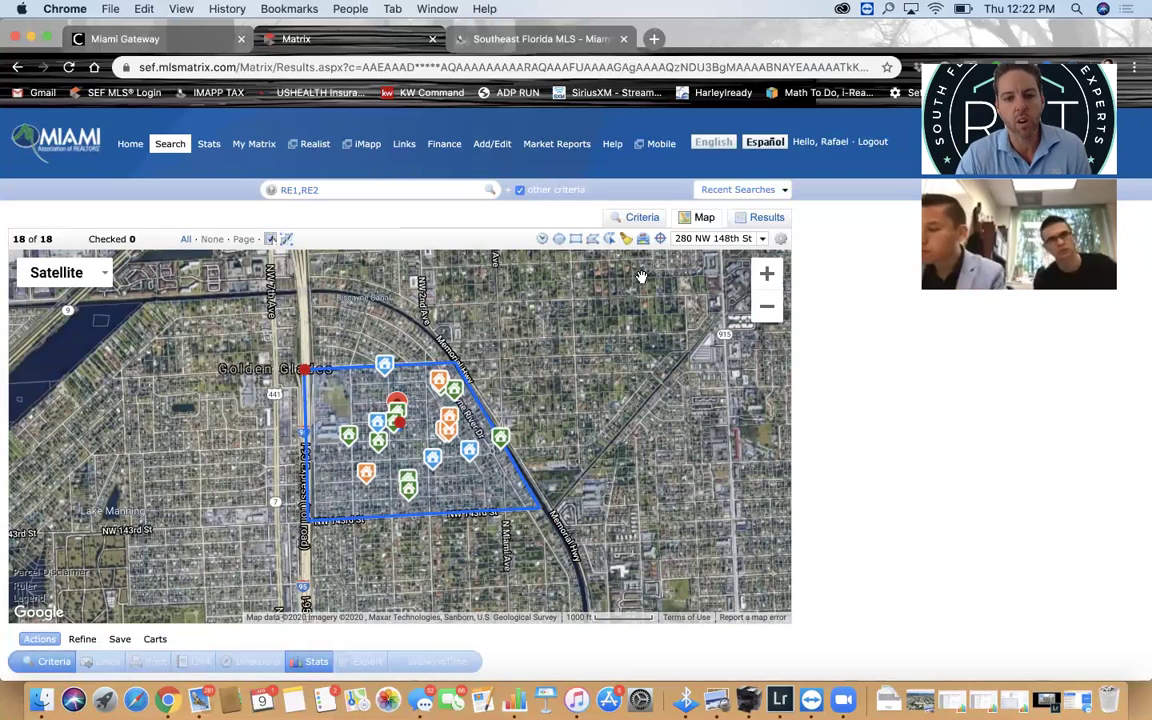
- Set WaterFront to No, Total Bedrooms to 3 and # Full Baths to 2
left_click(642, 217)
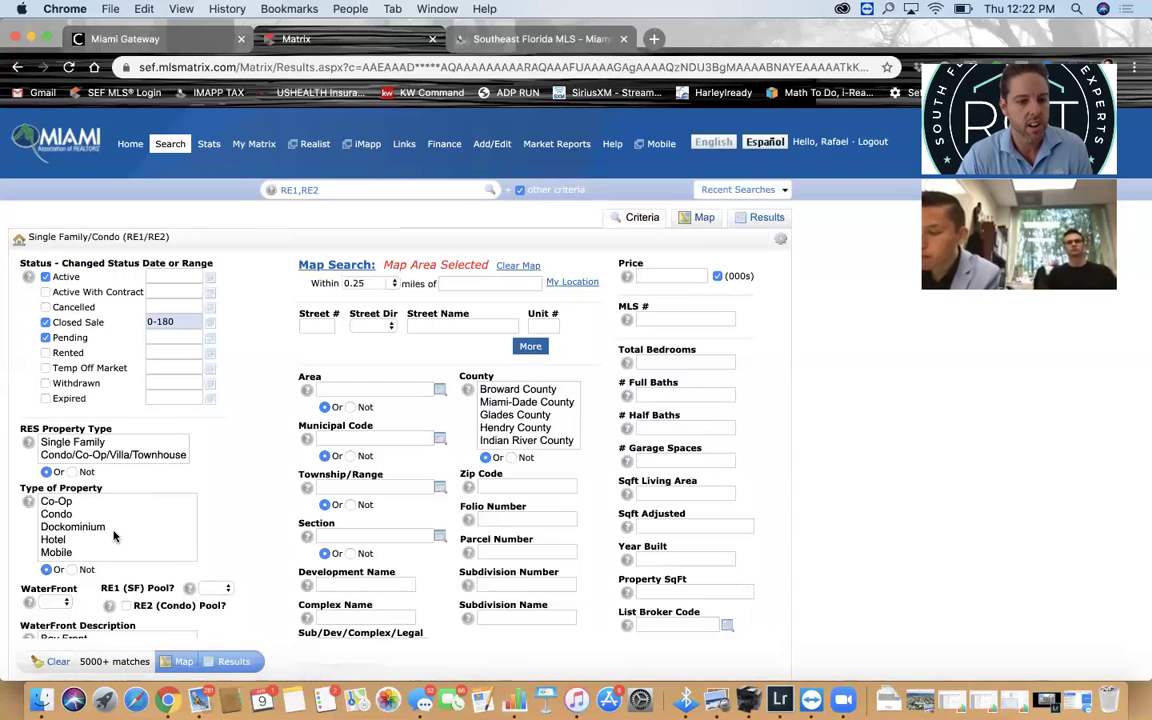
scroll(100, 525, "down", 2)
left_click(45, 602)
left_click(55, 627)
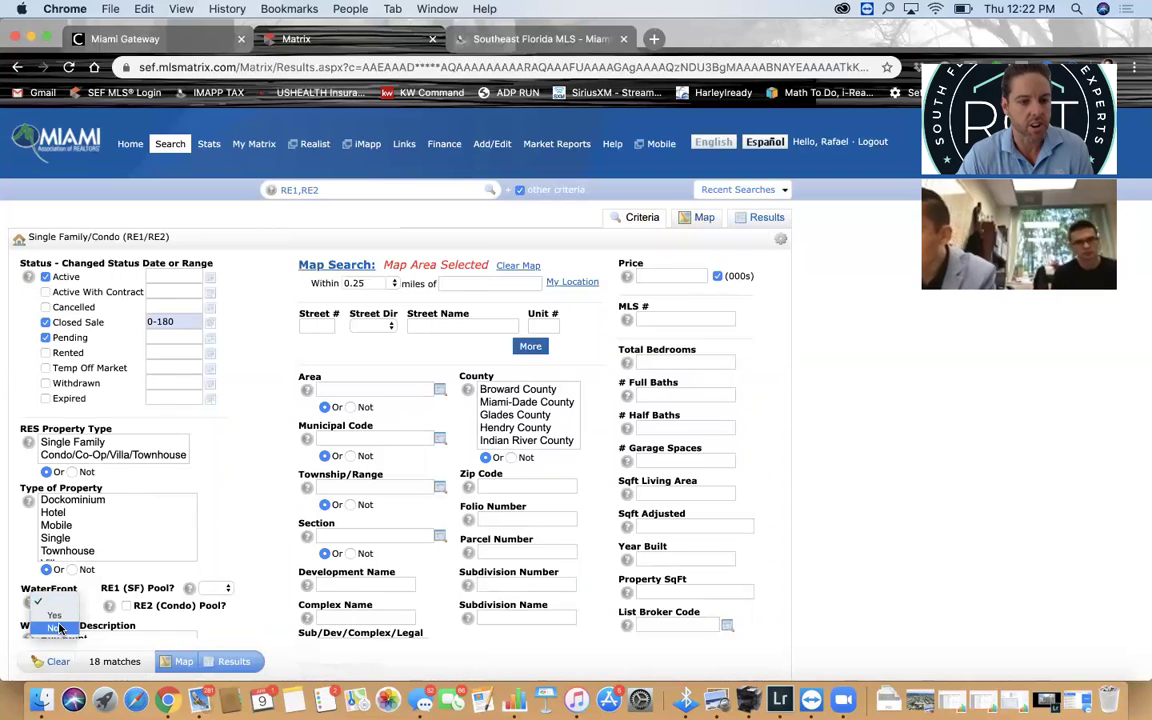
left_click(675, 362)
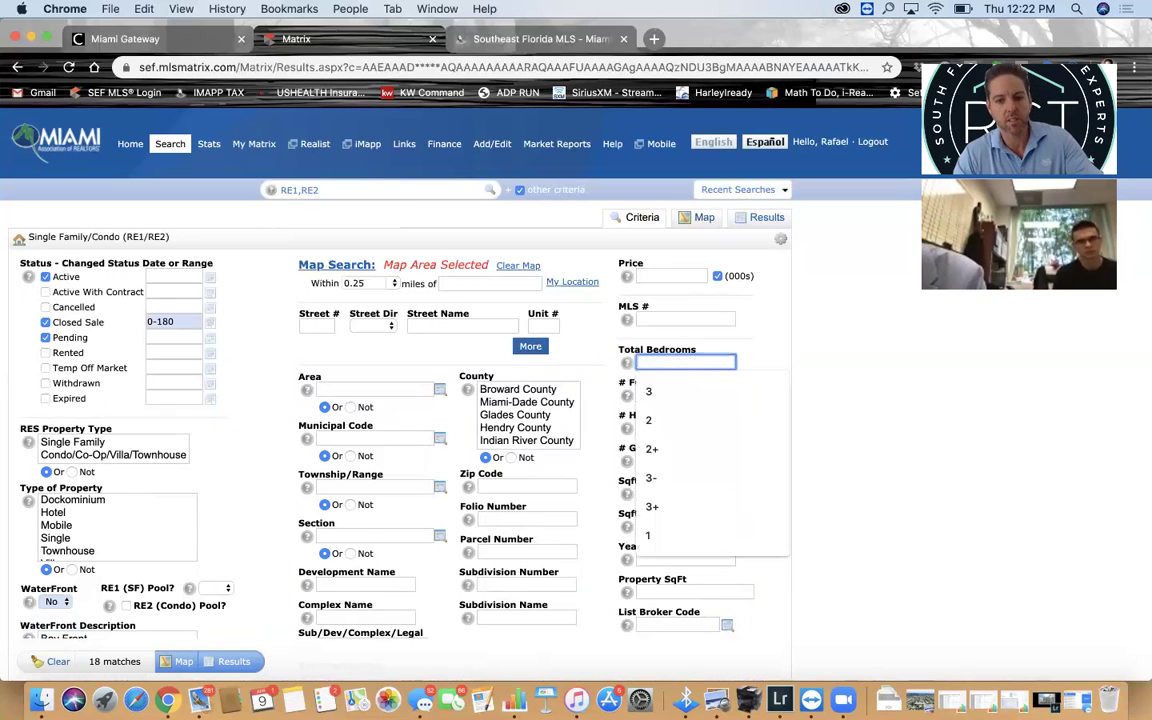
type("3")
left_click(690, 391)
left_click(694, 393)
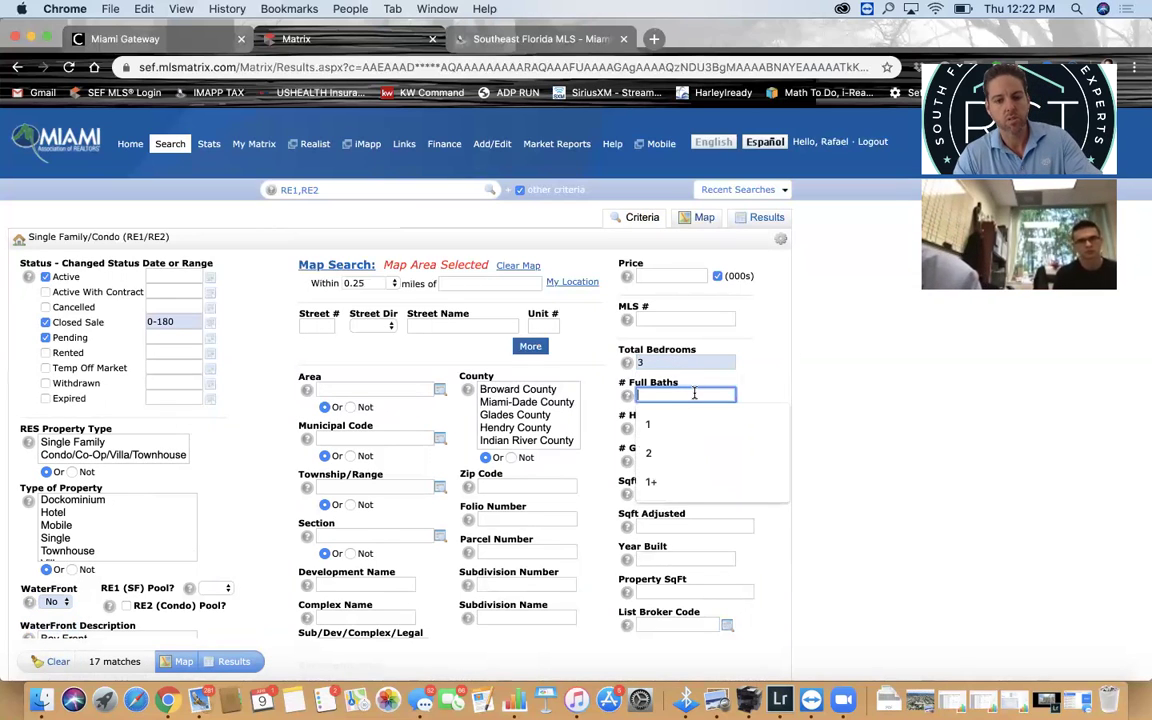
type("2")
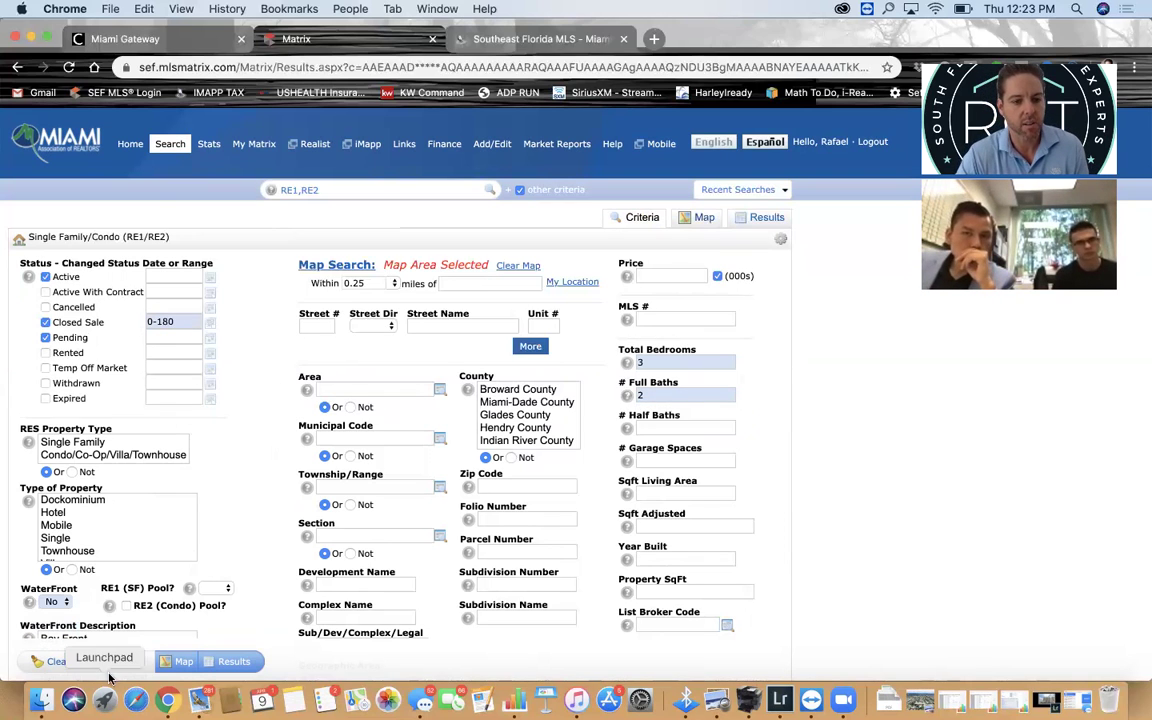
- Show the 7 results in the my:Agent Single Line display
left_click(766, 220)
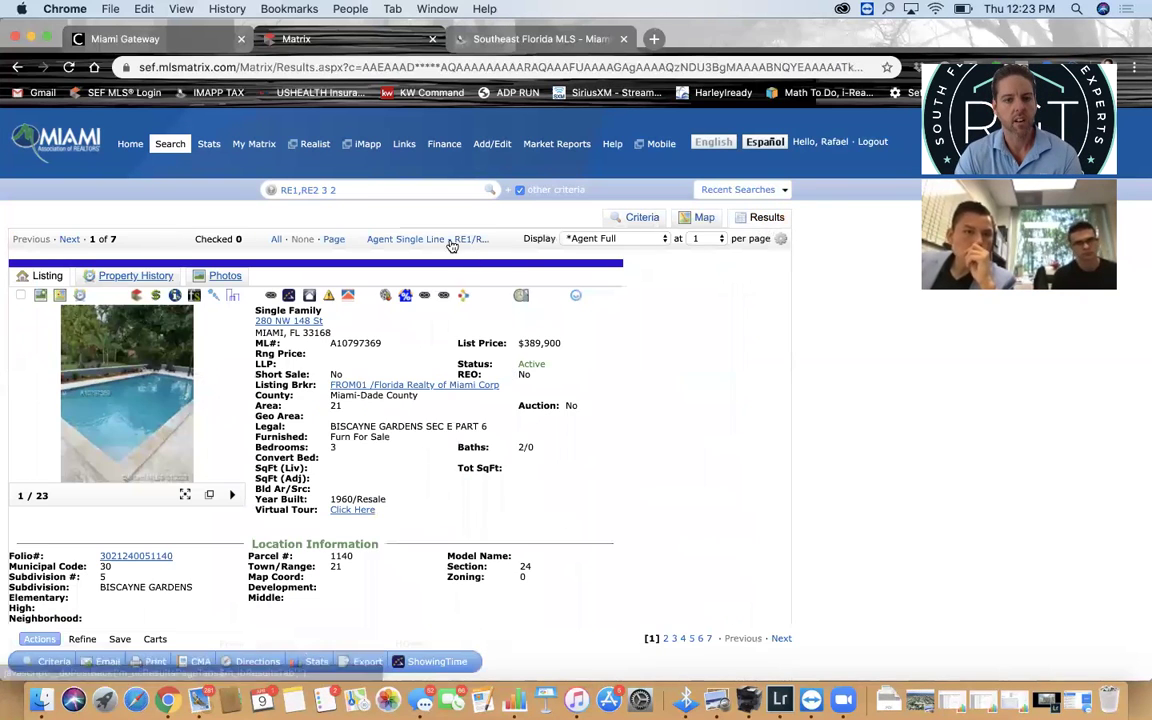
left_click(446, 238)
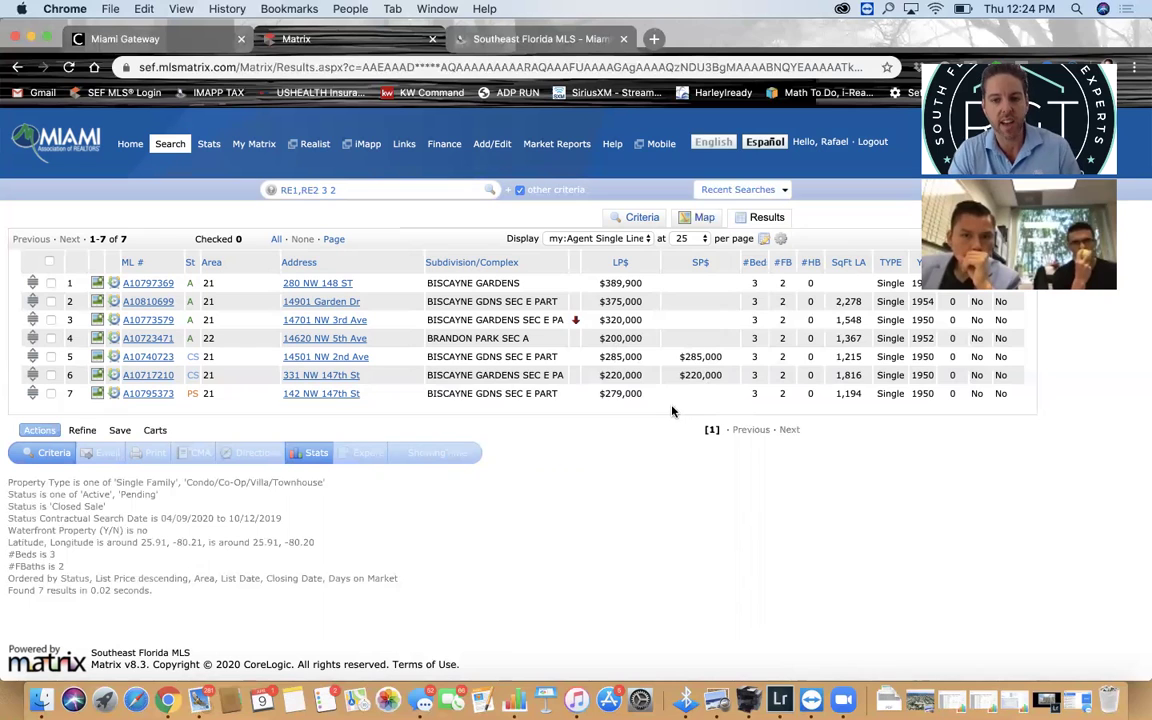
- Open the full listing for 14501 NW 2nd Ave, advance to the next comparable, and flip through its photos
left_click(145, 358)
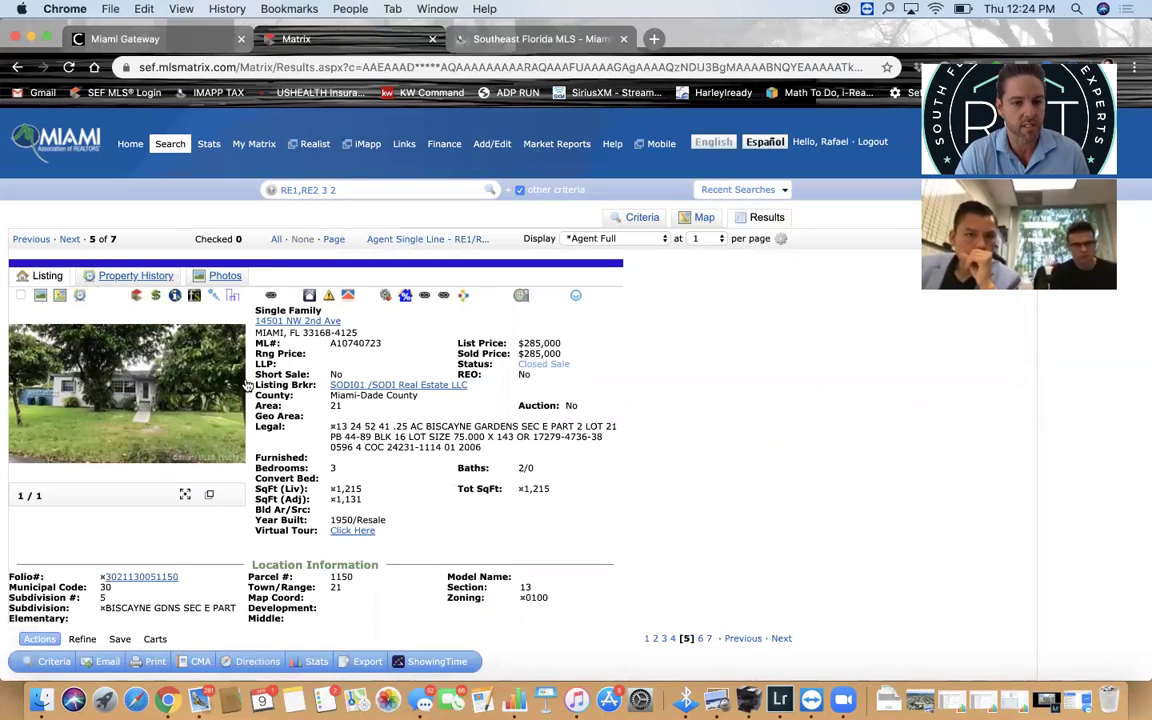
left_click(70, 240)
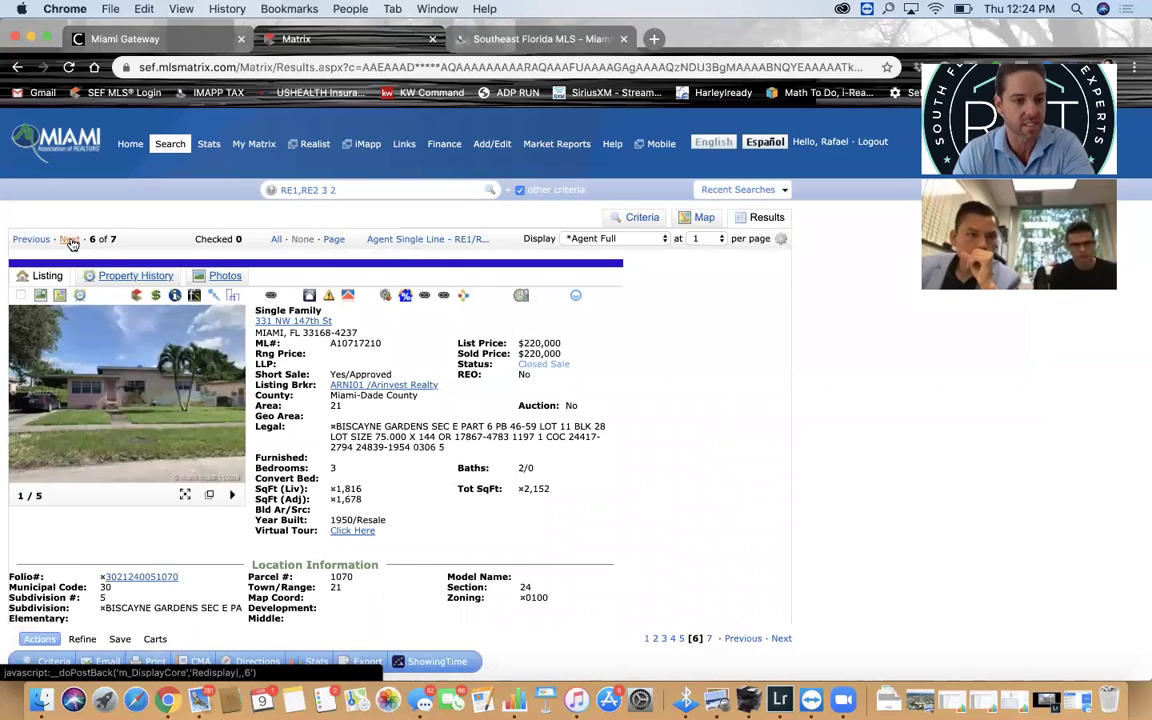
left_click(229, 408)
left_click(229, 408)
left_click(229, 408)
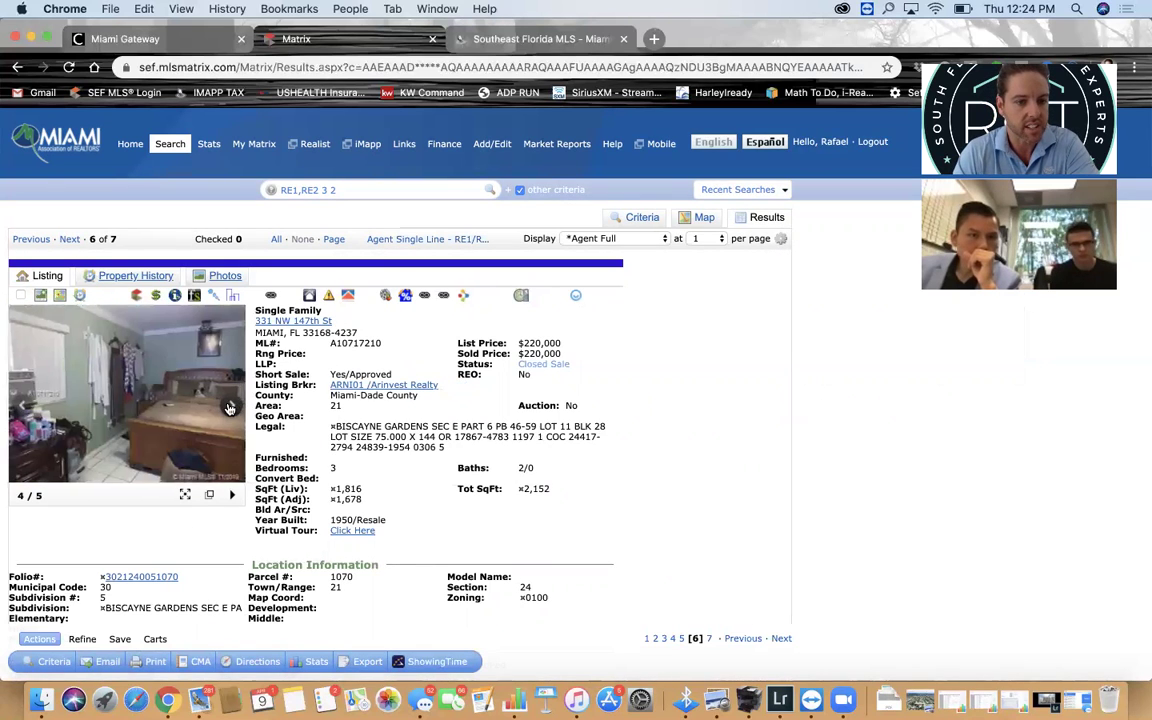
left_click(229, 408)
left_click(229, 408)
left_click(229, 407)
left_click(229, 406)
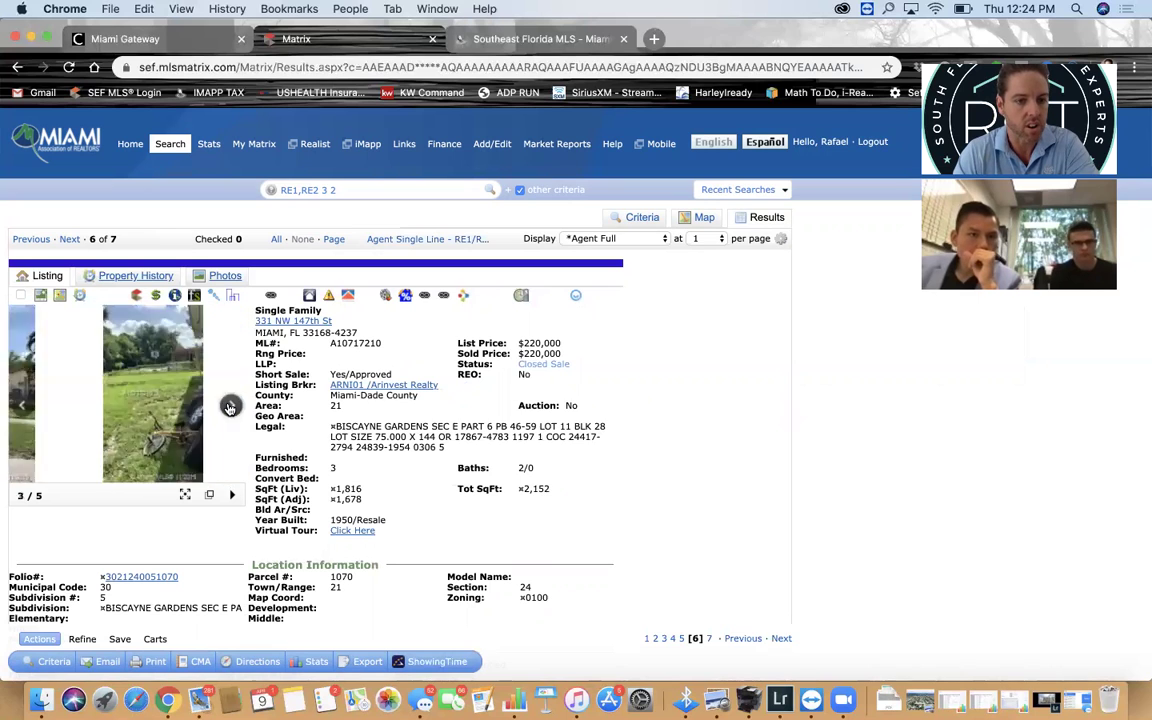
left_click(229, 406)
left_click(229, 406)
- Move to listing 7, 142 NW 147th St, and cycle through all 21 of its photos
left_click(70, 240)
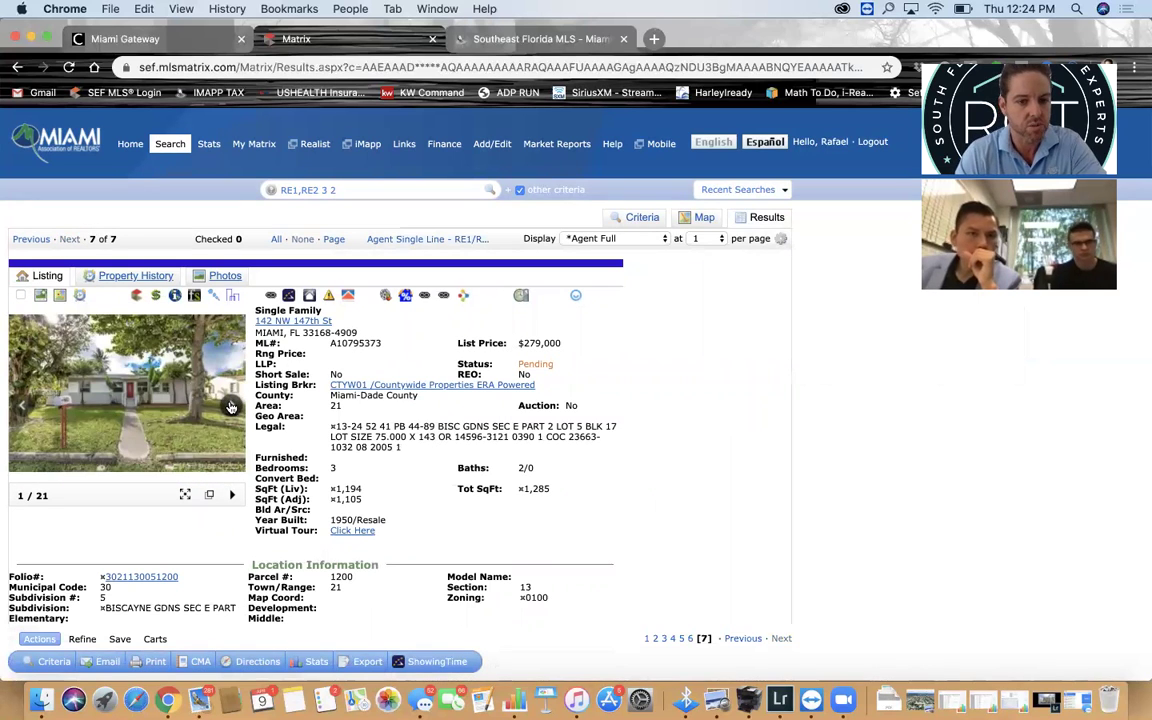
left_click(229, 407)
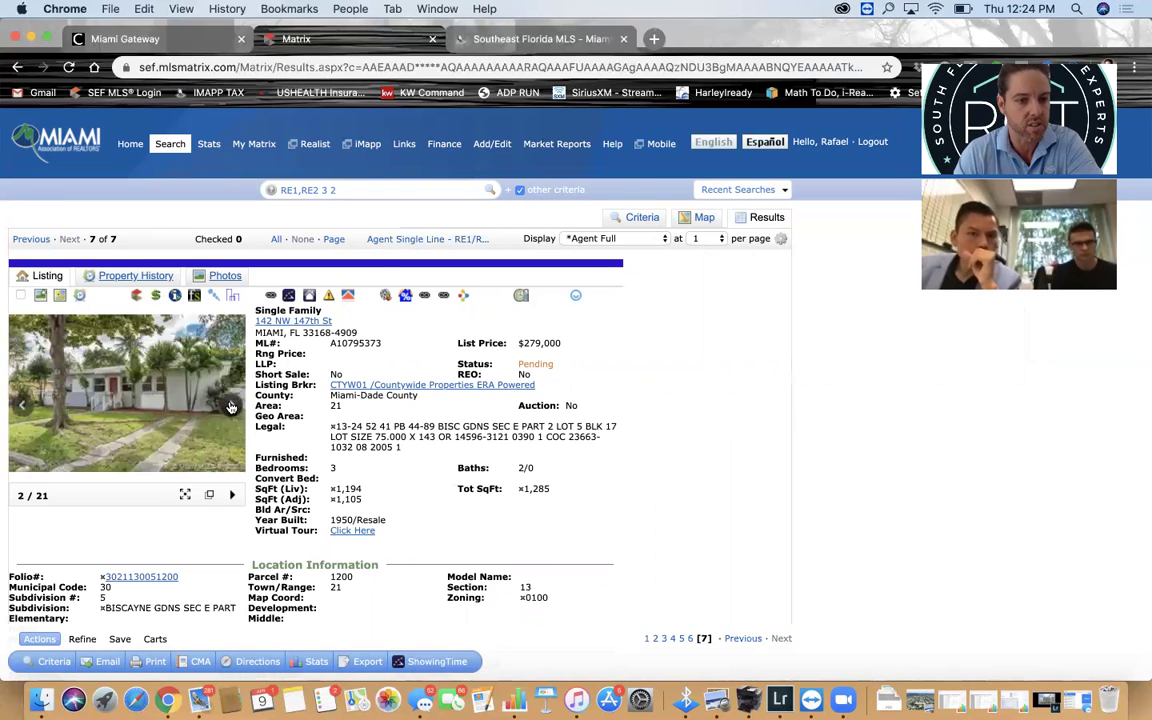
left_click(229, 407)
left_click(229, 407)
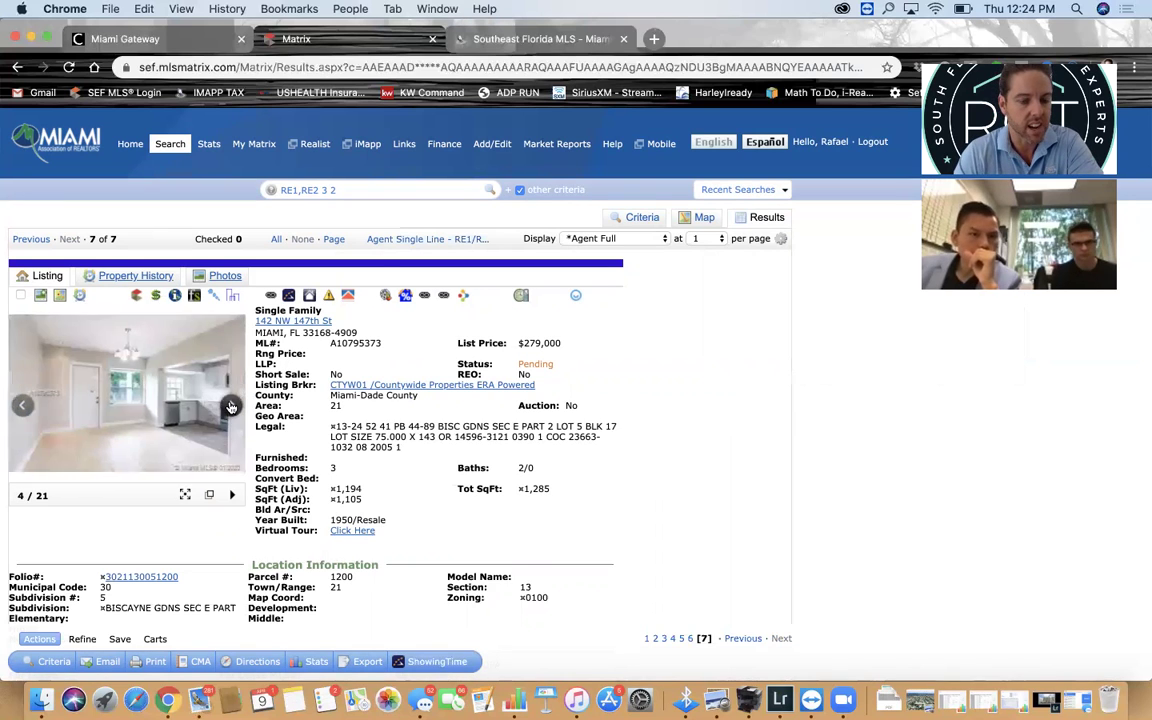
left_click(229, 407)
left_click(229, 407)
left_click(229, 407)
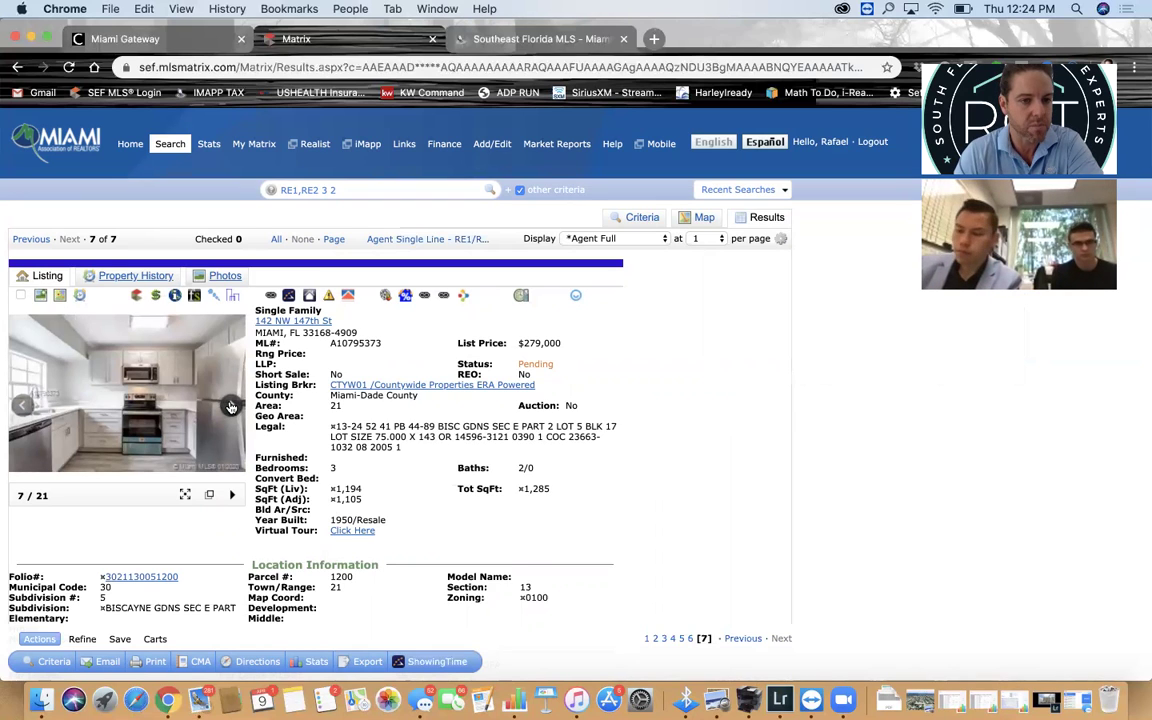
left_click(231, 406)
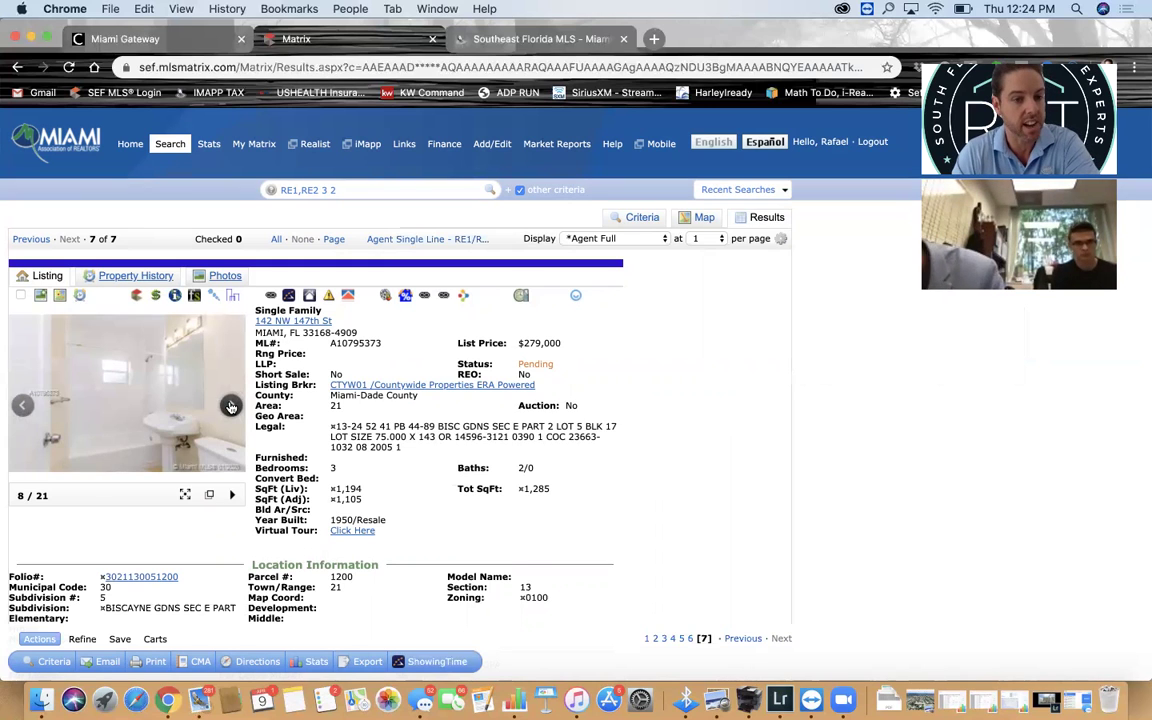
left_click(231, 406)
left_click(231, 406)
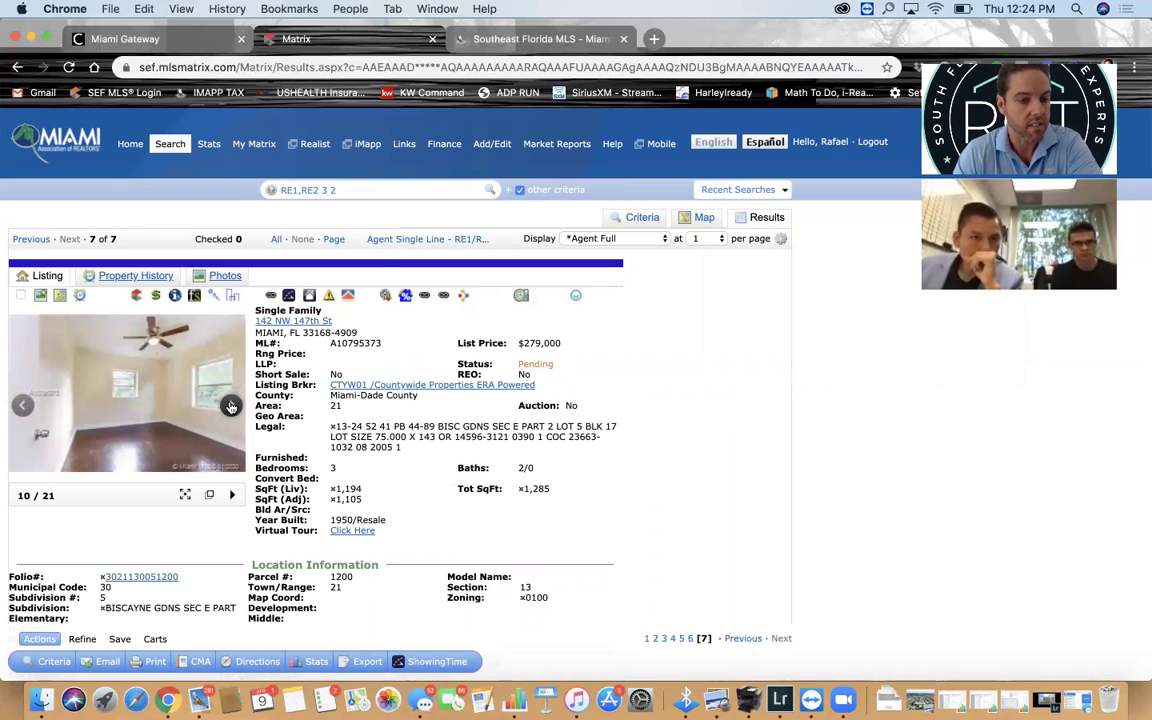
left_click(231, 406)
left_click(231, 406)
left_click(231, 406)
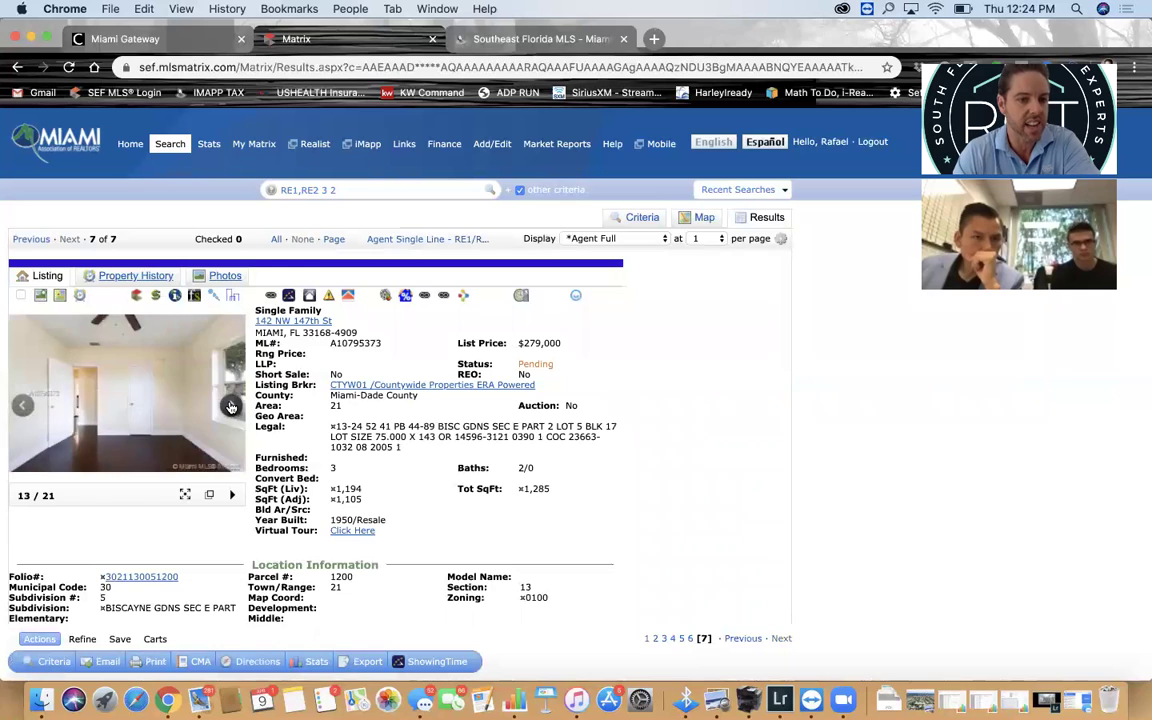
left_click(231, 406)
left_click(231, 406)
left_click(231, 406)
left_click(231, 406)
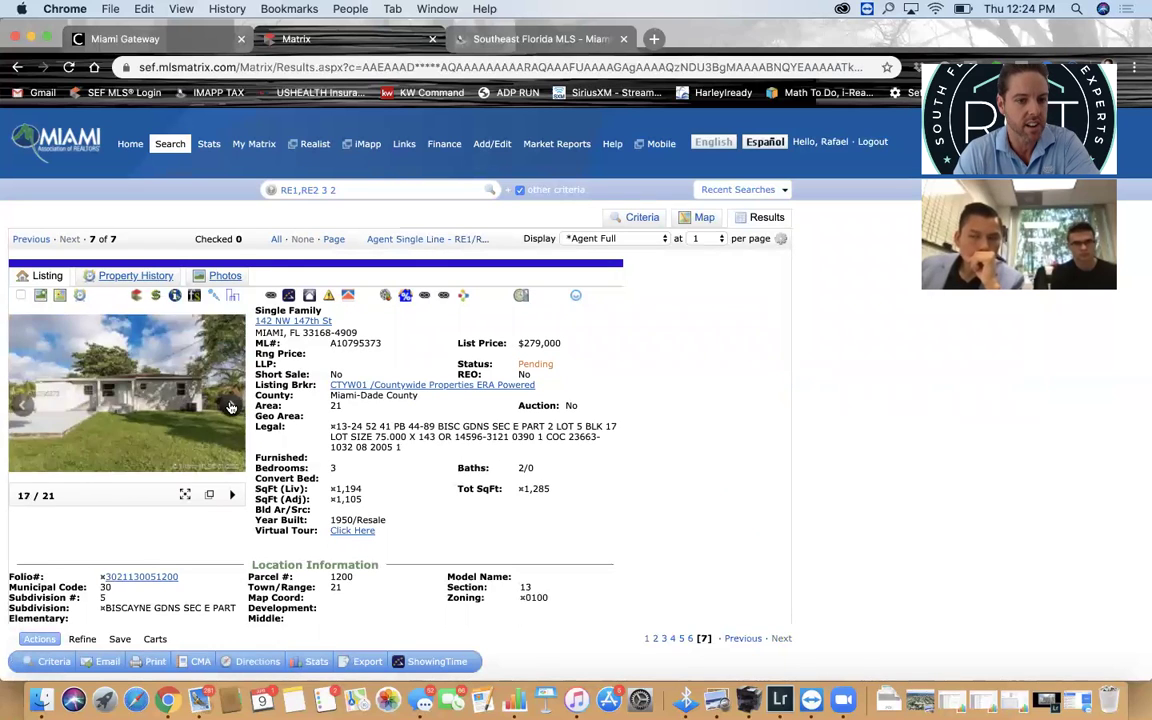
left_click(231, 406)
left_click(231, 406)
left_click(231, 406)
left_click(231, 406)
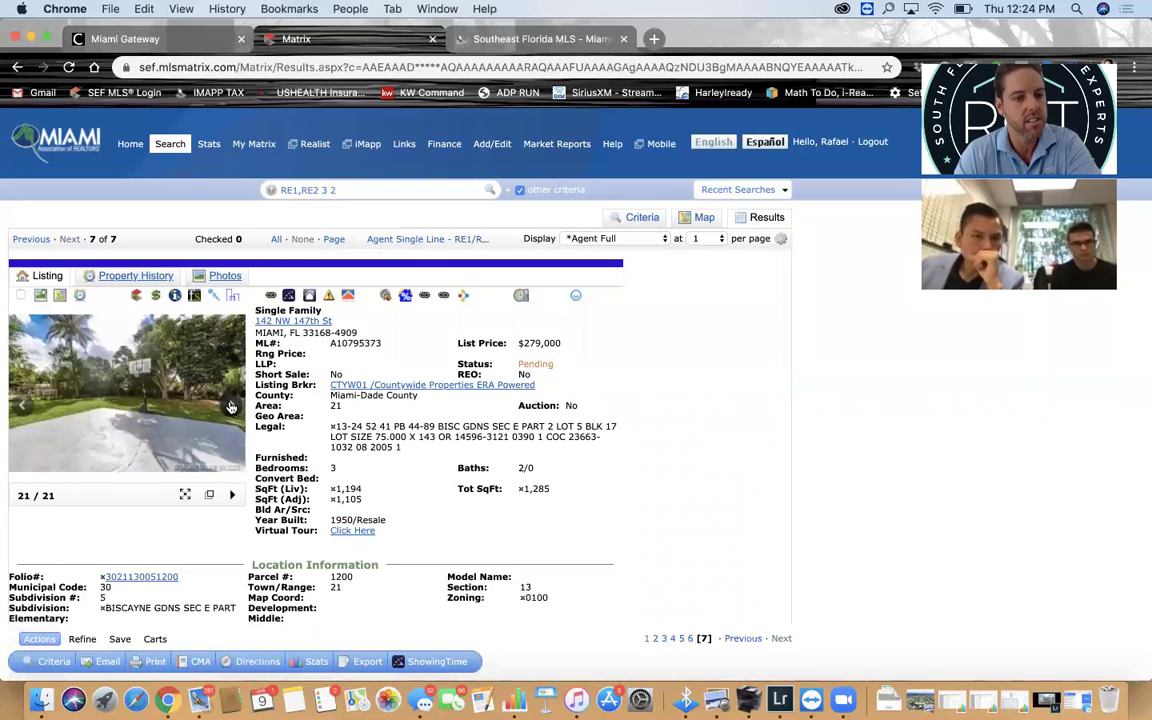
left_click(231, 406)
left_click(231, 406)
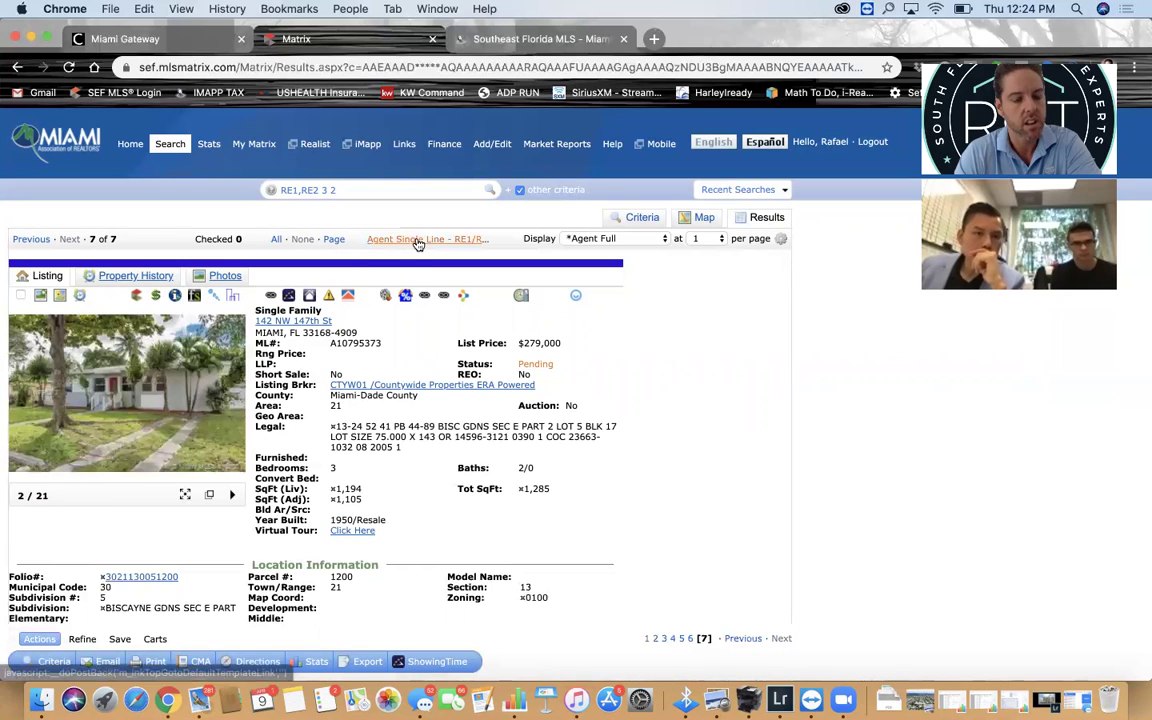
- Open active listing ML# A10797369 at 280 NW 148 St and page through all 23 photos
left_click(419, 240)
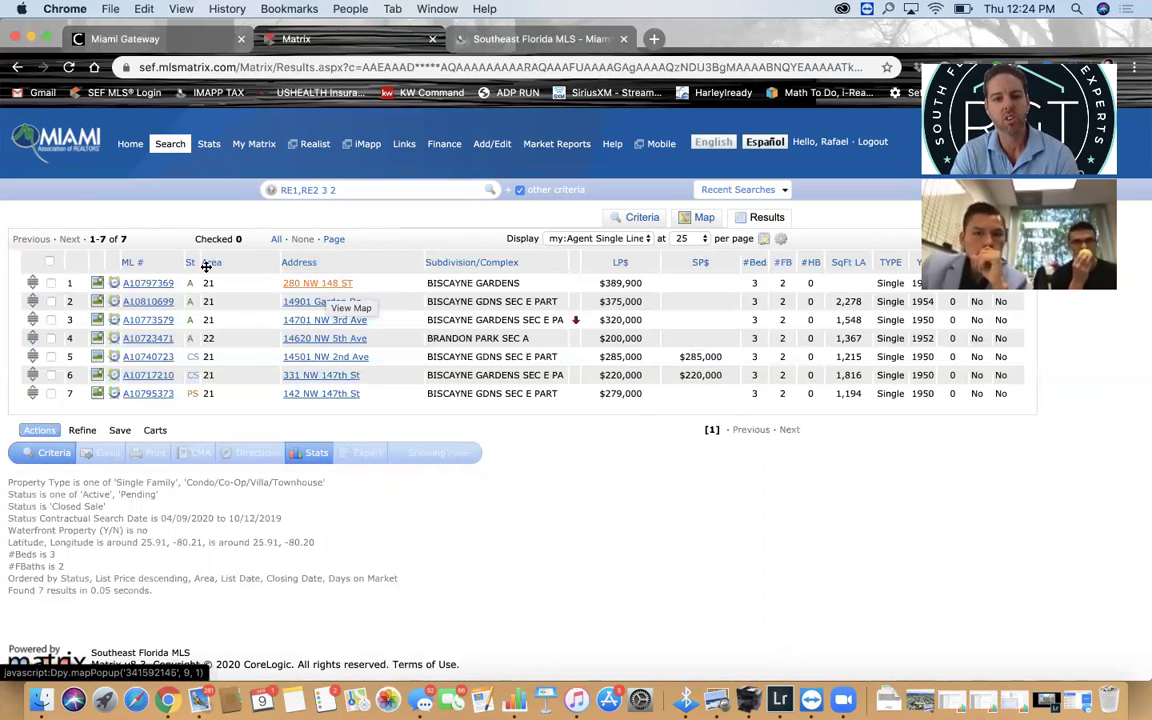
left_click(152, 283)
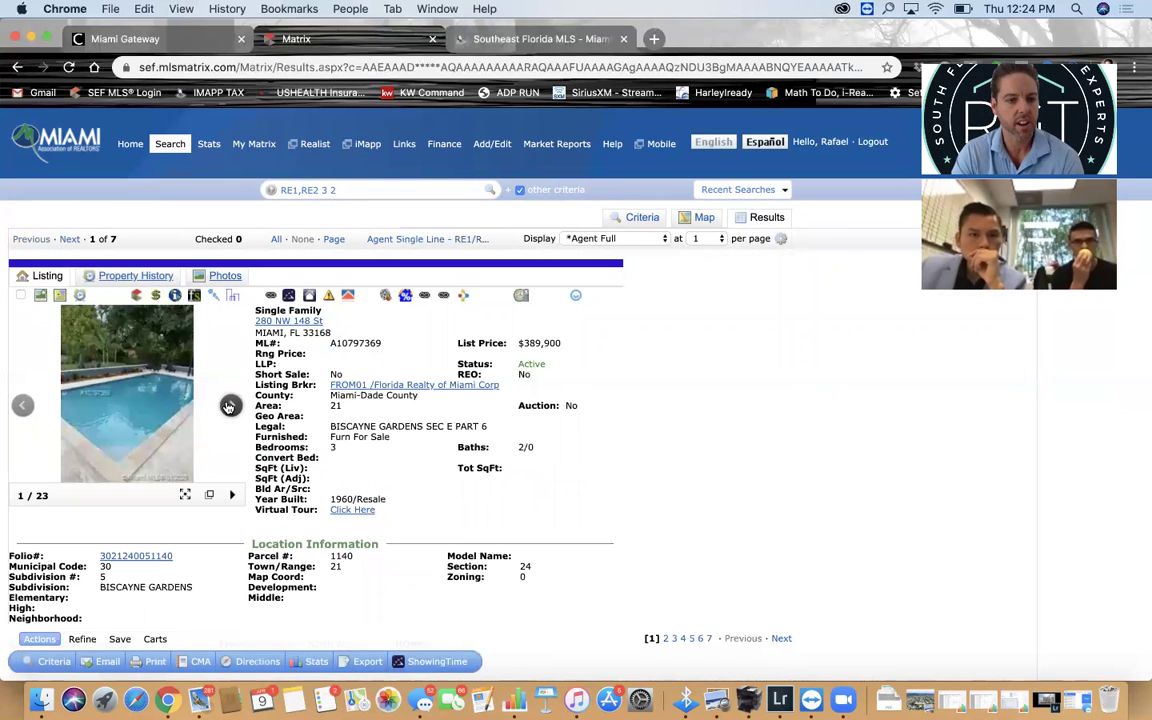
left_click(226, 405)
left_click(228, 407)
left_click(228, 406)
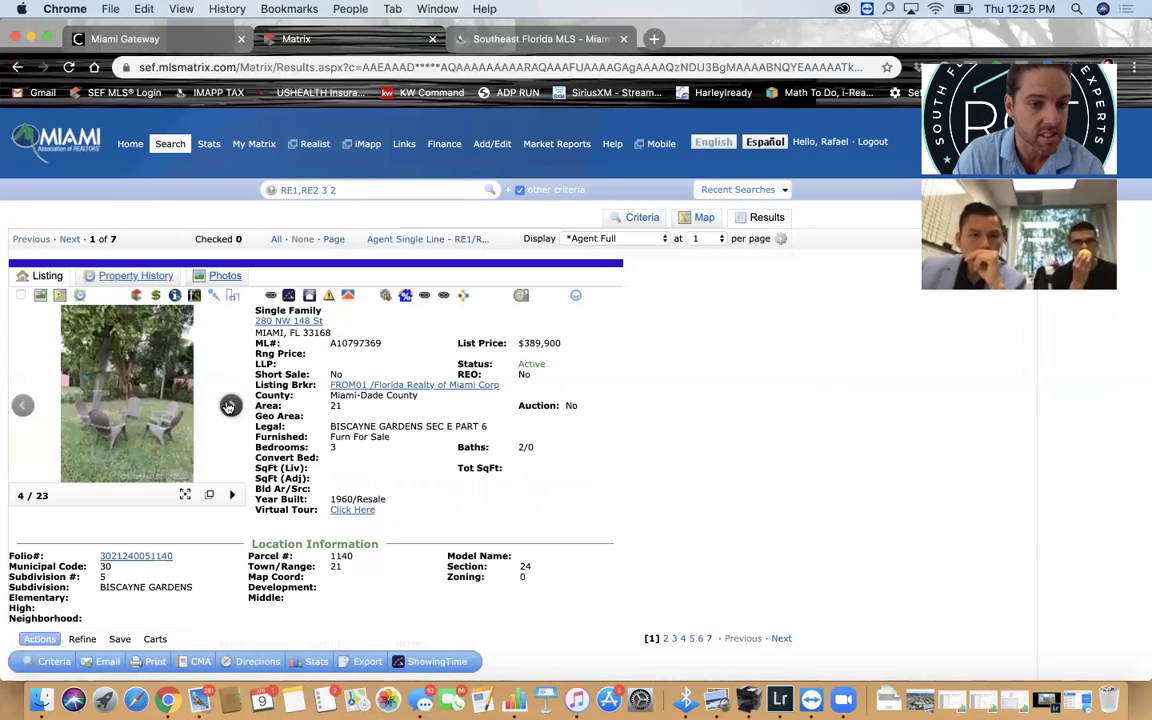
left_click(228, 406)
left_click(229, 406)
left_click(228, 406)
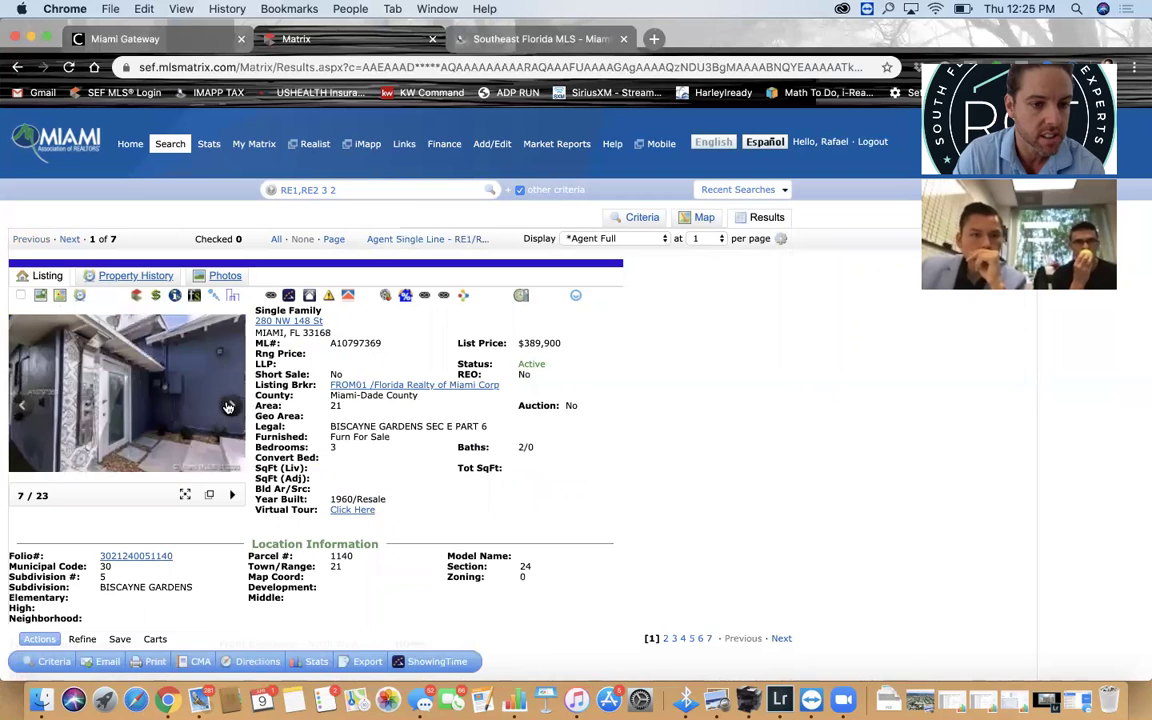
left_click(228, 406)
left_click(228, 406)
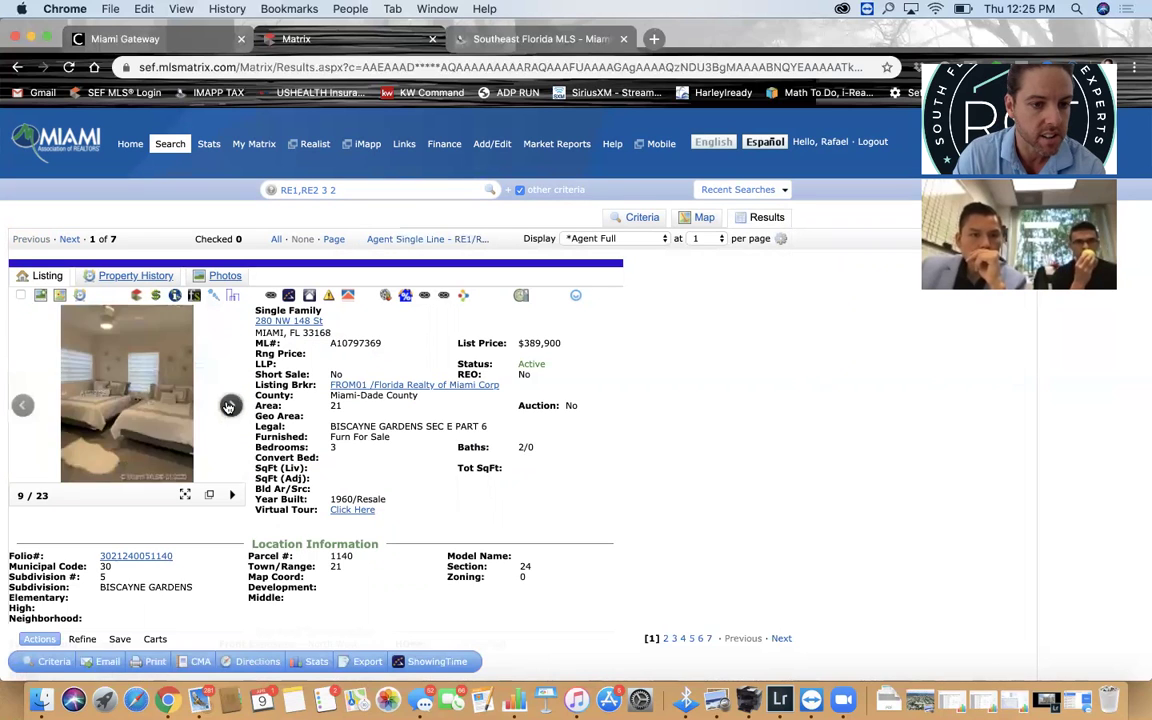
left_click(229, 406)
left_click(228, 406)
left_click(228, 406)
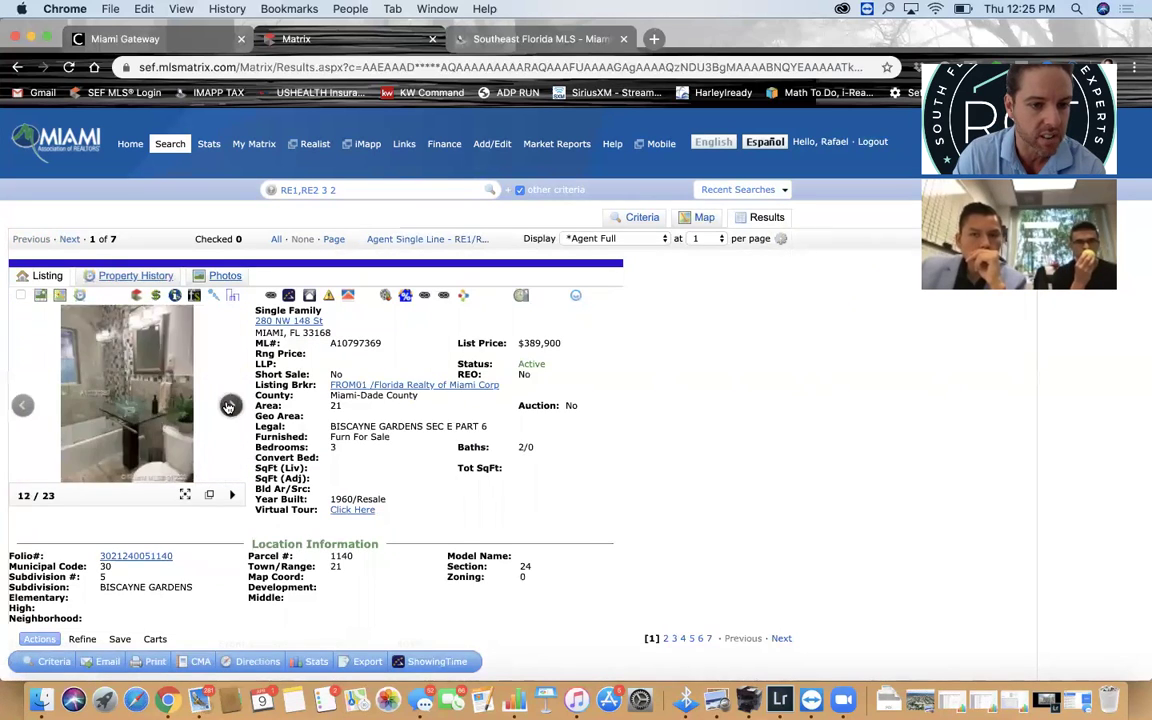
left_click(229, 406)
left_click(228, 406)
left_click(228, 406)
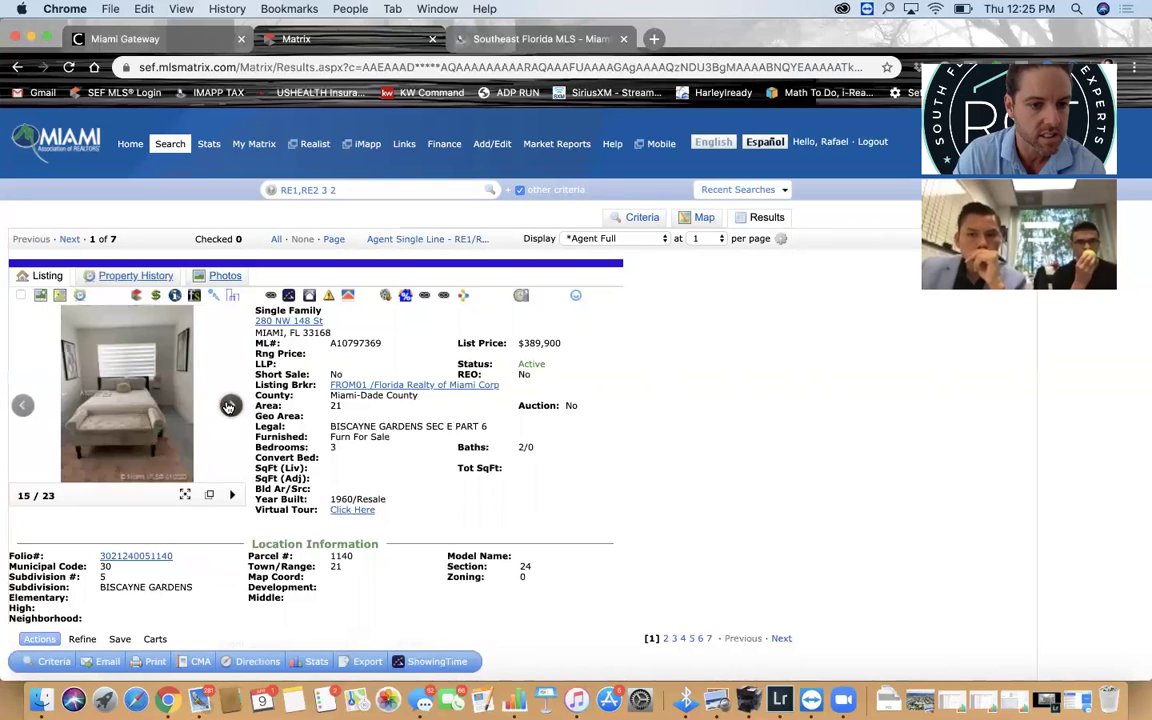
left_click(228, 406)
left_click(228, 406)
left_click(228, 406)
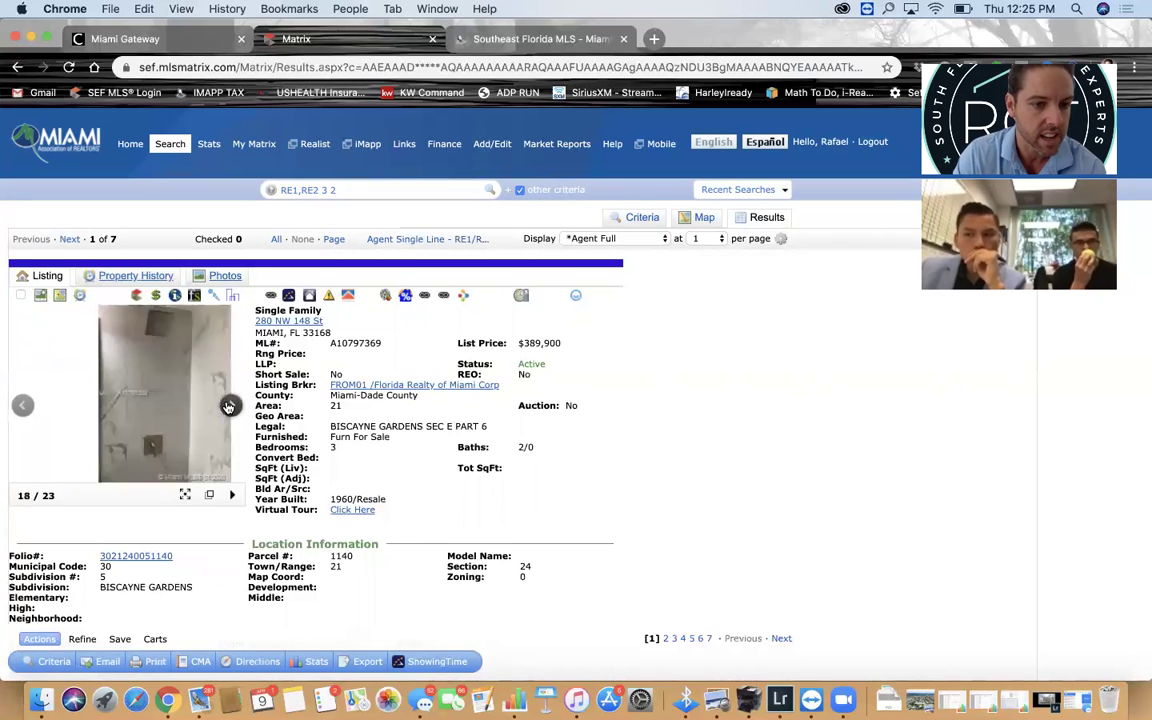
left_click(228, 406)
left_click(228, 406)
left_click(228, 406)
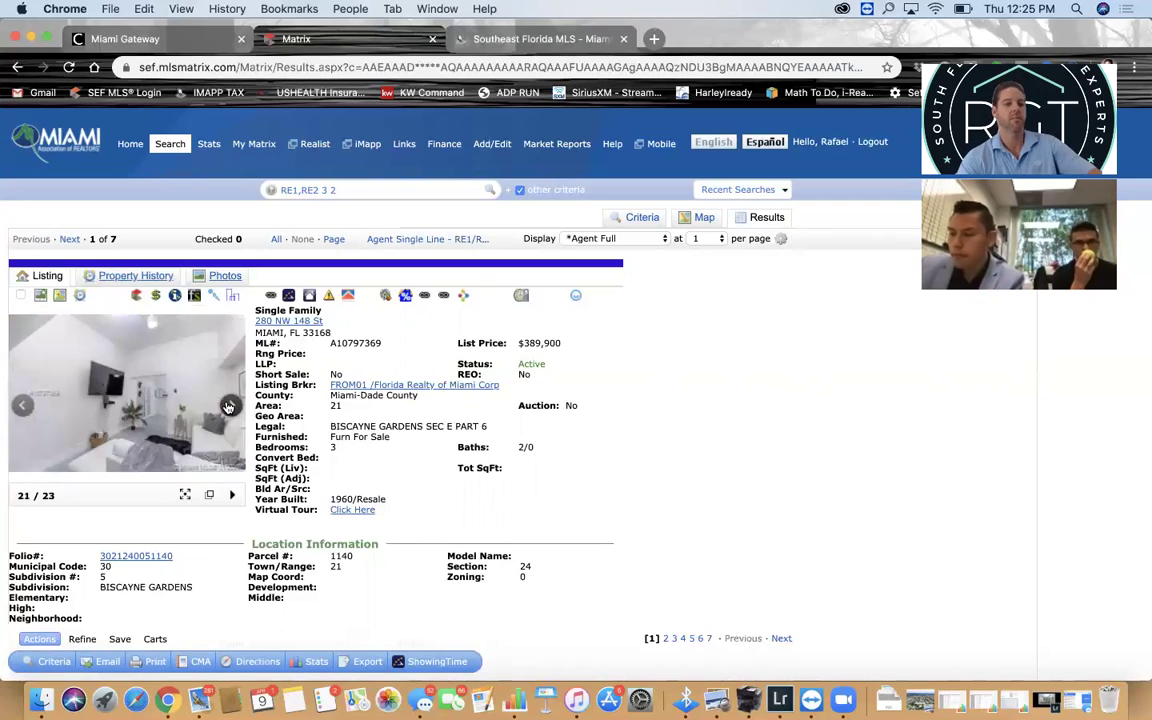
left_click(228, 406)
left_click(228, 406)
left_click(228, 406)
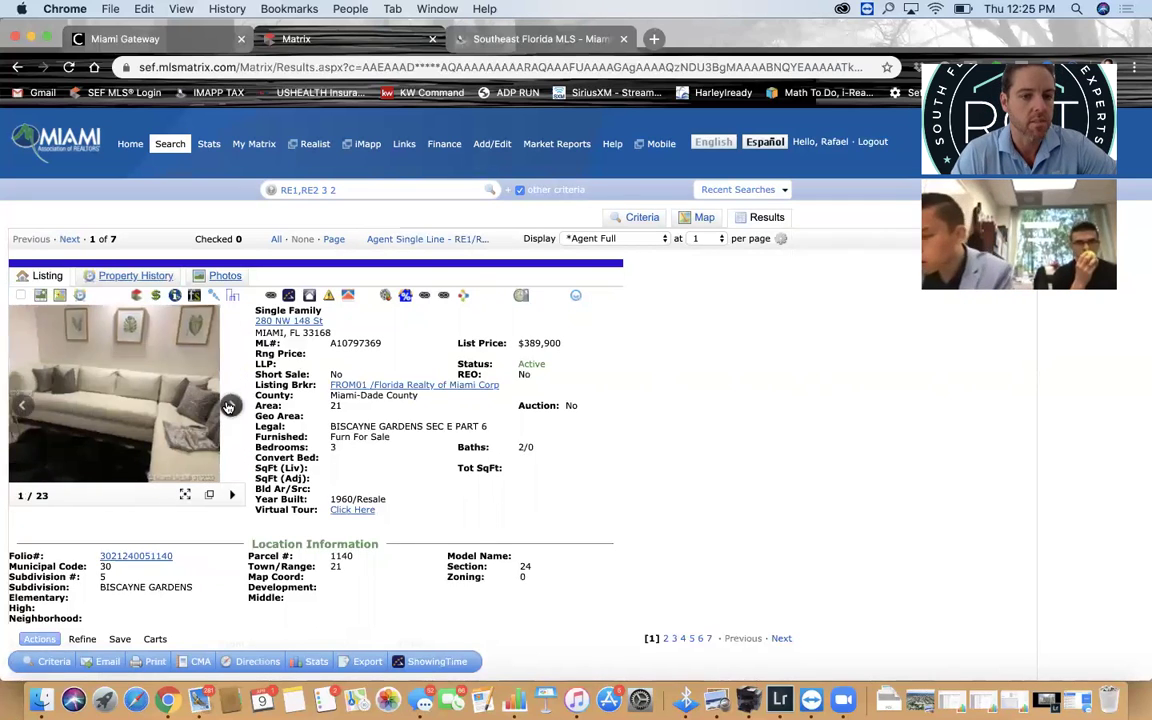
left_click(228, 406)
left_click(228, 406)
left_click(228, 406)
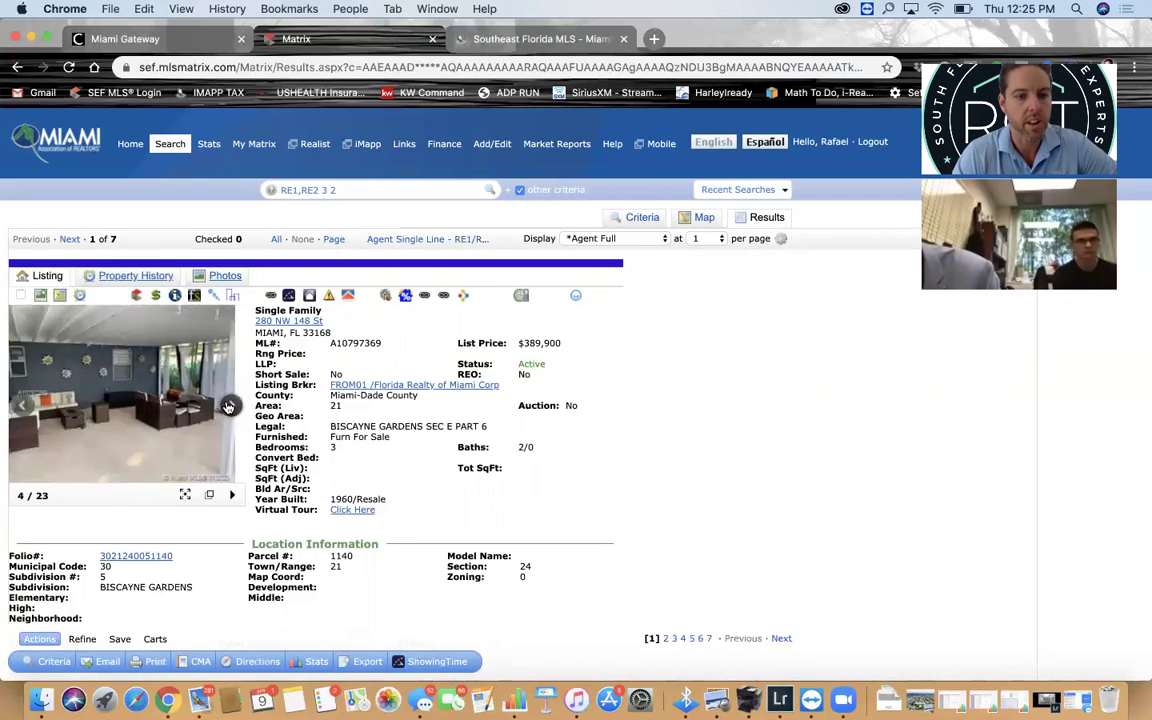
left_click(228, 406)
left_click(228, 406)
left_click(425, 239)
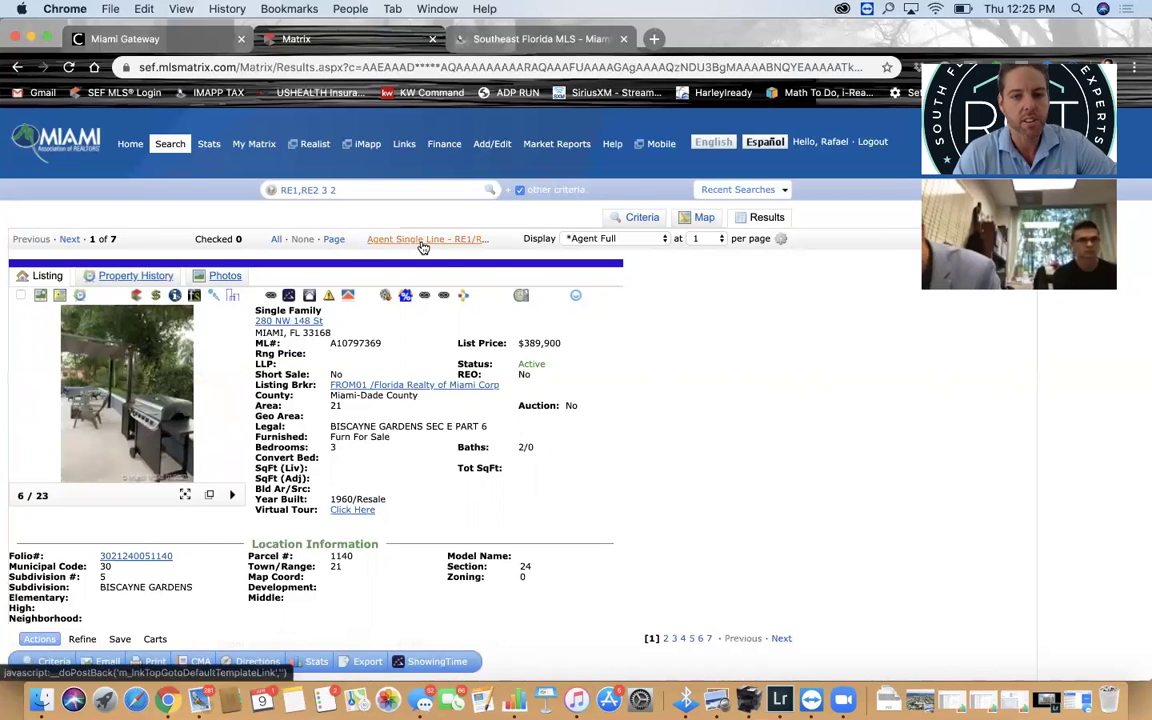
- Change # Full Baths from 2 to 1+ and Closed Sale range from 0-180 to 0-360, then rerun
left_click(641, 217)
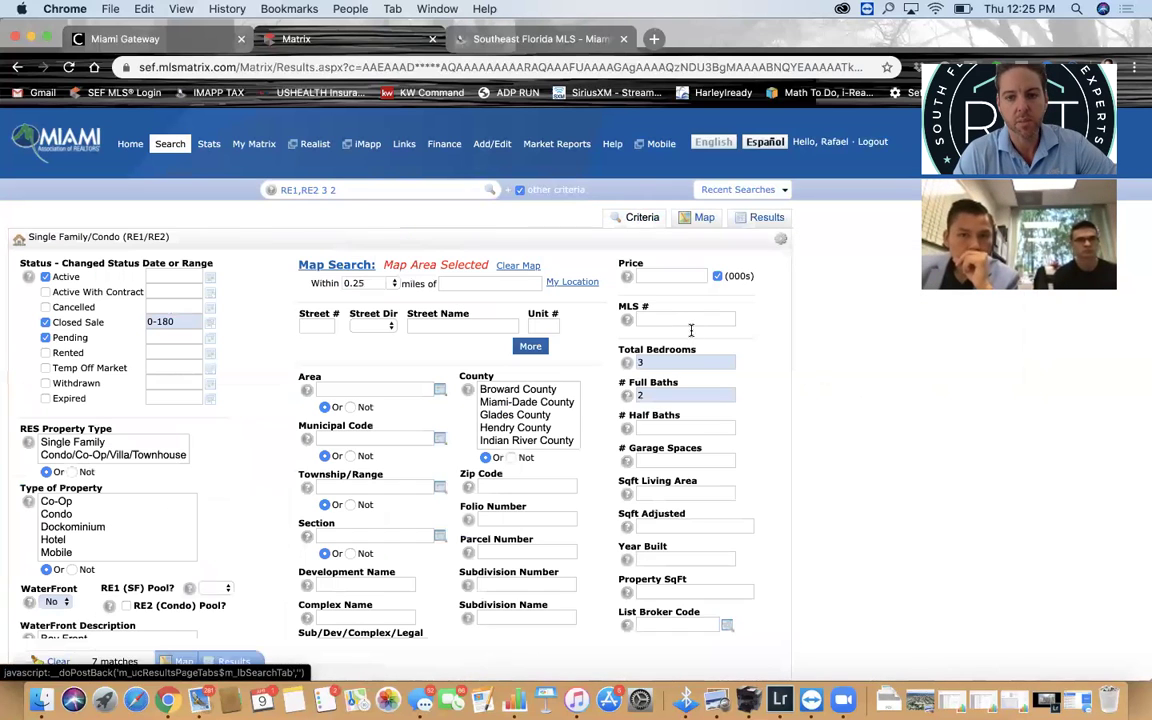
left_click(670, 394)
key("BackSpace")
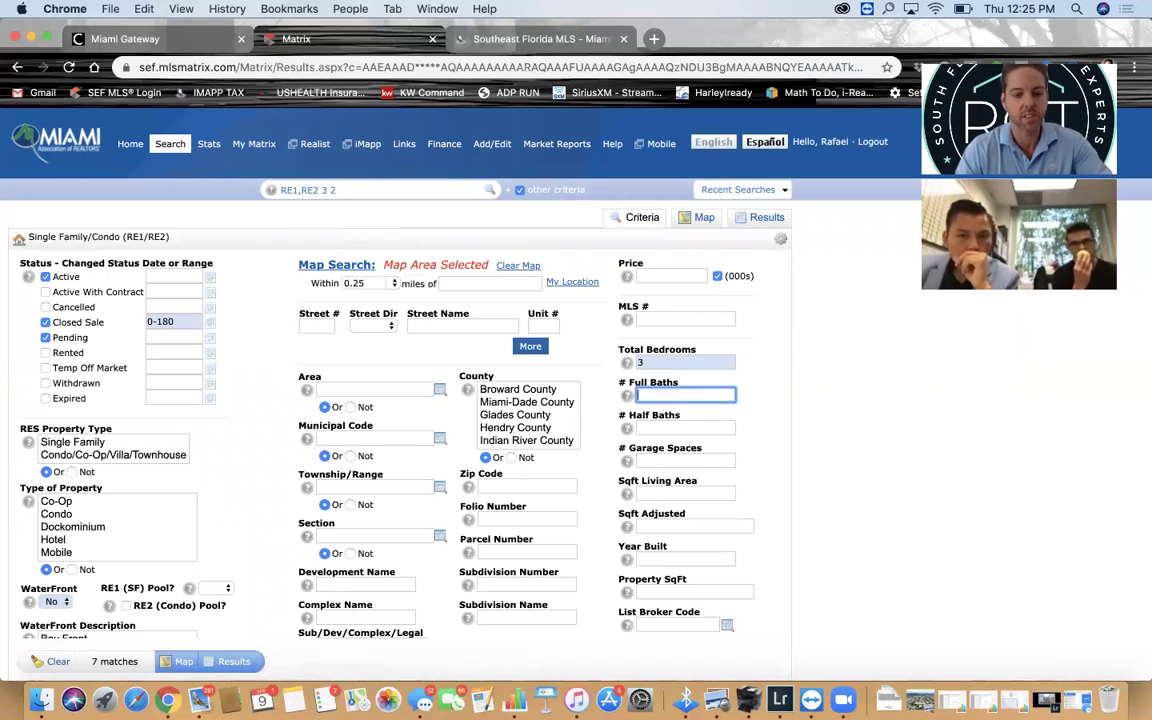
type("1+")
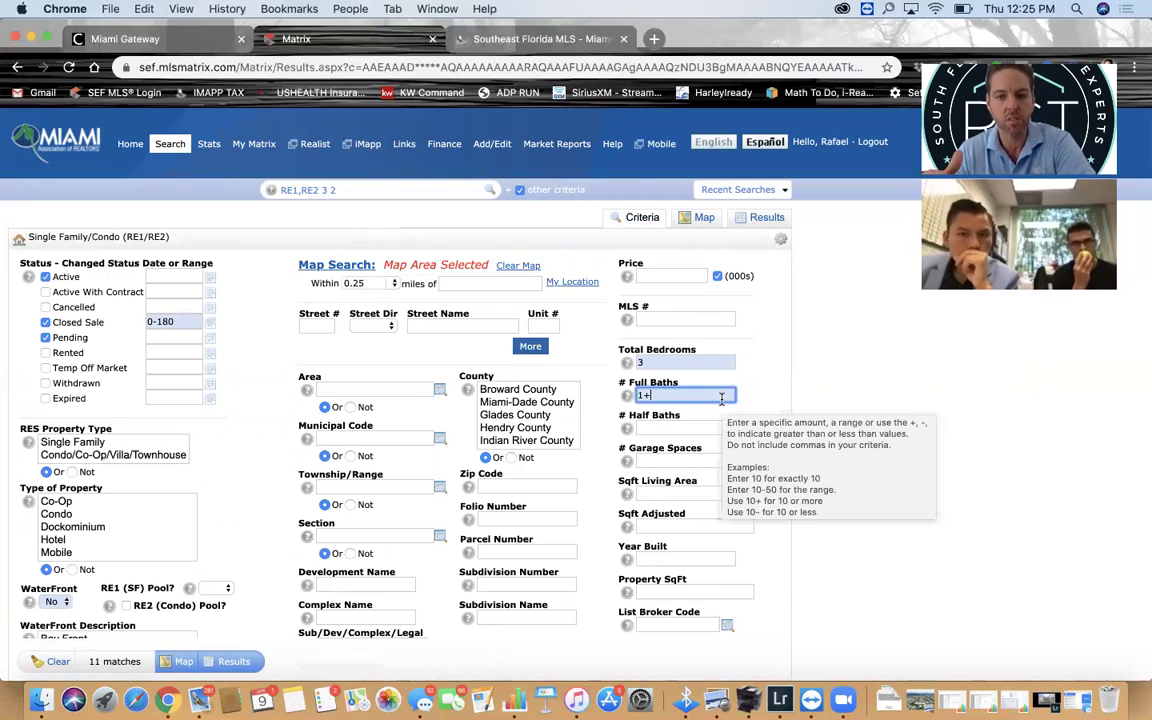
left_click(180, 320)
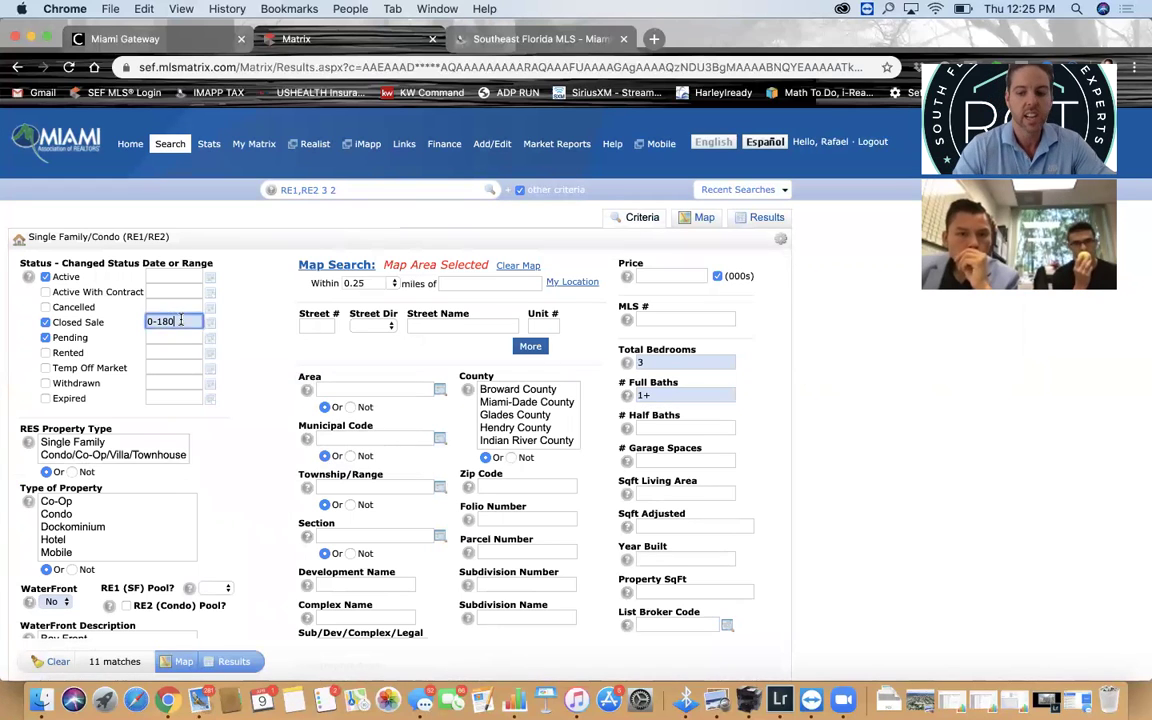
key("BackSpace")
key("BackSpace")
key("BackSpace")
type("360")
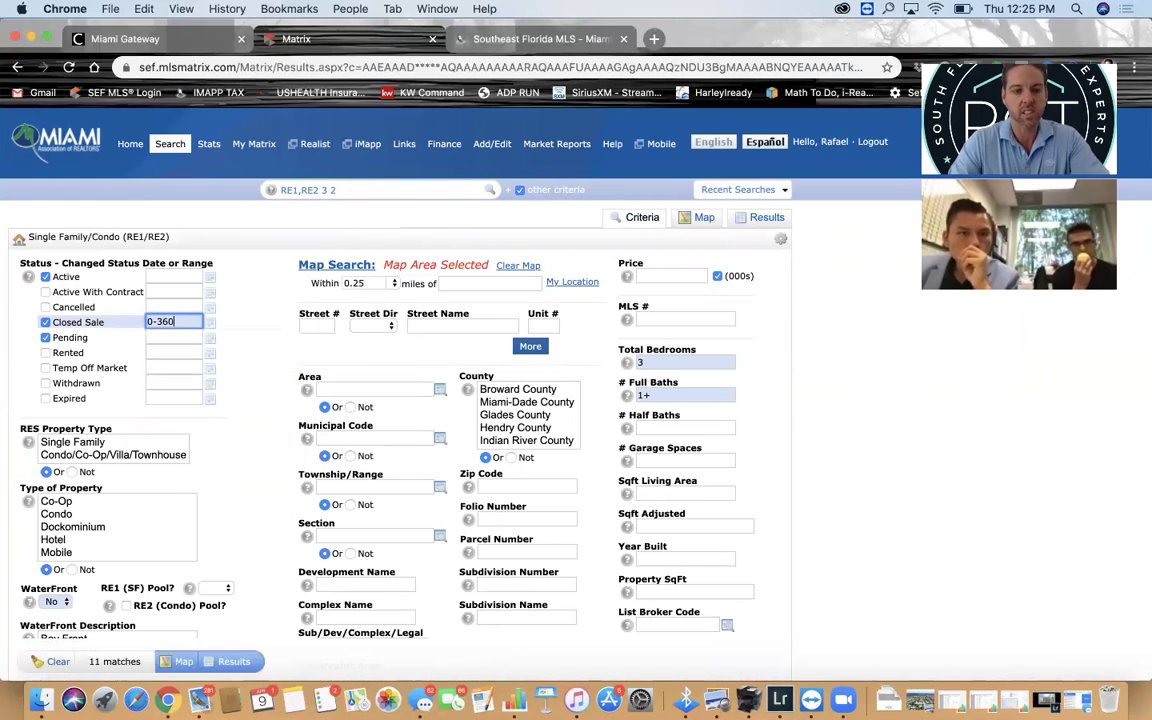
left_click(767, 218)
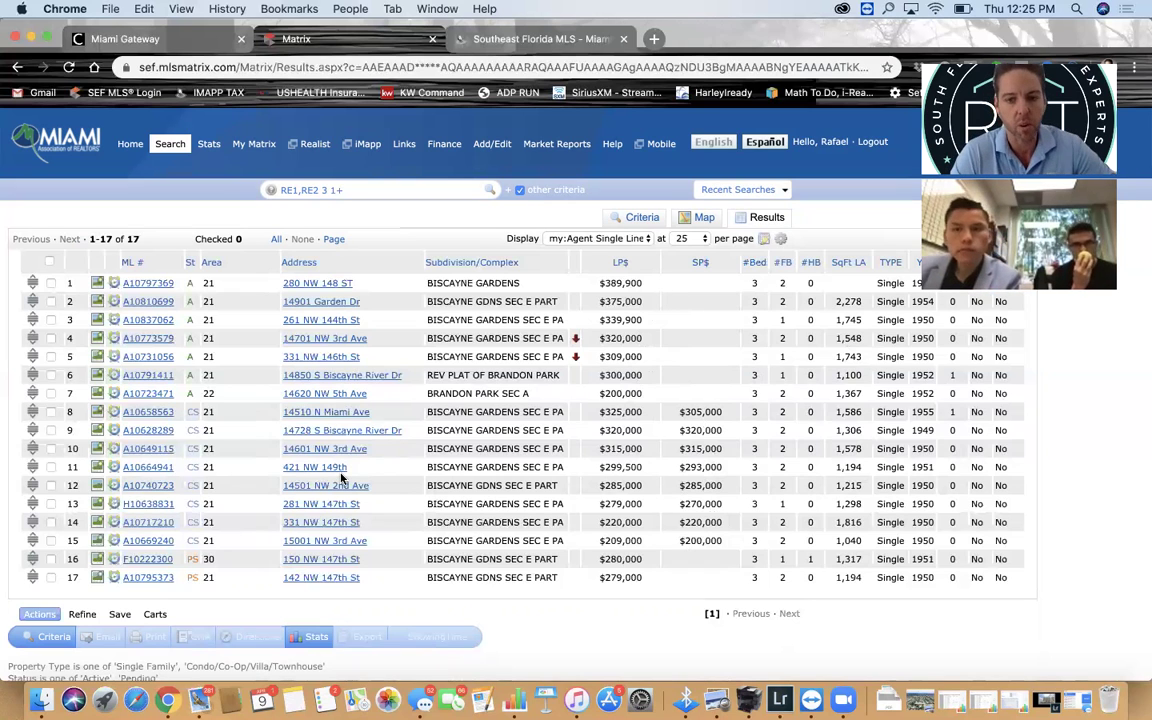
- Open closed sale 14510 N Miami Ave and browse its dining, living room and bedroom photos
left_click(147, 413)
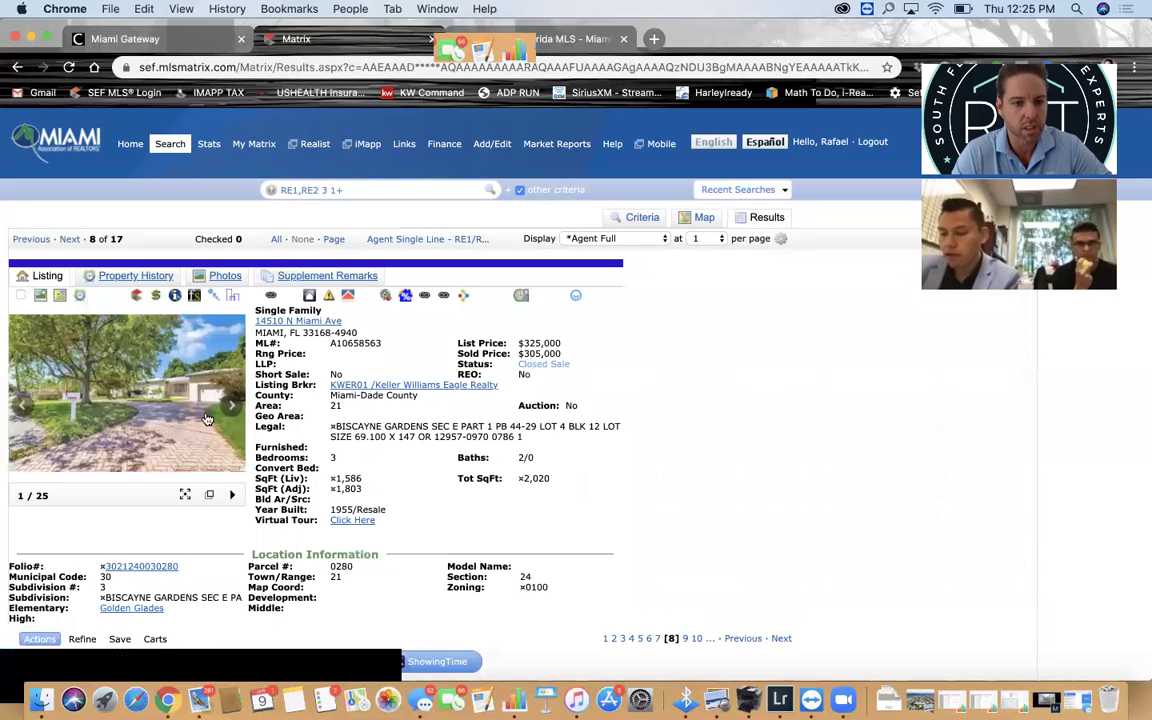
left_click(227, 410)
left_click(227, 410)
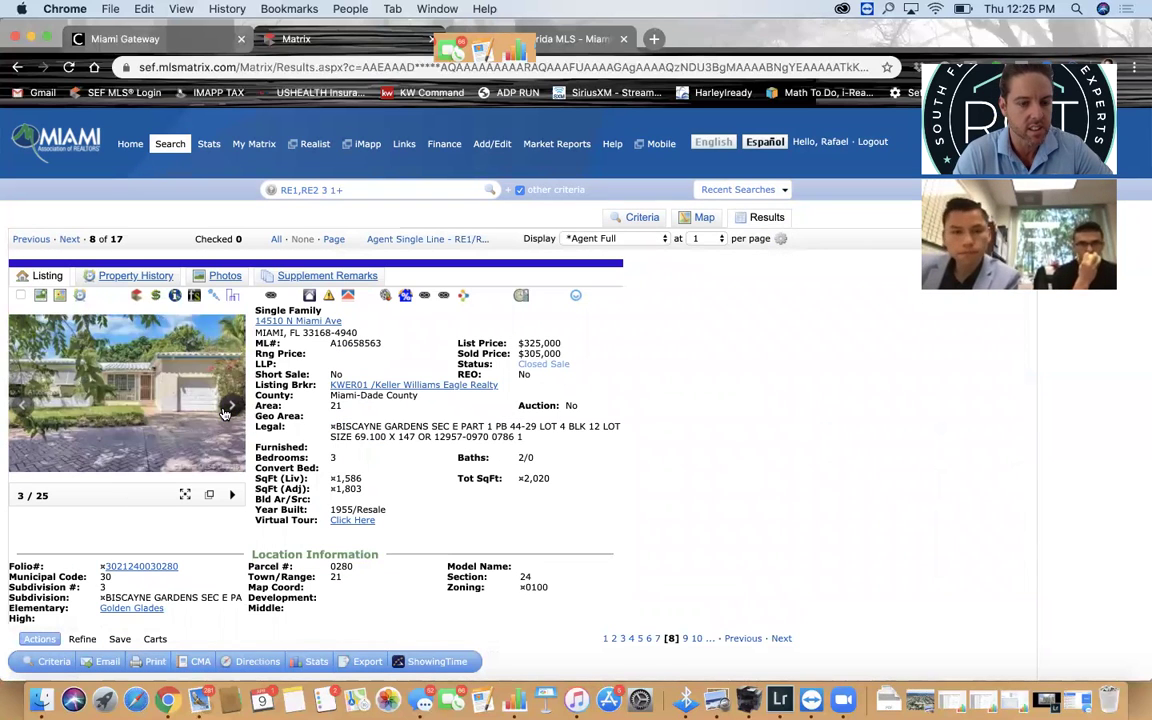
left_click(227, 410)
left_click(227, 410)
left_click(227, 410)
left_click(227, 410)
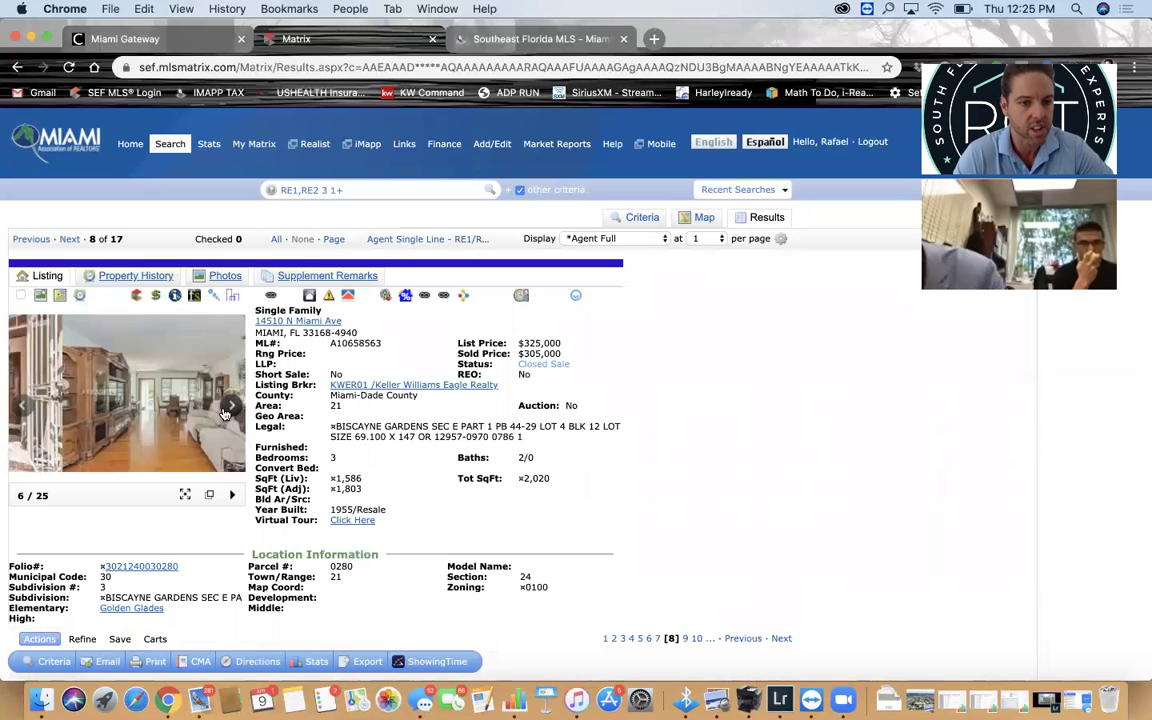
left_click(227, 410)
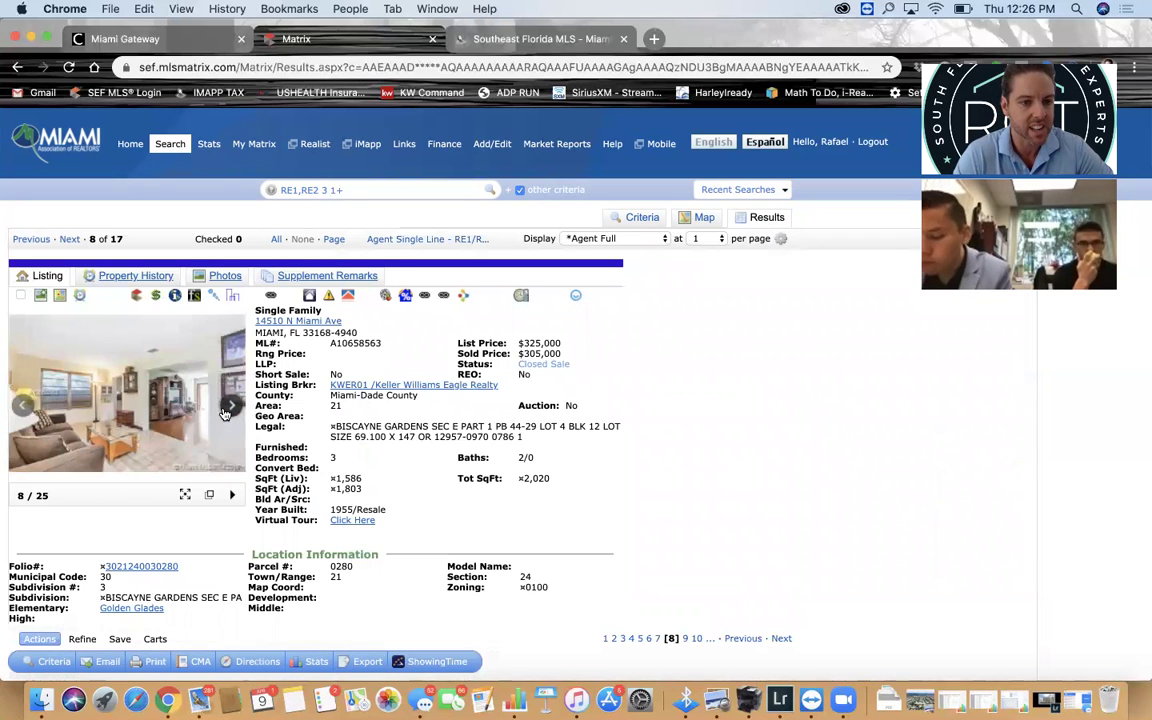
left_click(227, 410)
left_click(227, 410)
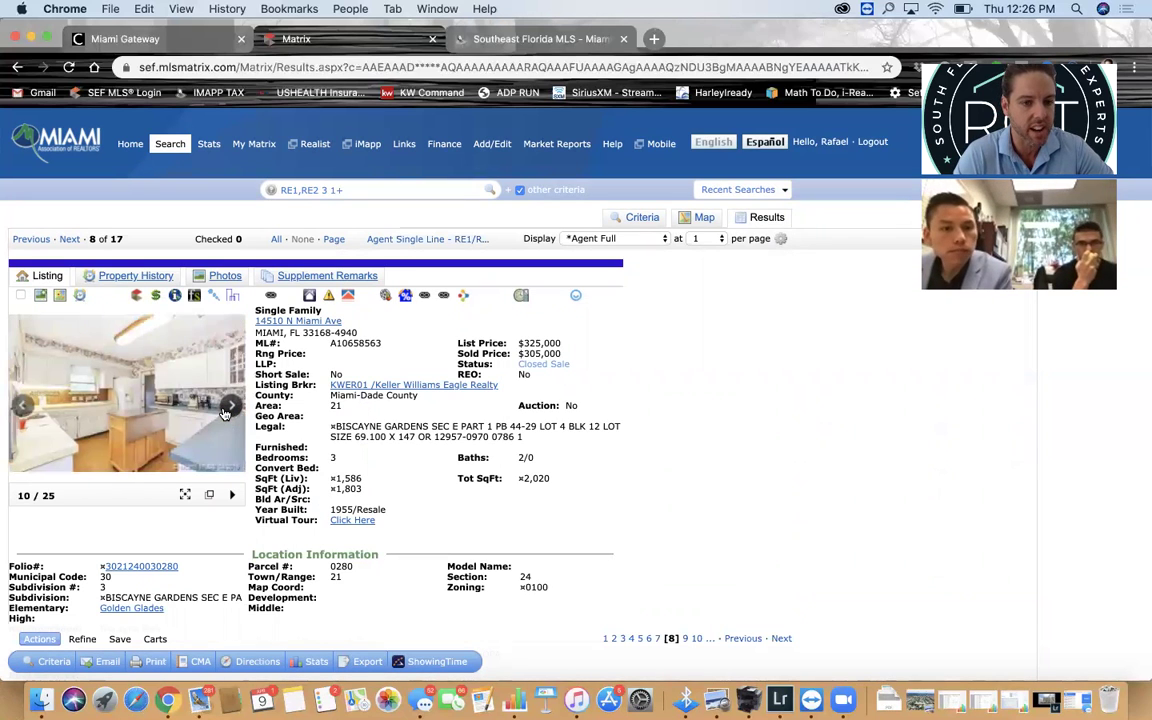
left_click(227, 410)
left_click(227, 410)
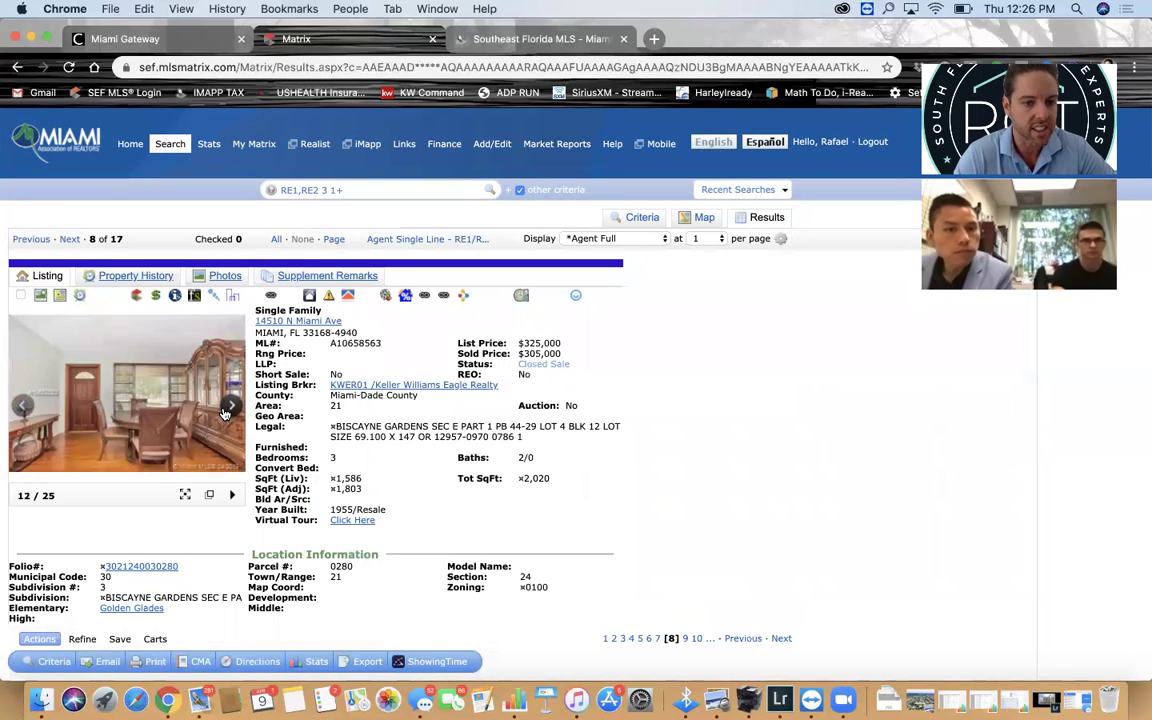
left_click(227, 410)
left_click(227, 410)
left_click(227, 410)
left_click(227, 410)
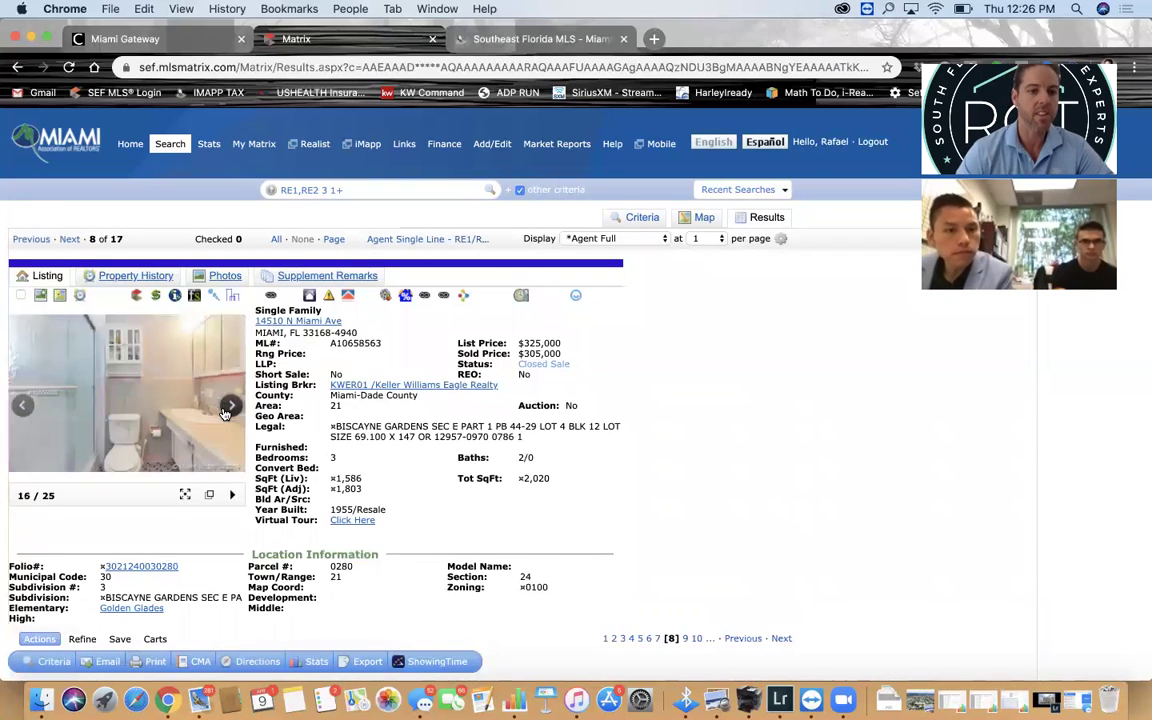
left_click(227, 410)
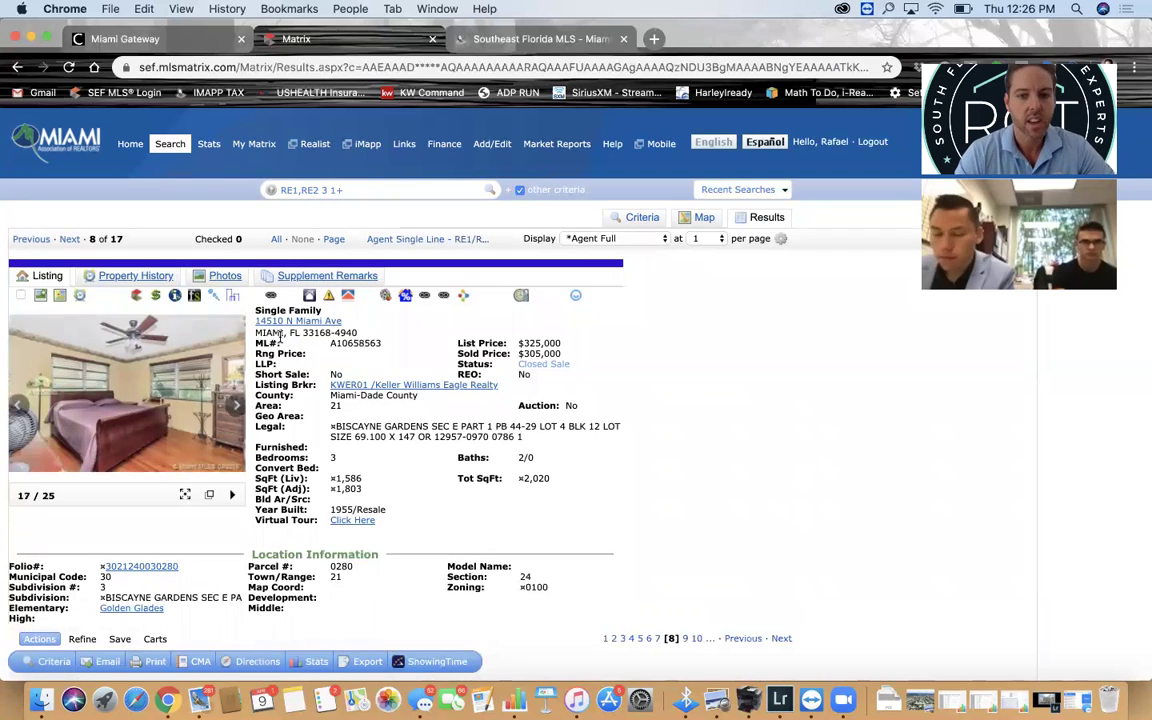
left_click(69, 240)
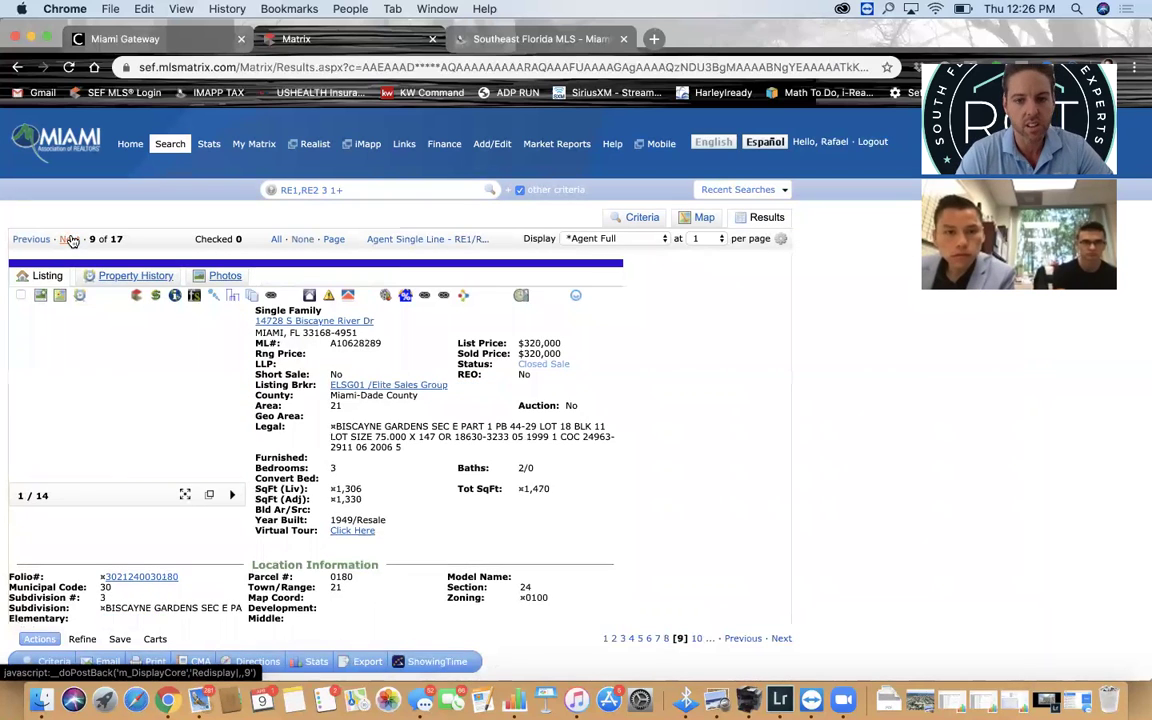
left_click(228, 408)
left_click(228, 408)
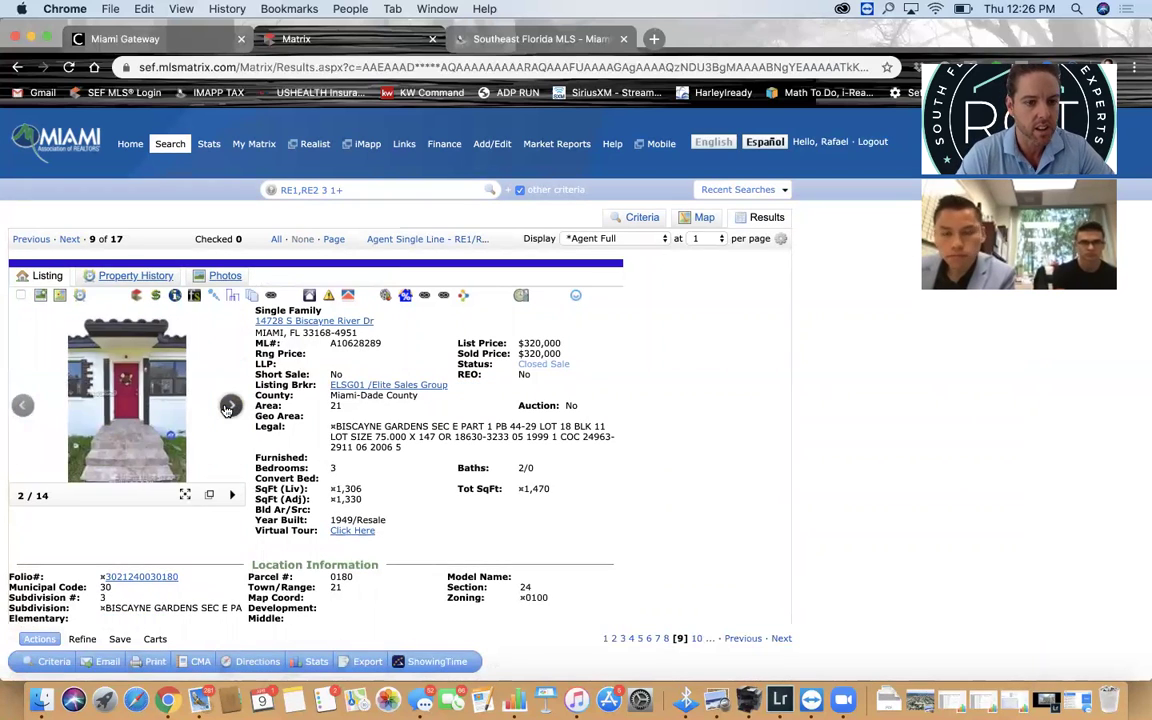
left_click(228, 408)
left_click(228, 408)
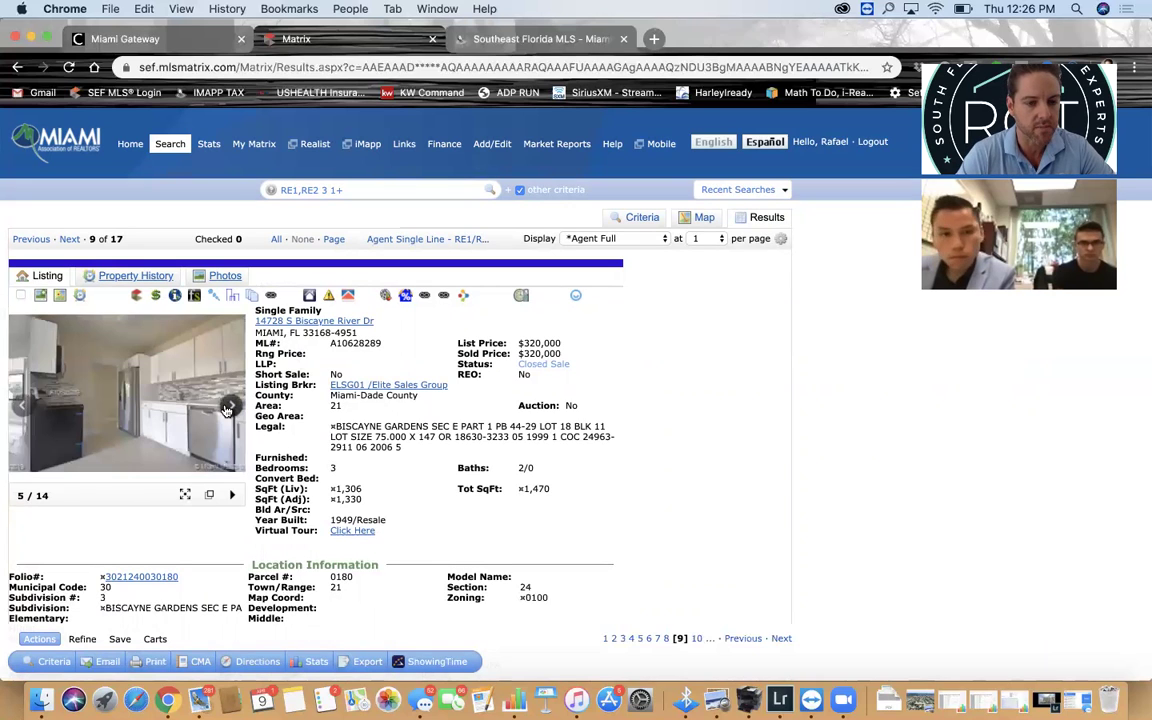
left_click(228, 408)
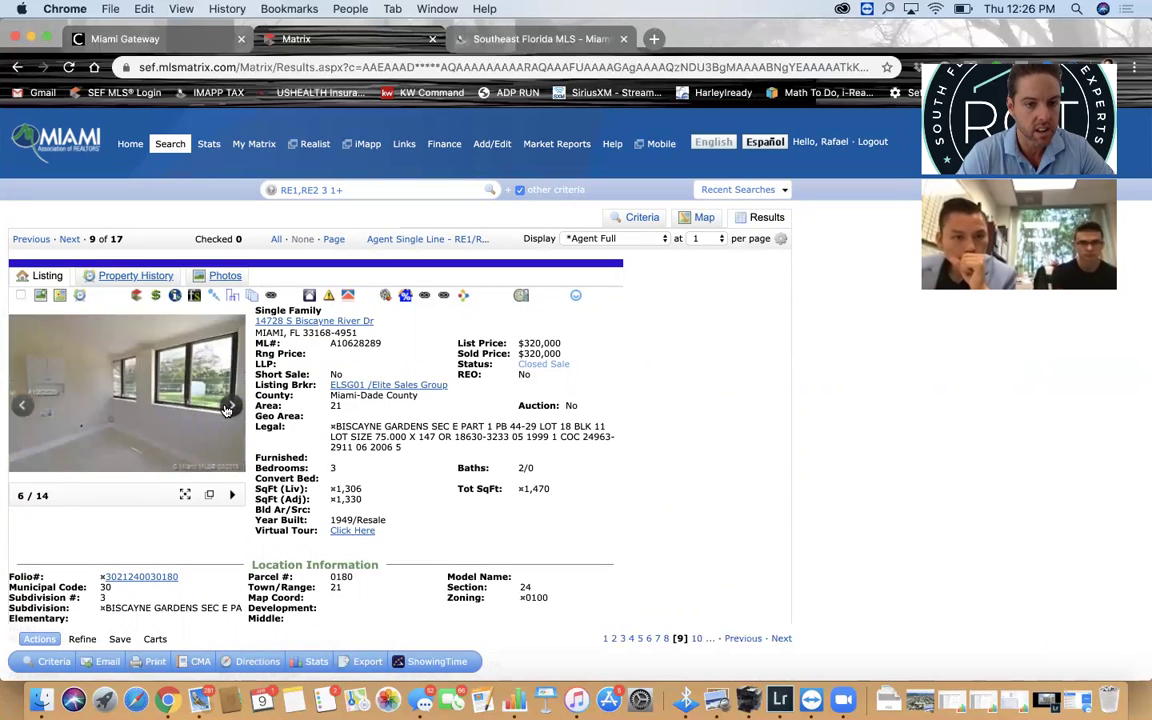
left_click(228, 408)
left_click(228, 408)
left_click(228, 408)
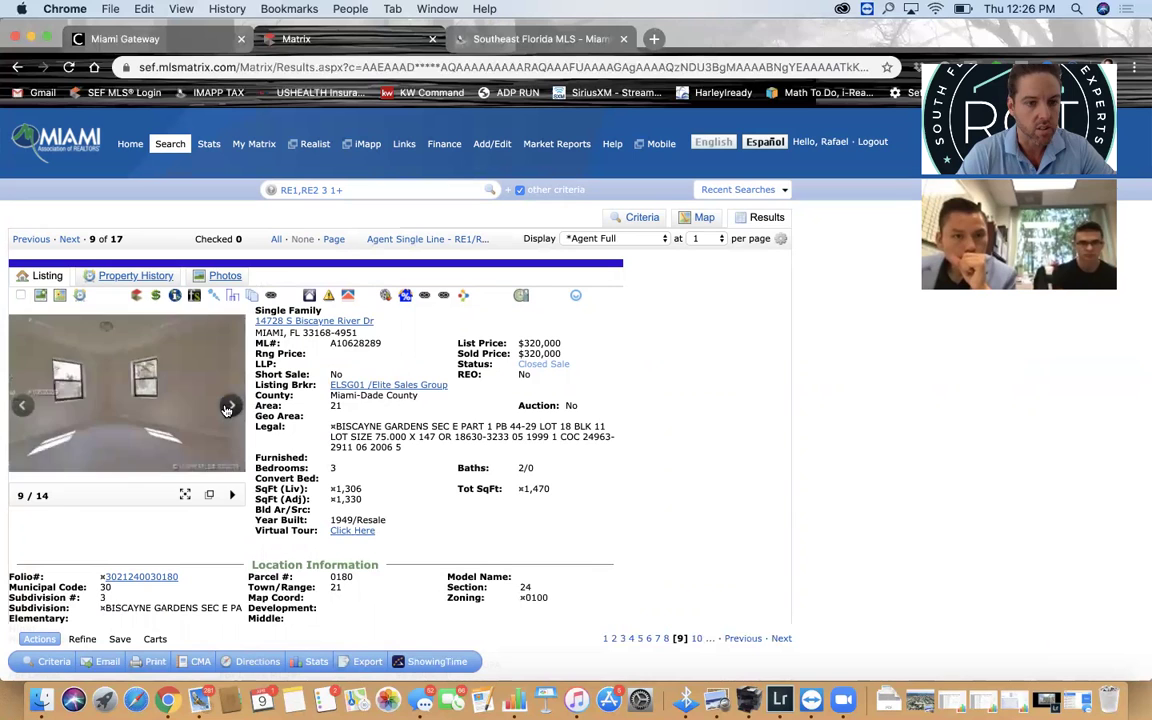
left_click(228, 408)
left_click(228, 408)
left_click(228, 408)
left_click(228, 408)
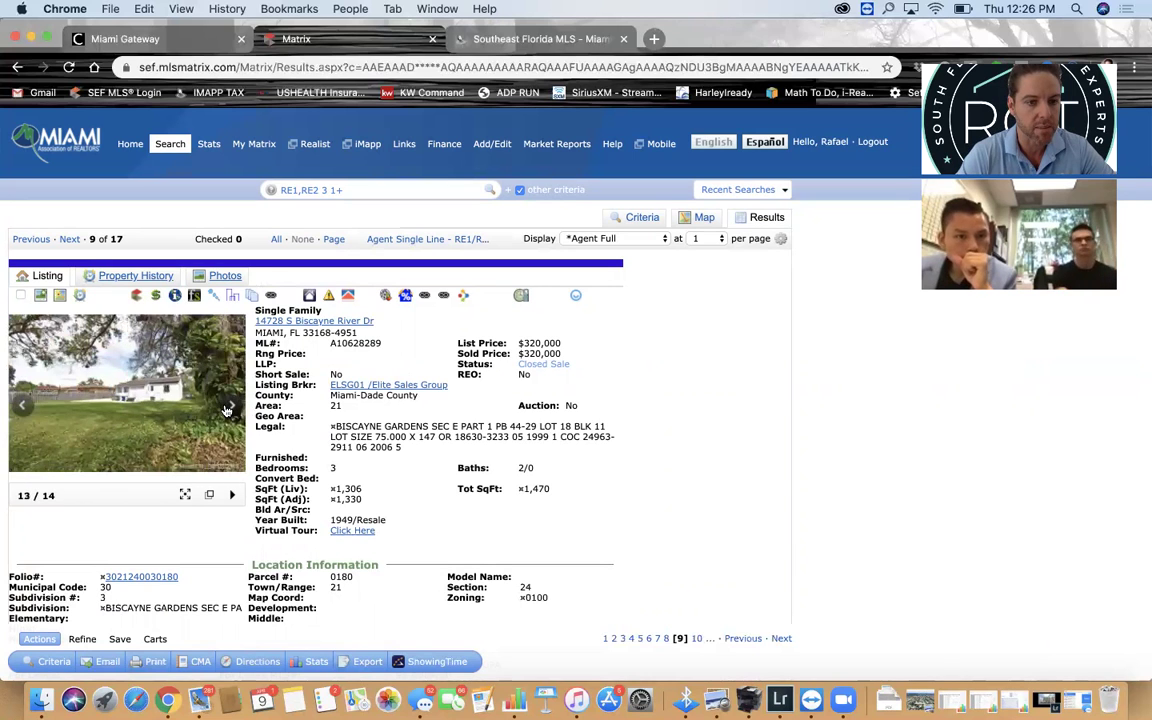
left_click(228, 408)
left_click(228, 408)
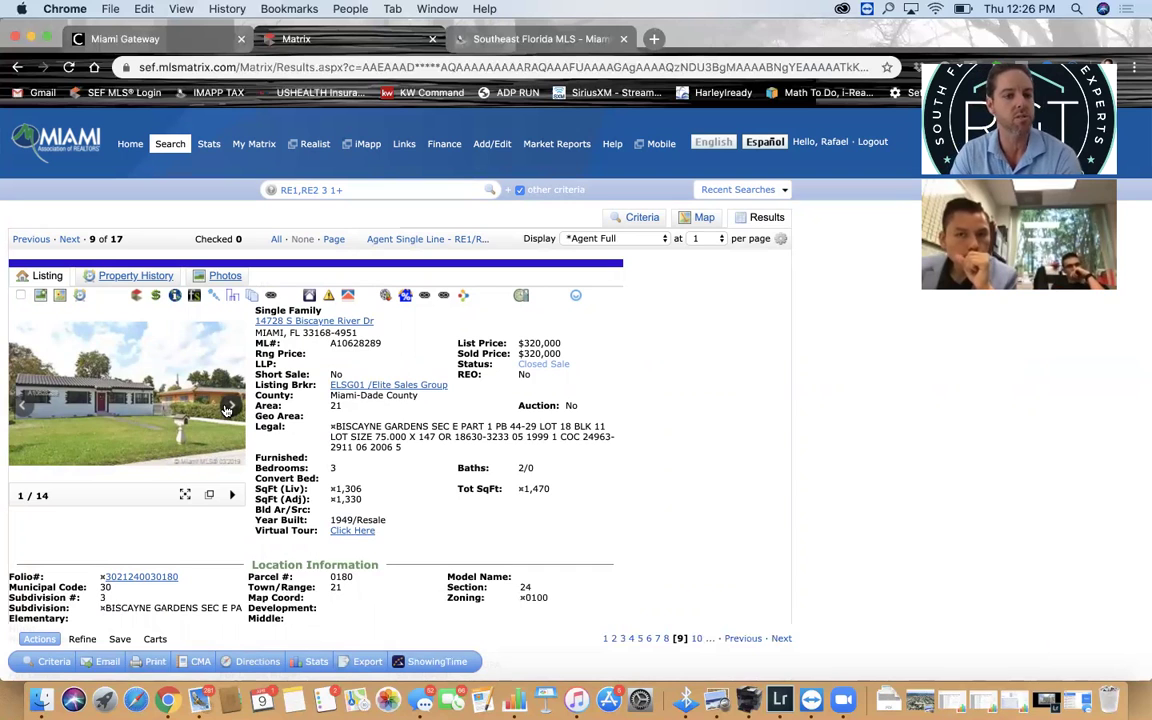
- Move to comp 14601 NW 3rd Ave and page through its photos to the Master Bath
left_click(69, 240)
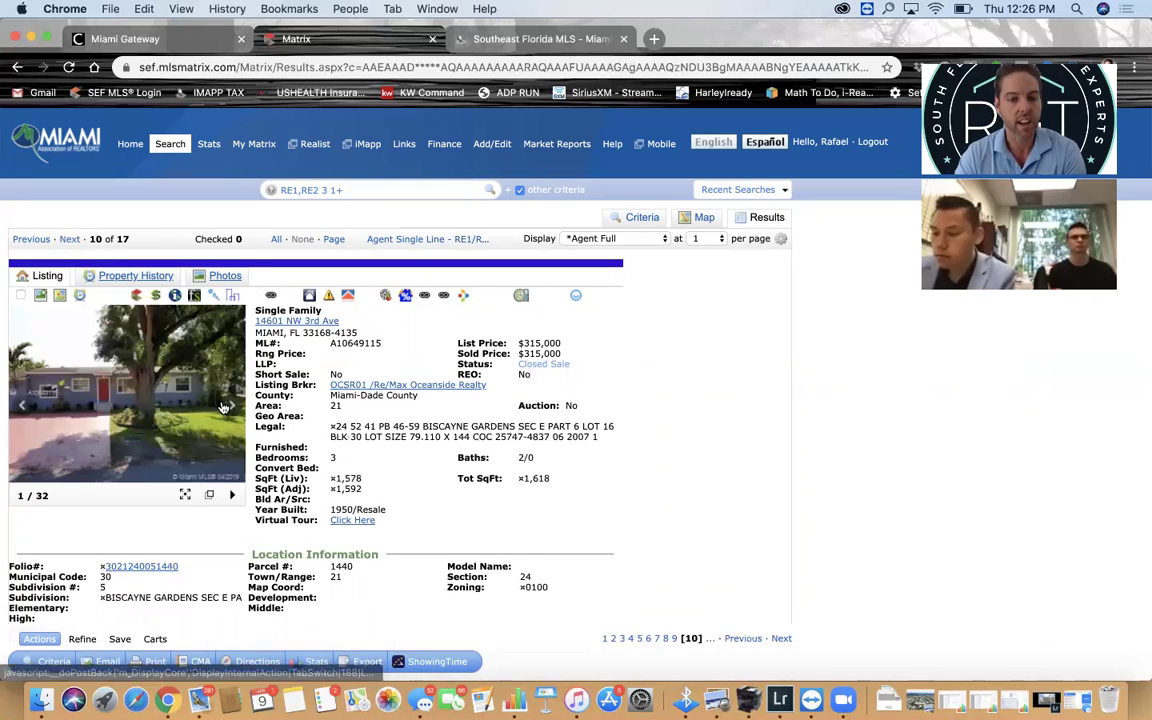
left_click(231, 406)
left_click(233, 406)
left_click(235, 406)
left_click(236, 405)
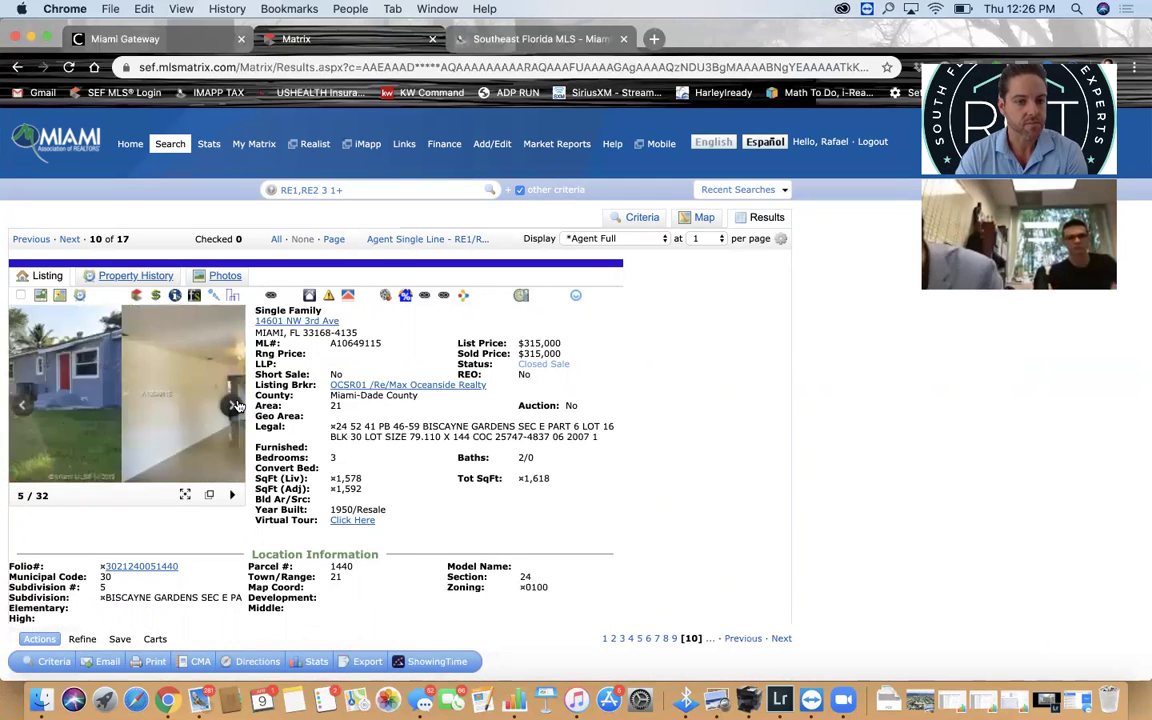
left_click(236, 406)
left_click(236, 406)
left_click(236, 406)
left_click(236, 406)
left_click(236, 406)
left_click(236, 406)
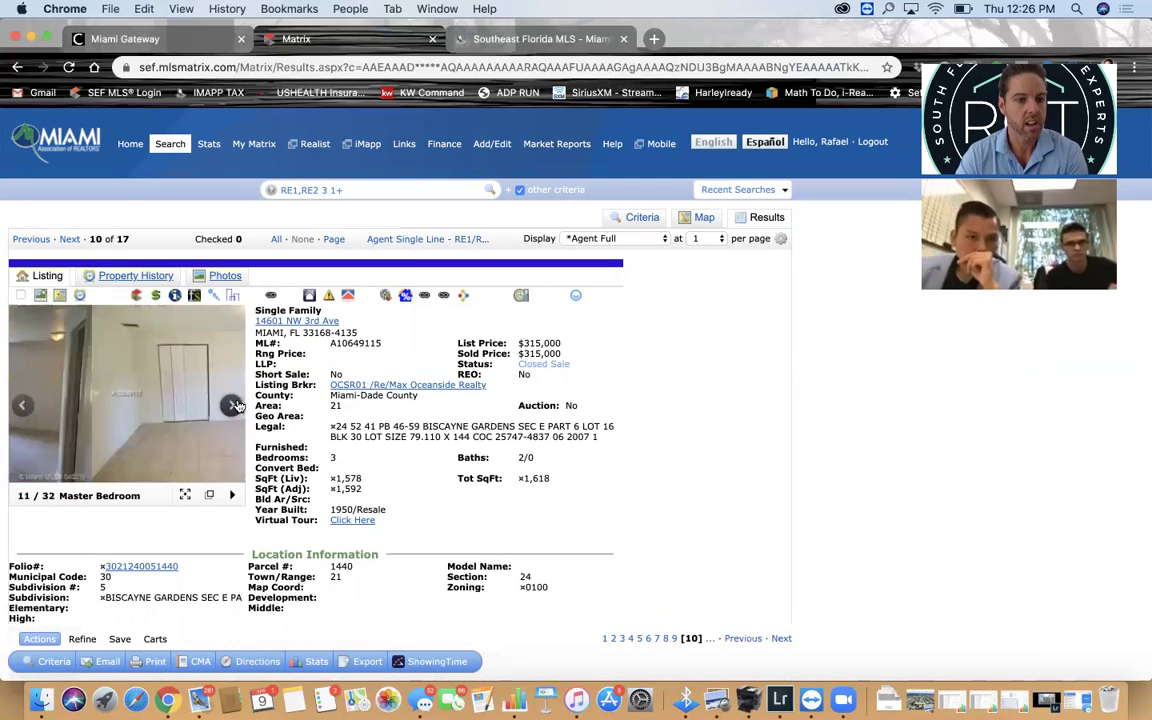
left_click(236, 406)
left_click(236, 406)
left_click(236, 406)
left_click(236, 406)
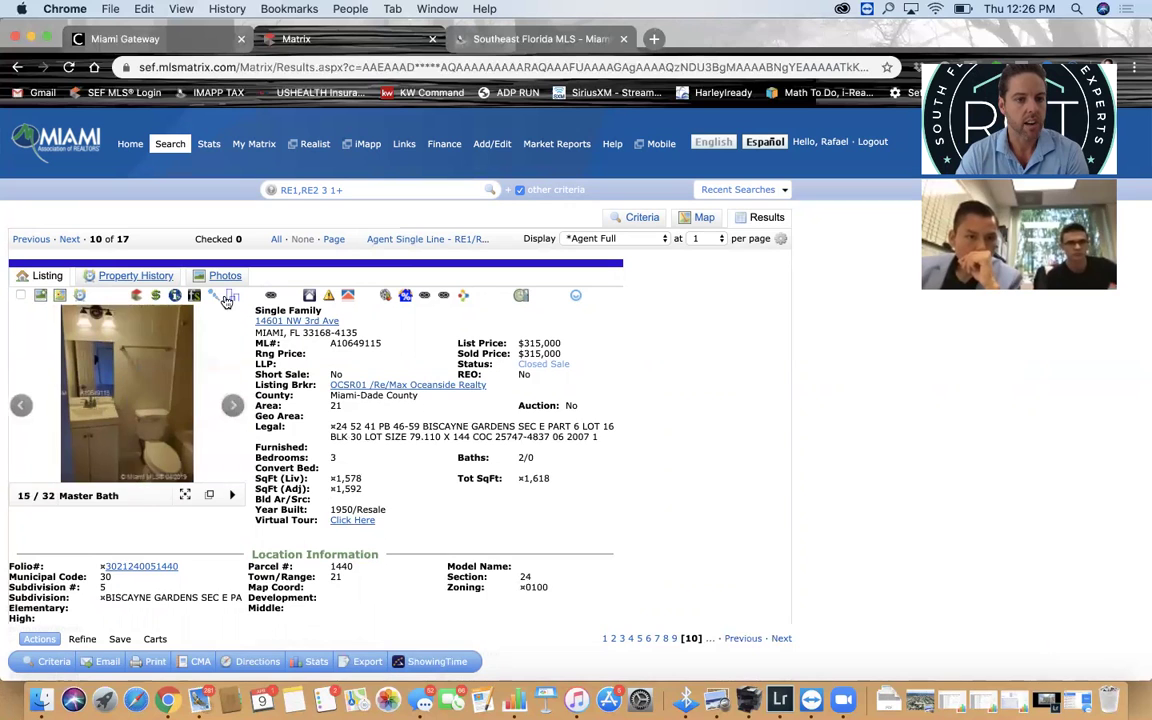
left_click(70, 239)
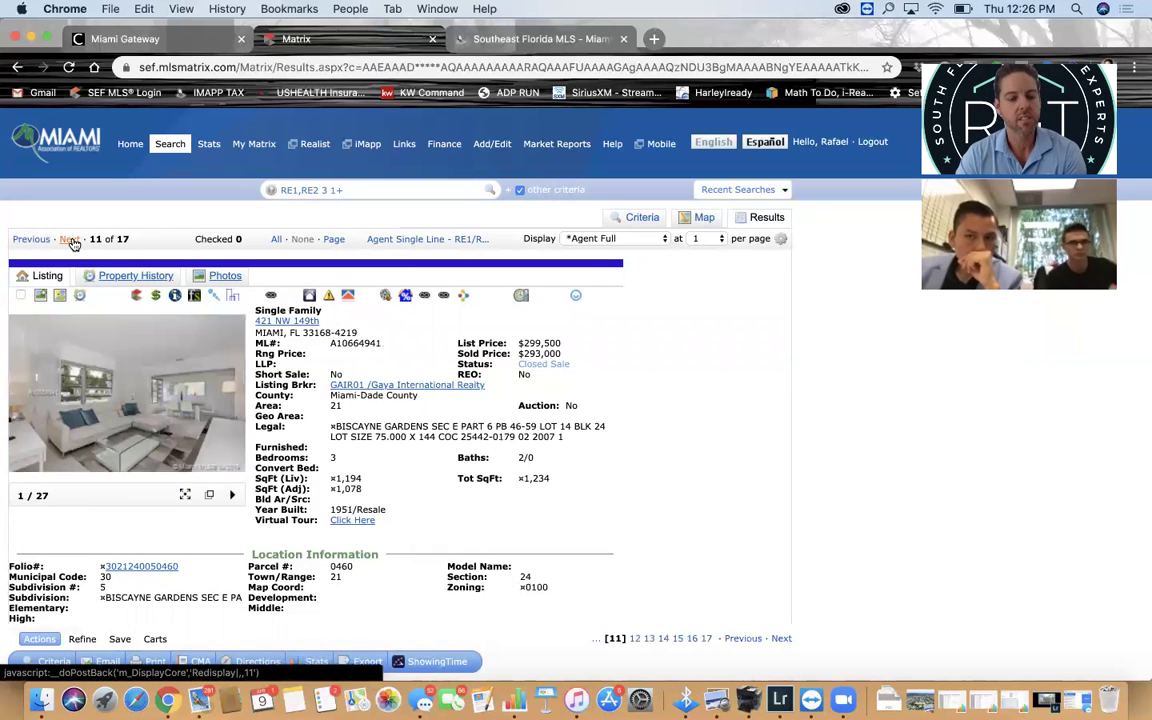
left_click(71, 240)
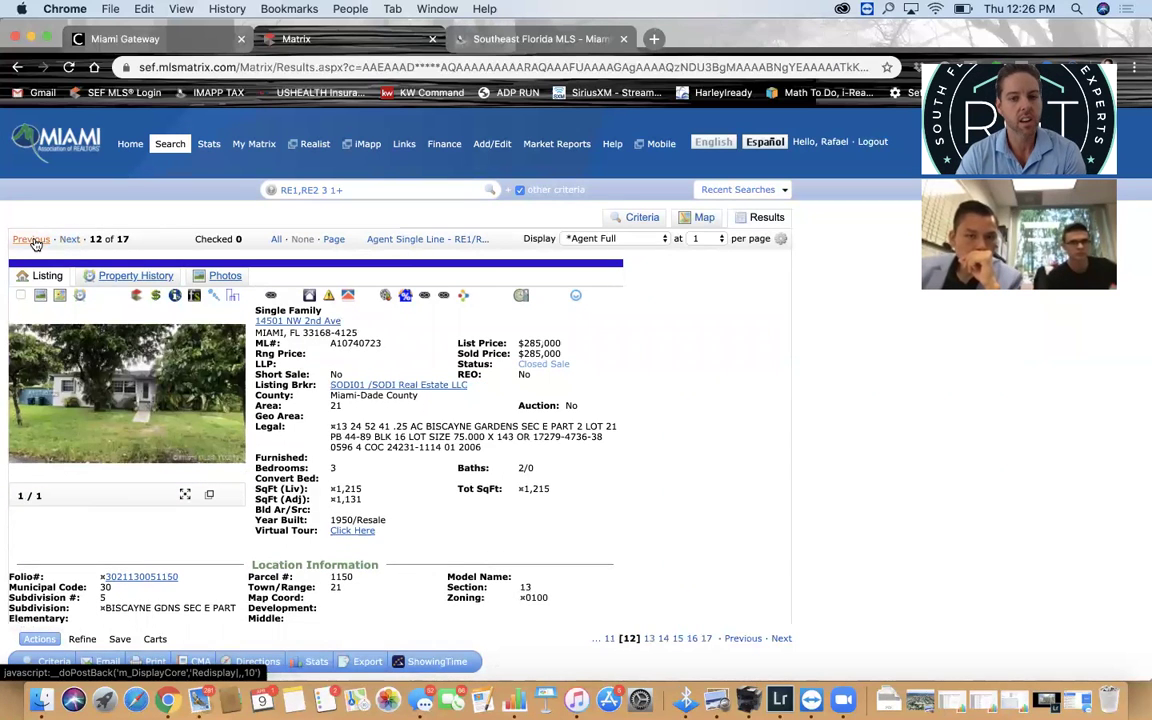
left_click(32, 240)
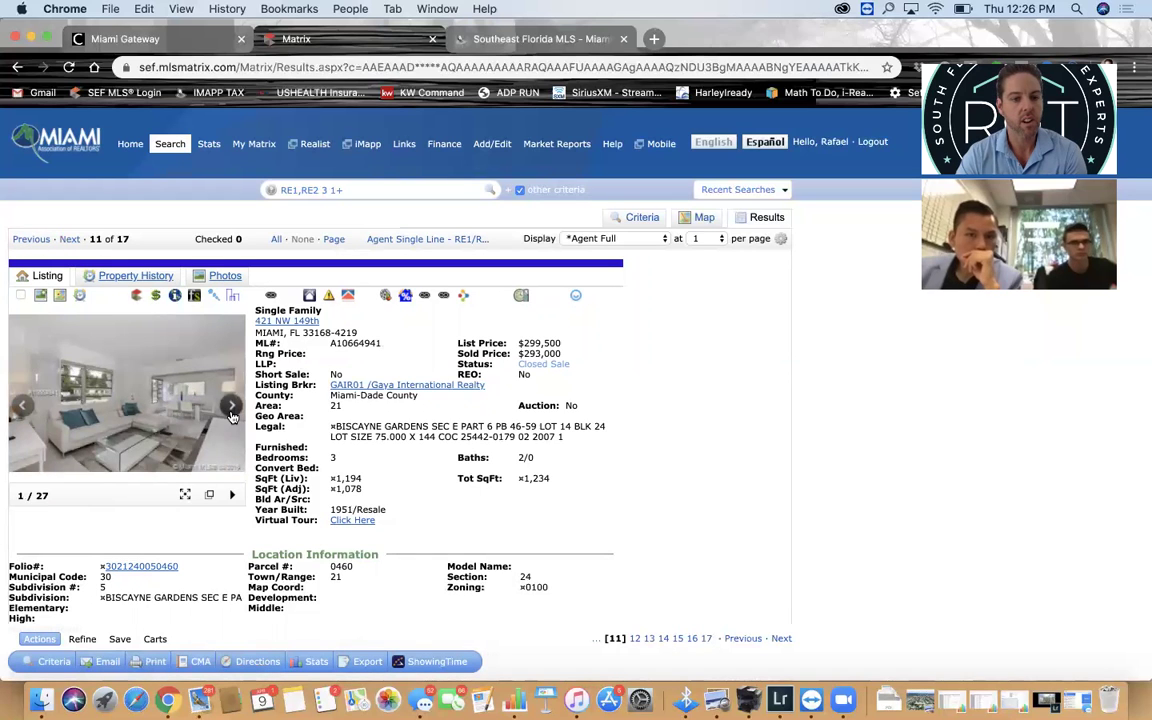
left_click(230, 410)
left_click(230, 410)
left_click(230, 410)
left_click(230, 410)
left_click(230, 410)
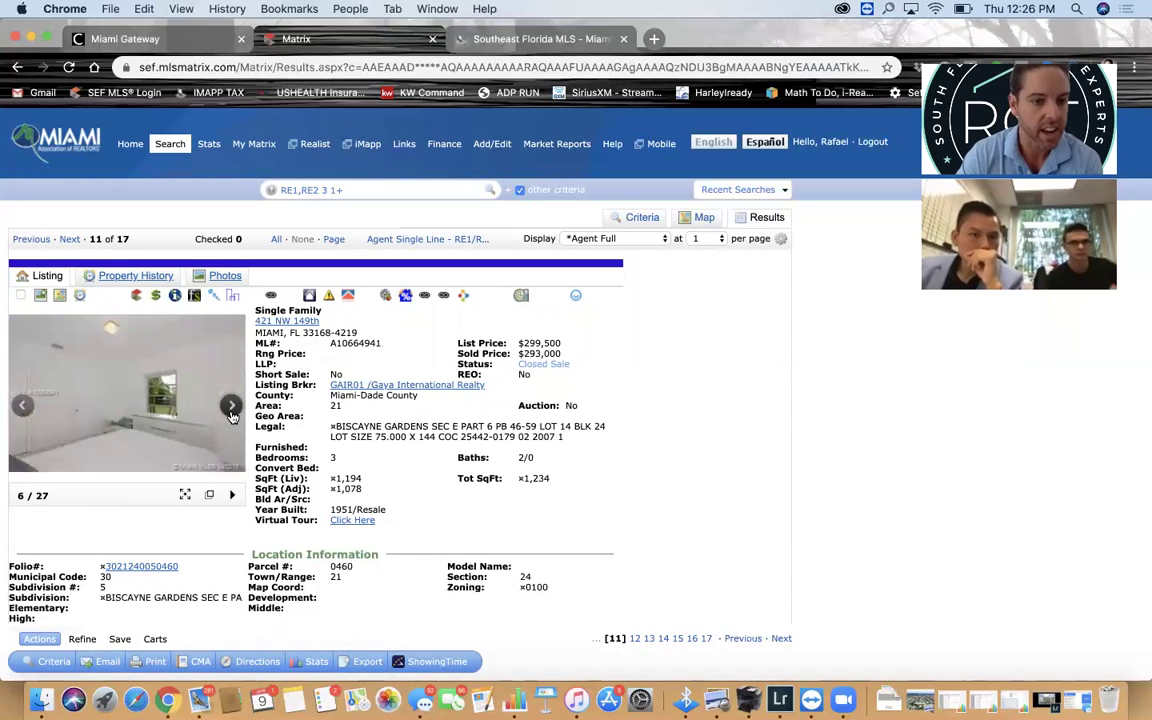
left_click(230, 410)
left_click(230, 410)
left_click(230, 410)
left_click(230, 410)
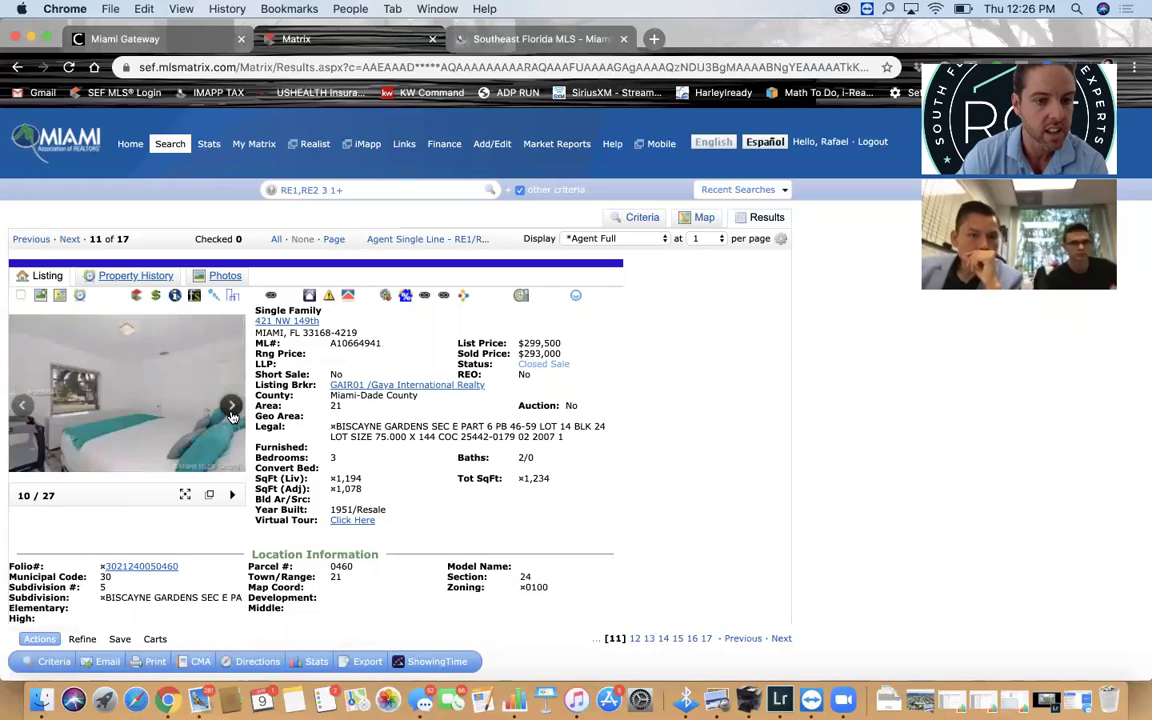
left_click(230, 410)
left_click(230, 410)
left_click(230, 410)
left_click(230, 410)
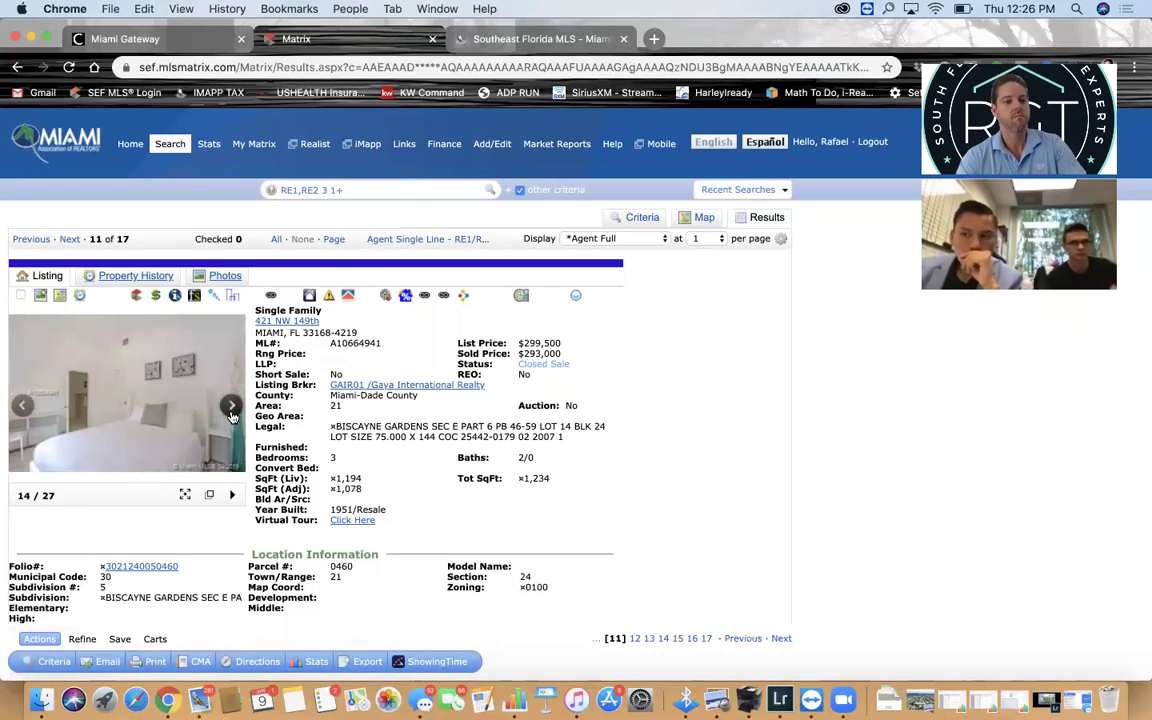
- Step back to the 421 NW 149th bathroom photo, then continue through its kitchen and living room photos
left_click(24, 404)
left_click(24, 404)
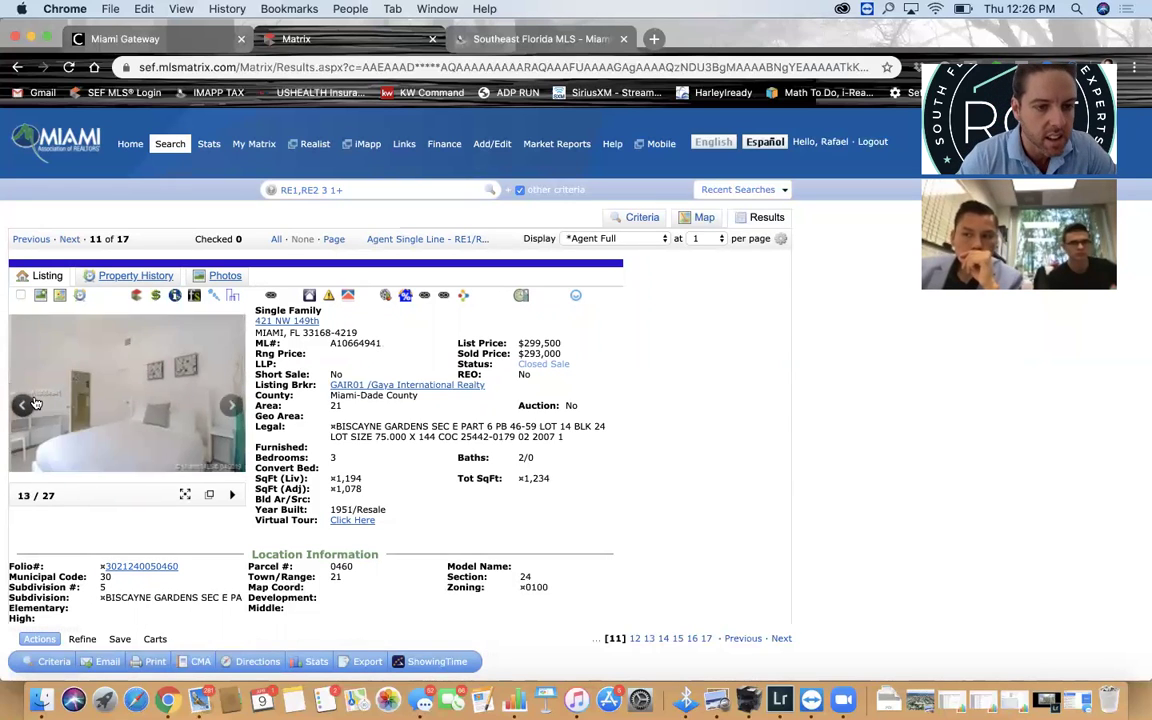
left_click(230, 407)
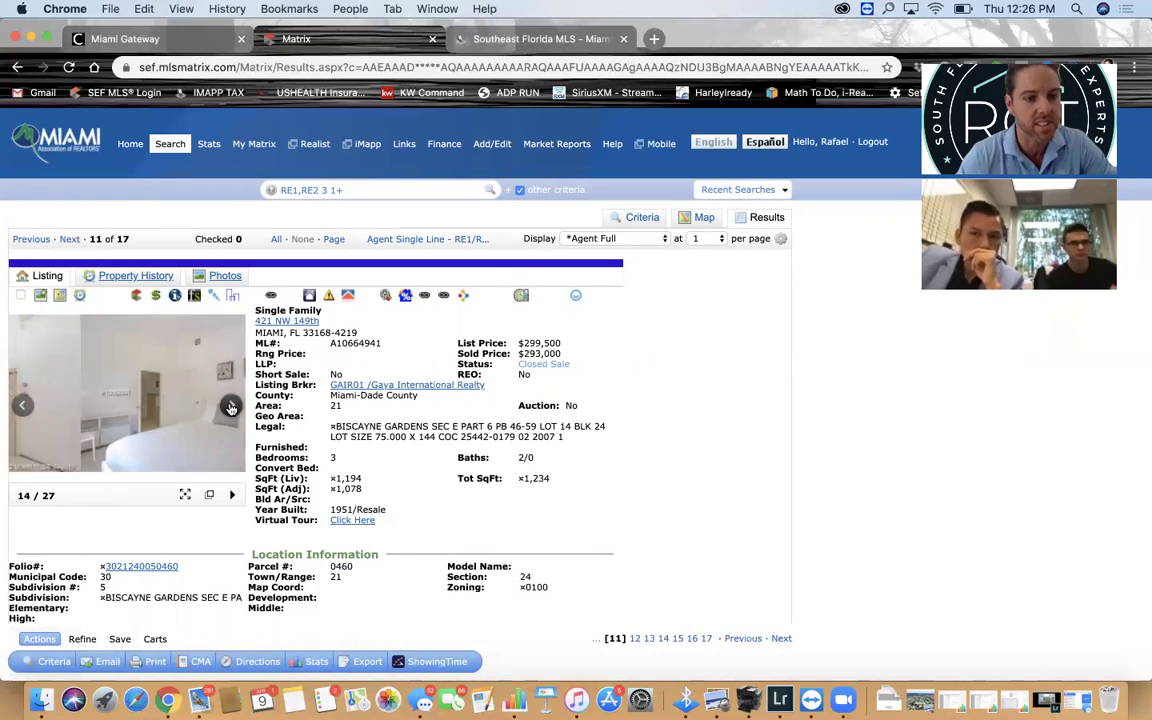
left_click(230, 407)
left_click(230, 407)
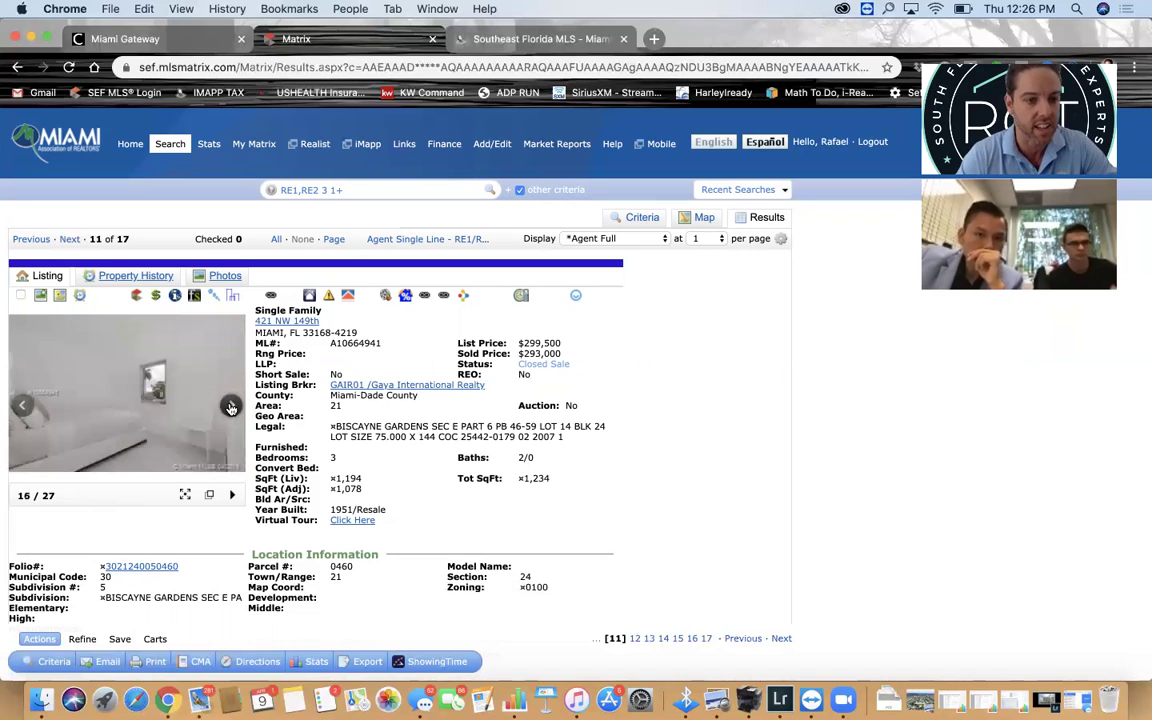
left_click(230, 407)
left_click(230, 407)
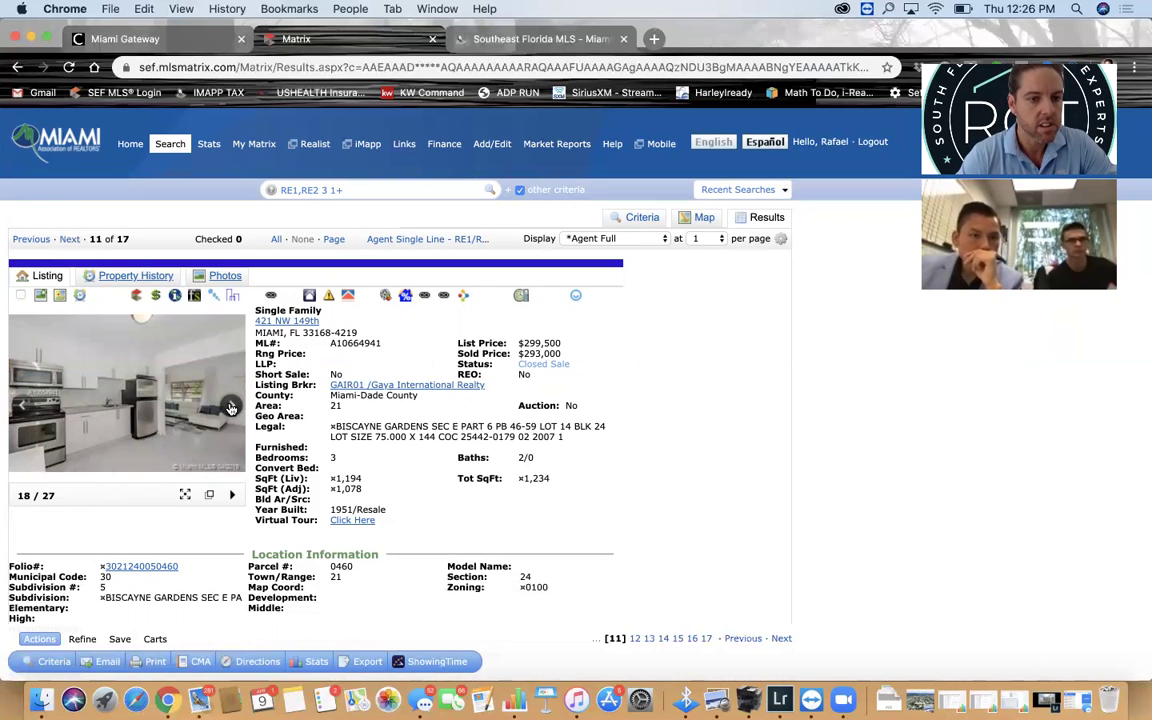
left_click(230, 407)
left_click(230, 407)
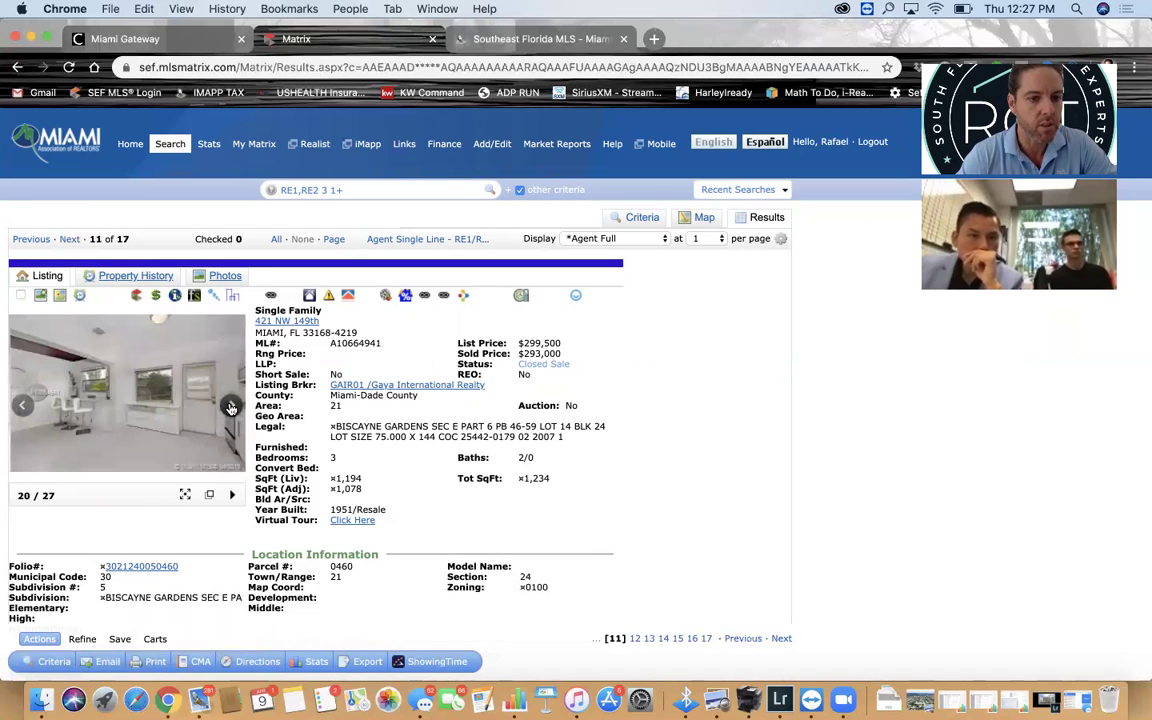
left_click(230, 407)
left_click(230, 407)
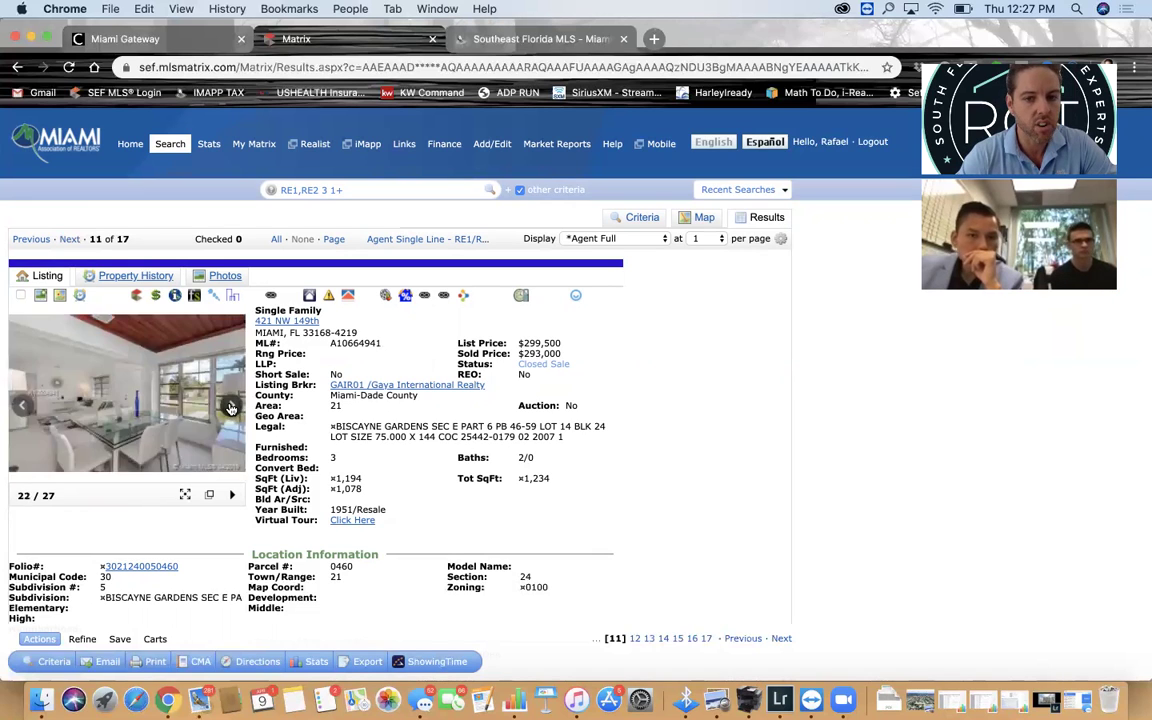
left_click(230, 407)
left_click(230, 407)
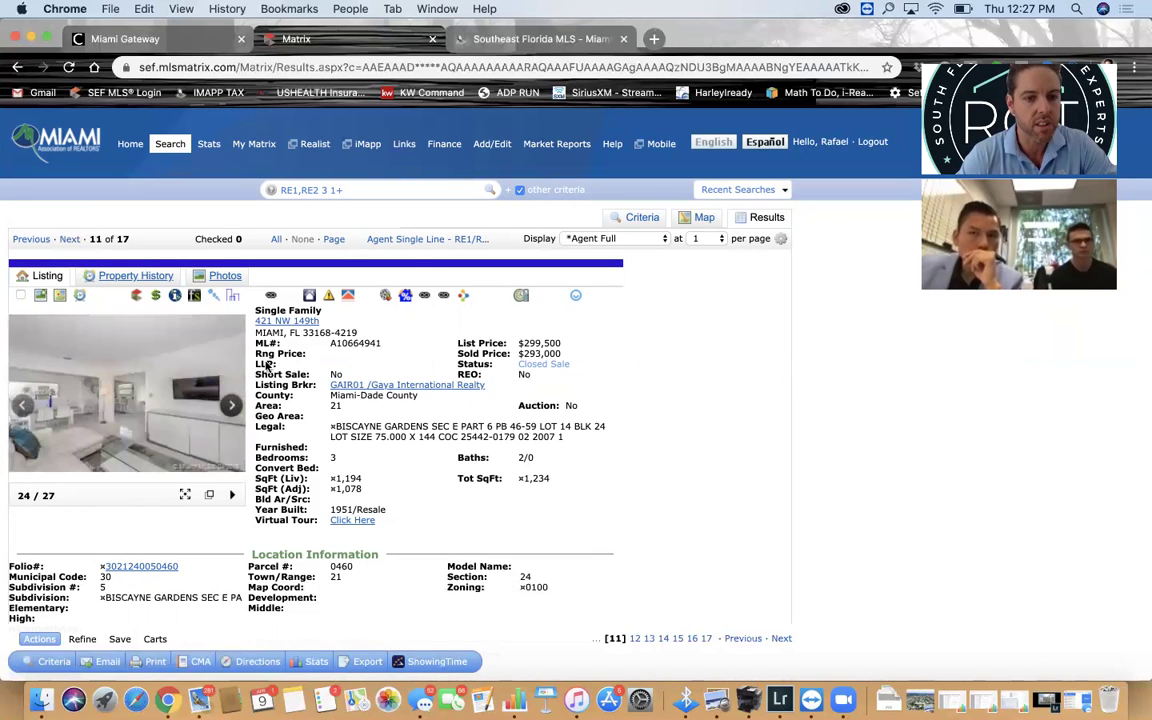
- Show the one-line results table of all 17 comparables again
left_click(415, 239)
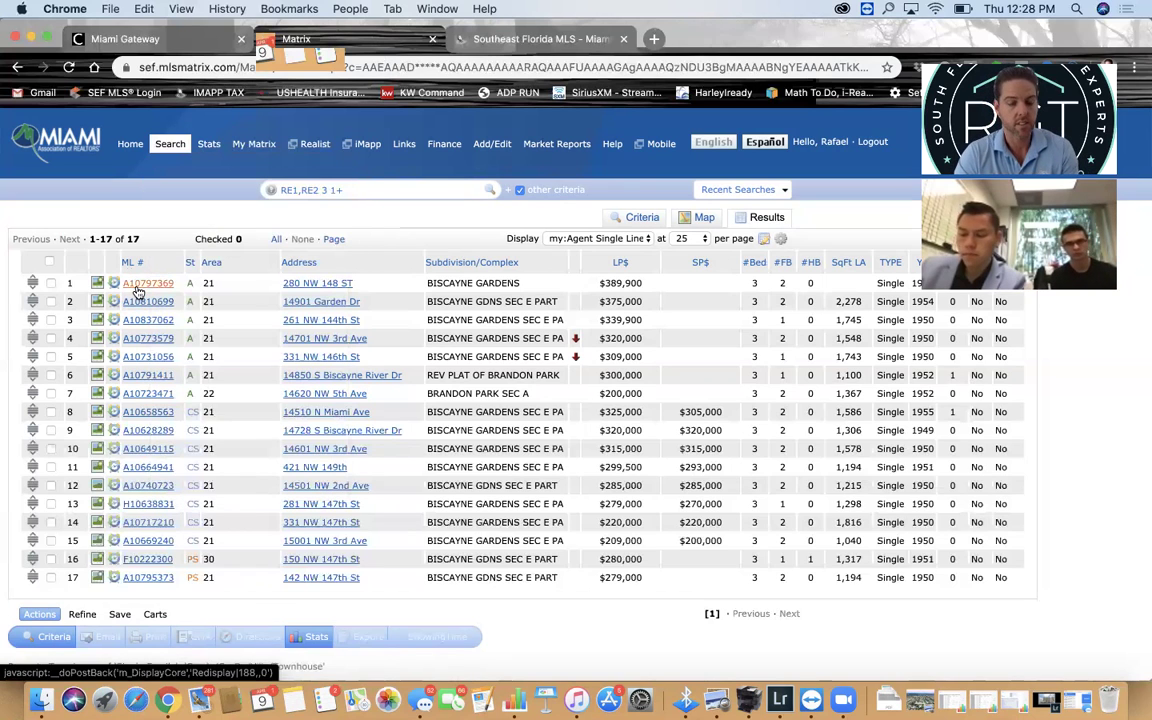
left_click(140, 288)
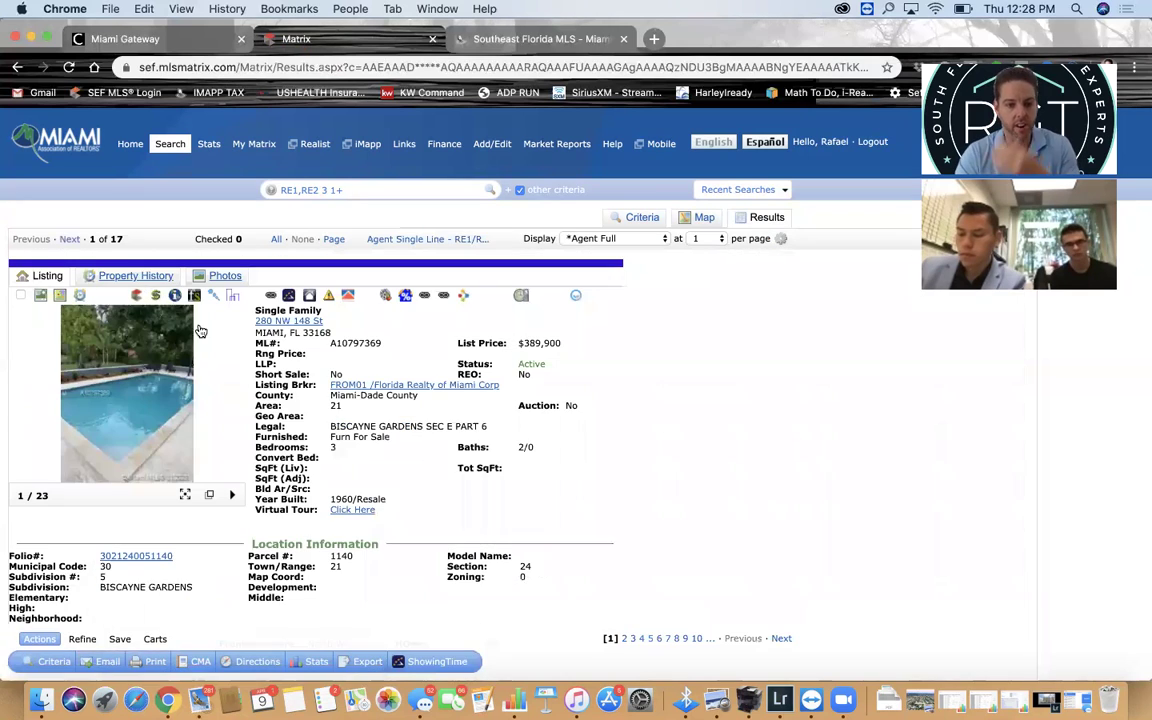
scroll(445, 478, "down", 5)
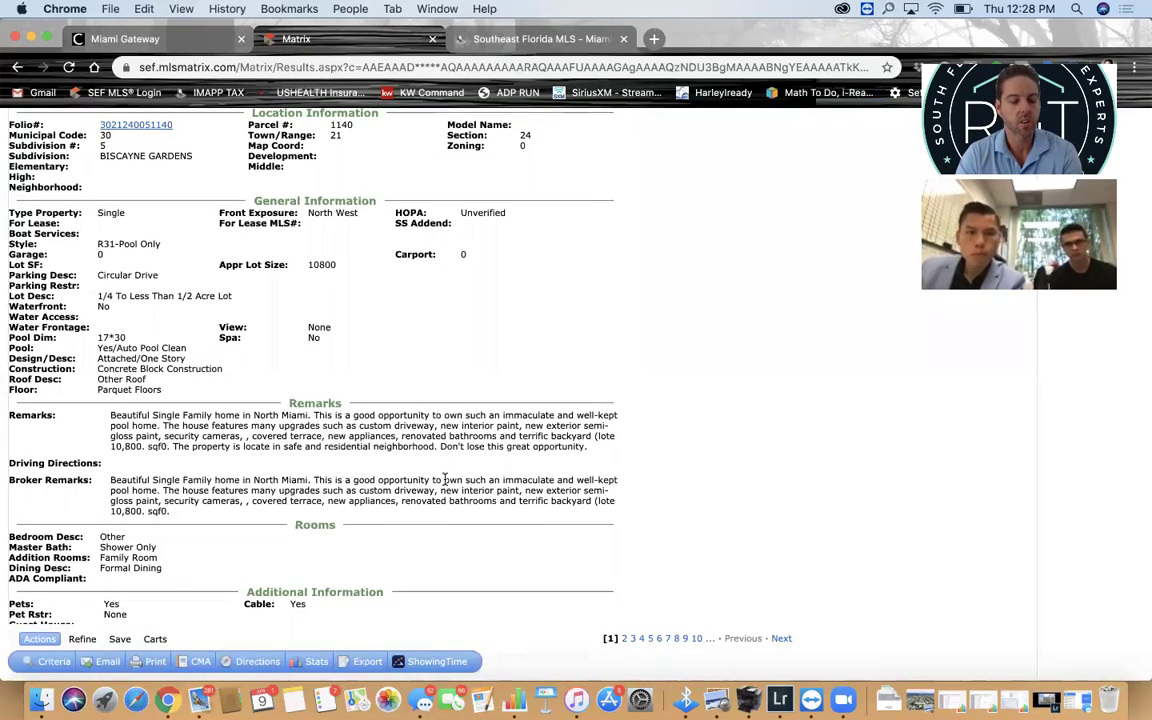
scroll(445, 480, "up", 5)
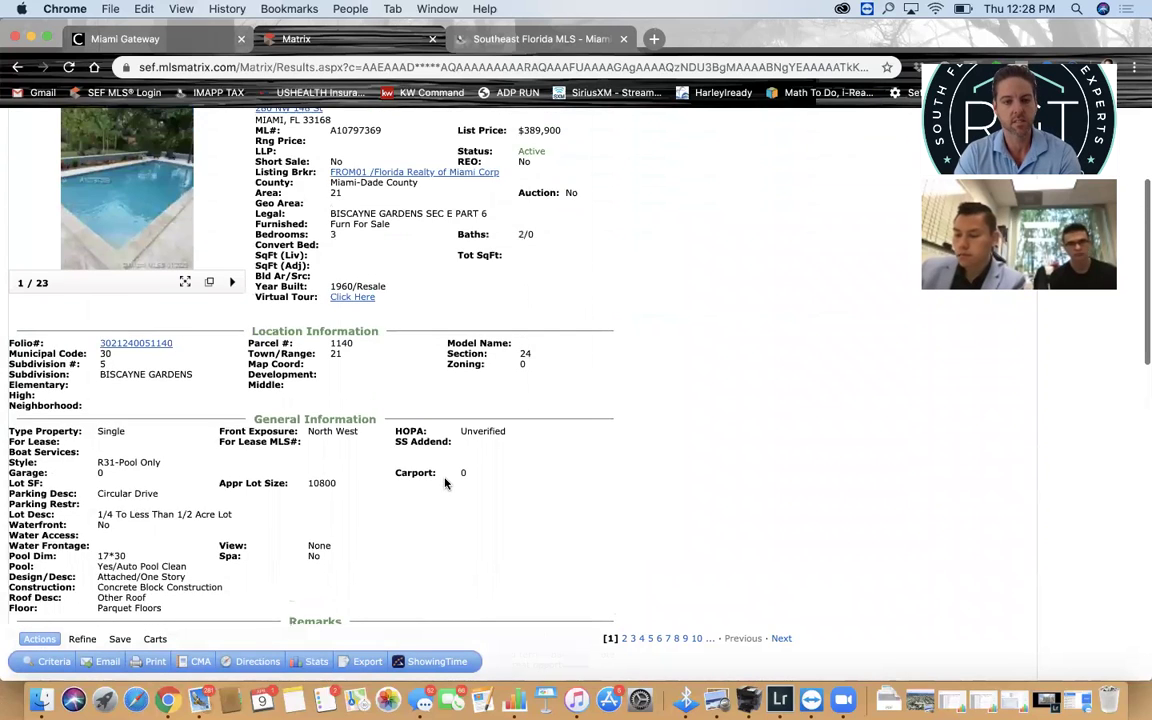
scroll(445, 483, "up", 1)
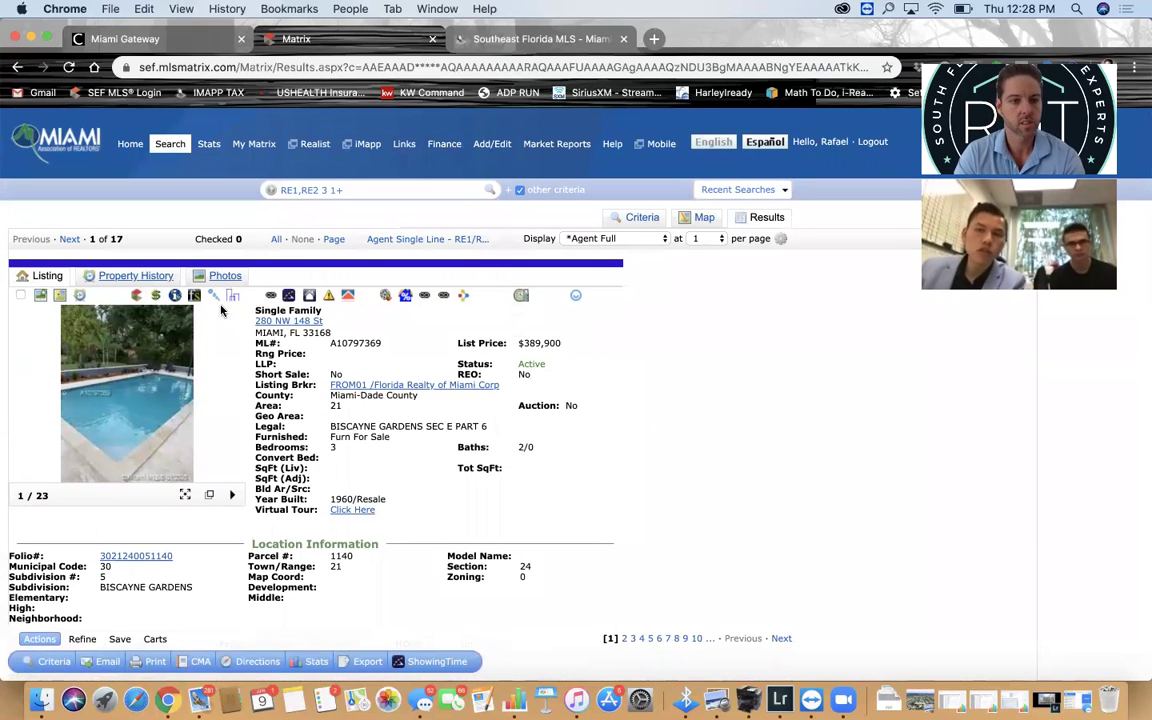
left_click(78, 297)
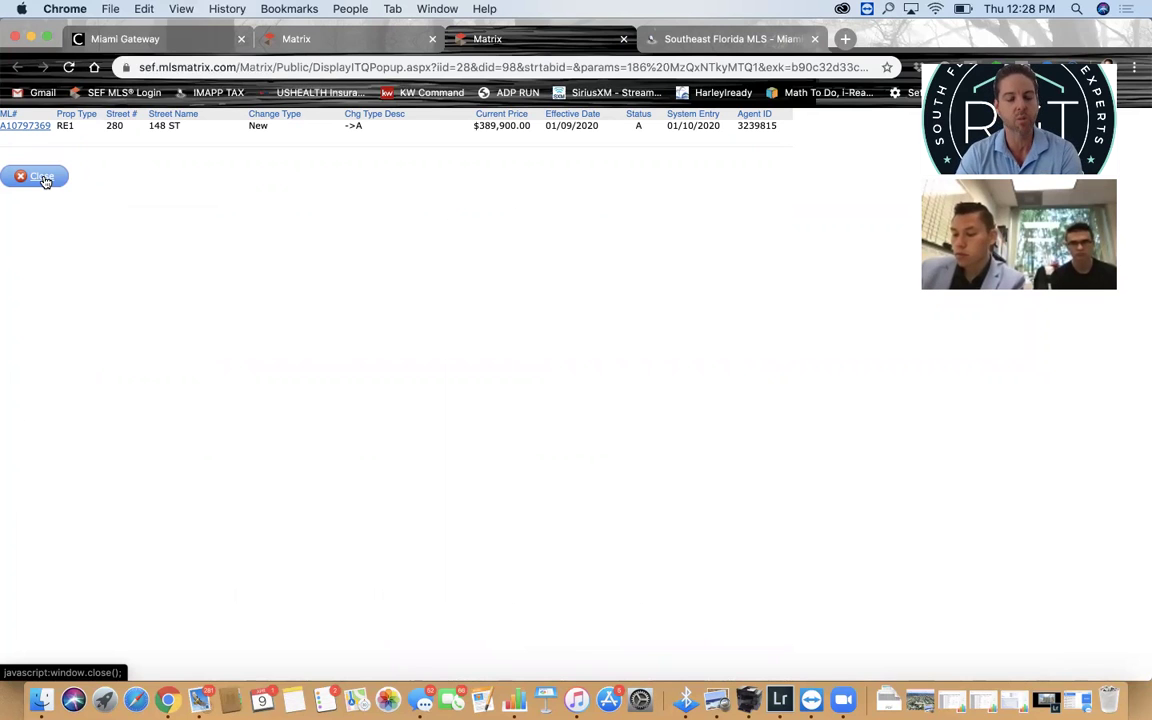
- Close the change history with its $389,900 New entry, reopen it, then close it again
left_click(40, 177)
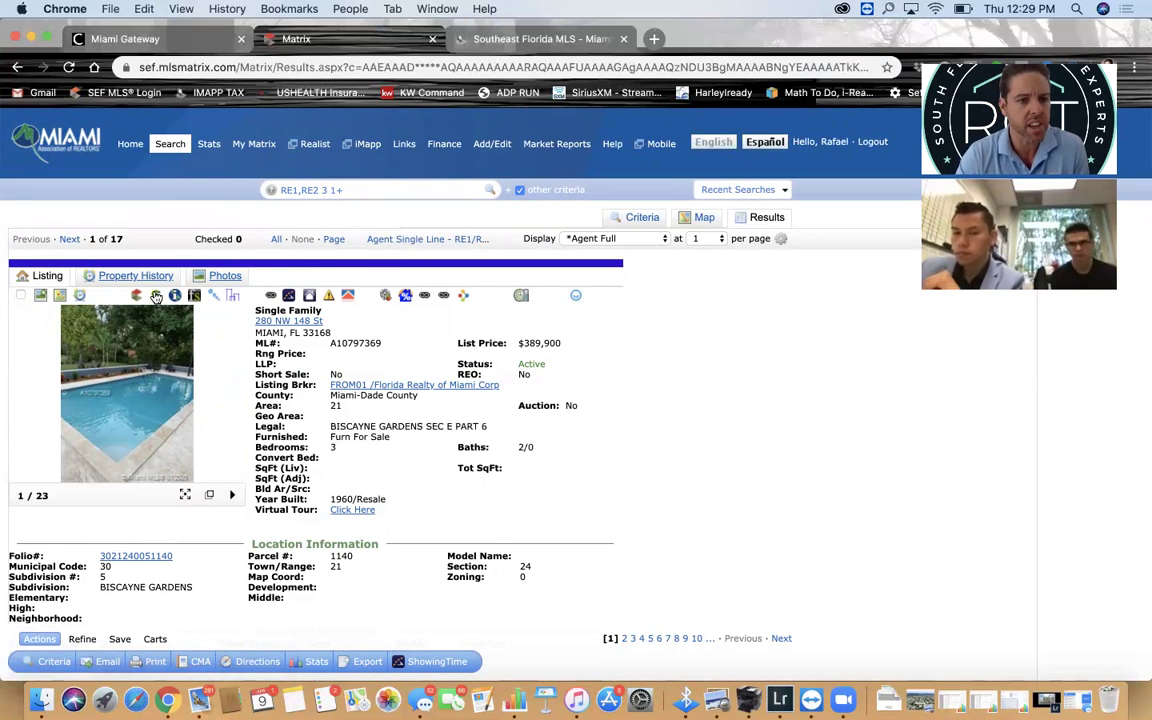
left_click(79, 297)
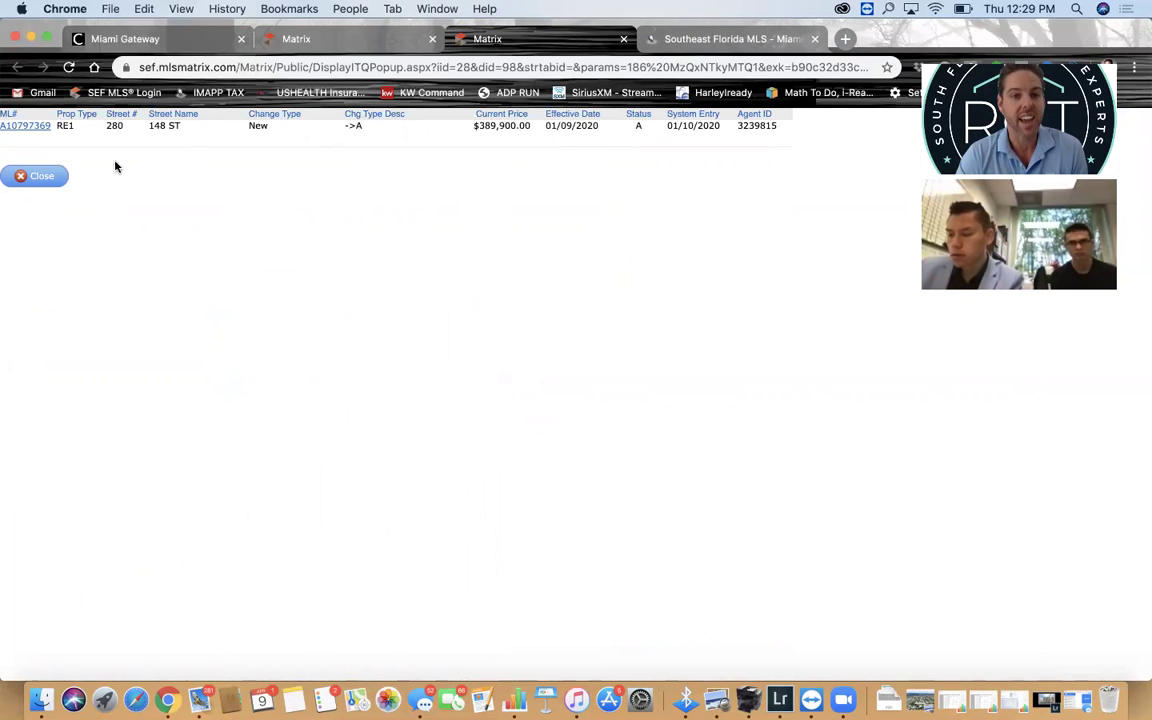
left_click(40, 176)
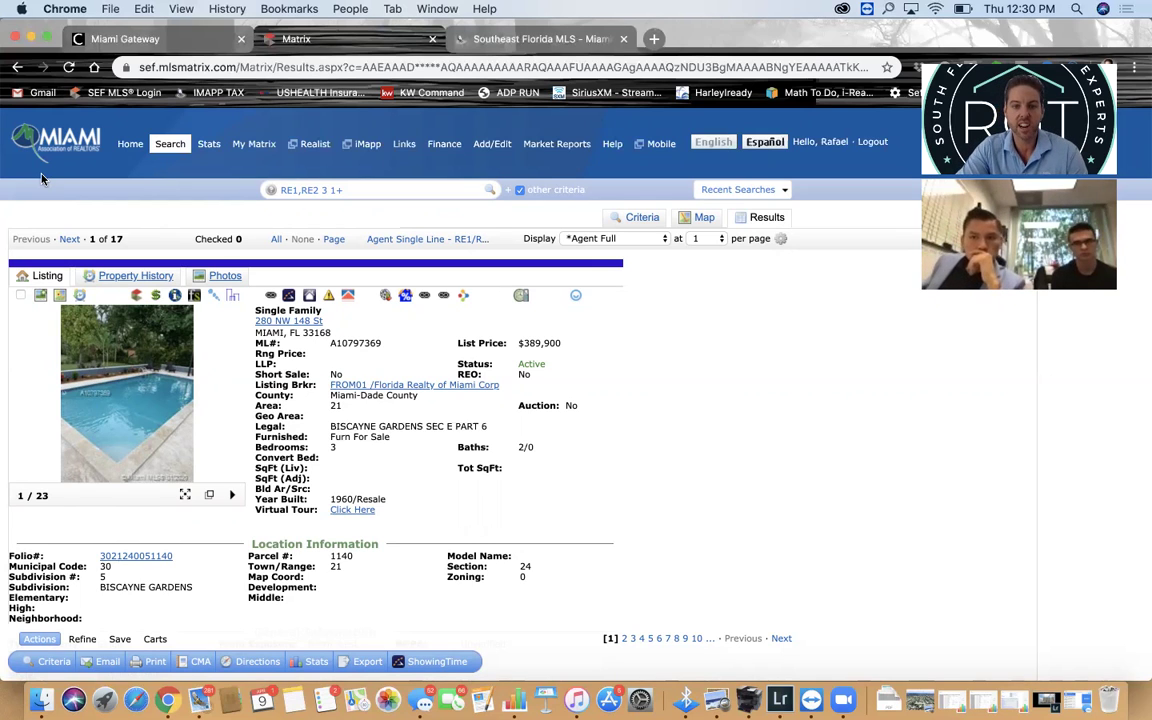
left_click(389, 240)
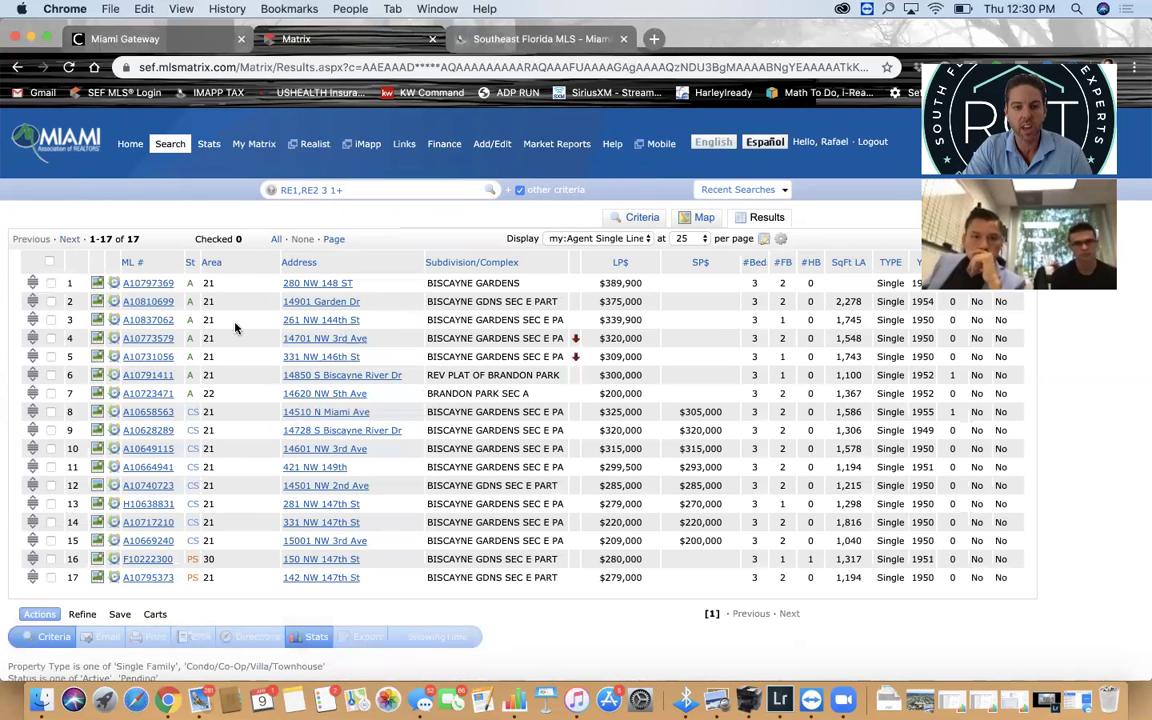
left_click(149, 306)
left_click(237, 409)
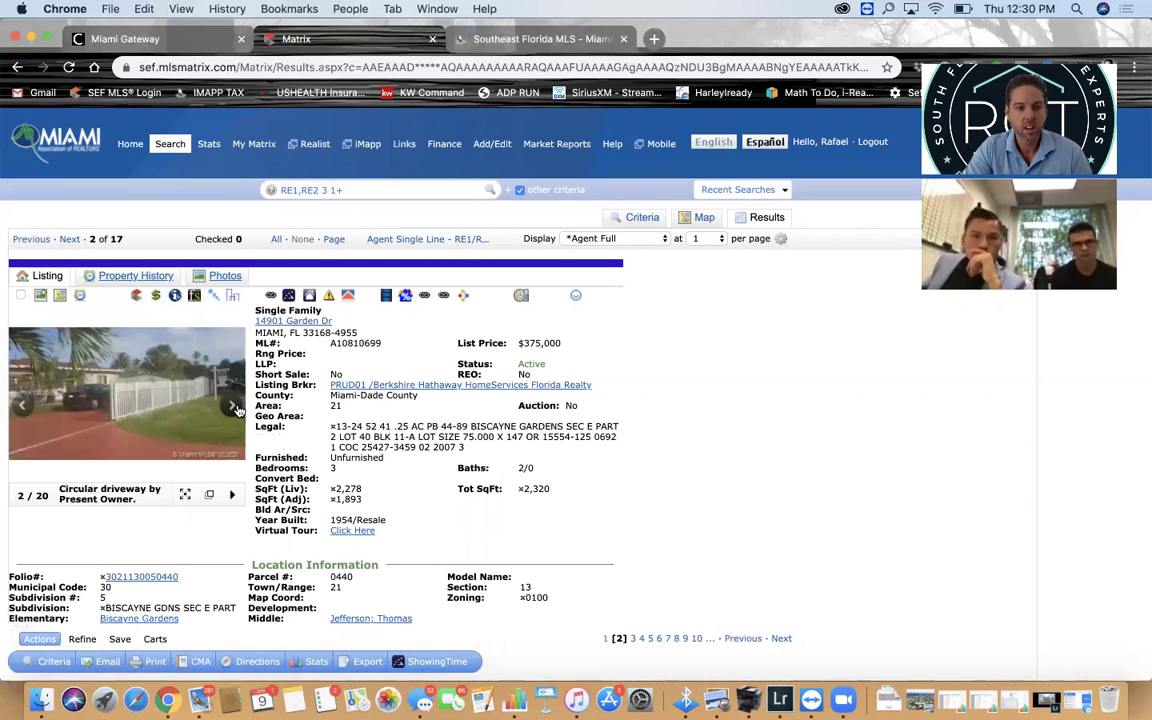
left_click(237, 409)
left_click(237, 409)
left_click(237, 409)
left_click(237, 409)
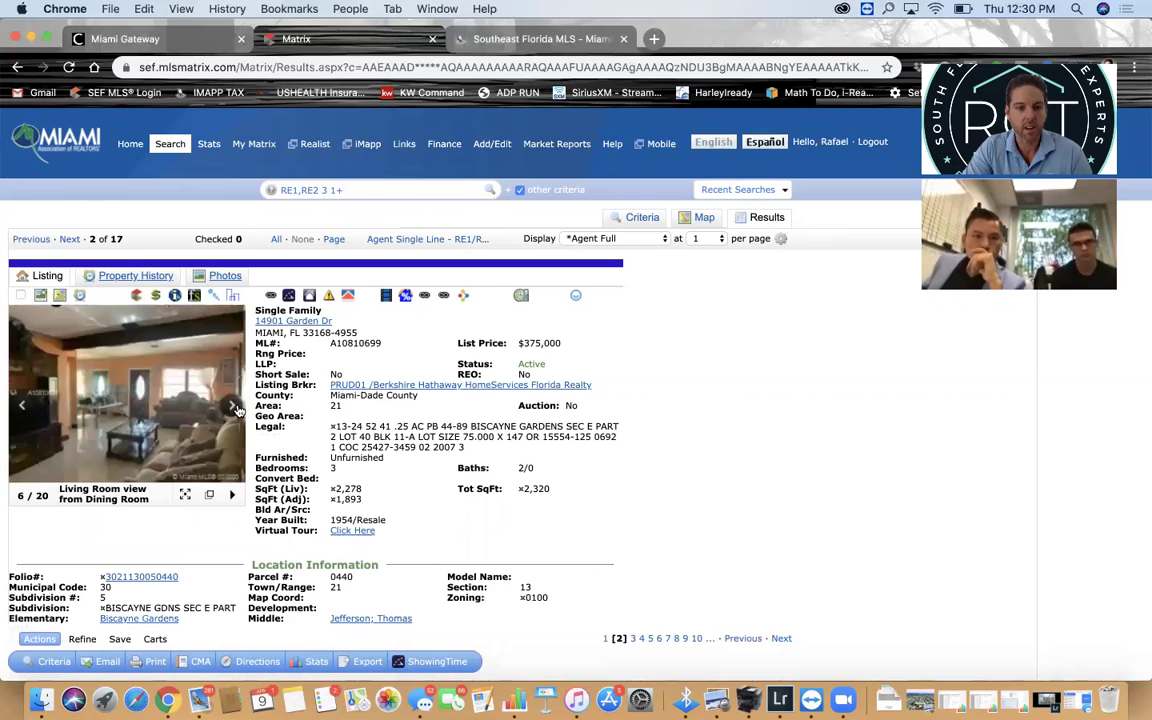
left_click(237, 409)
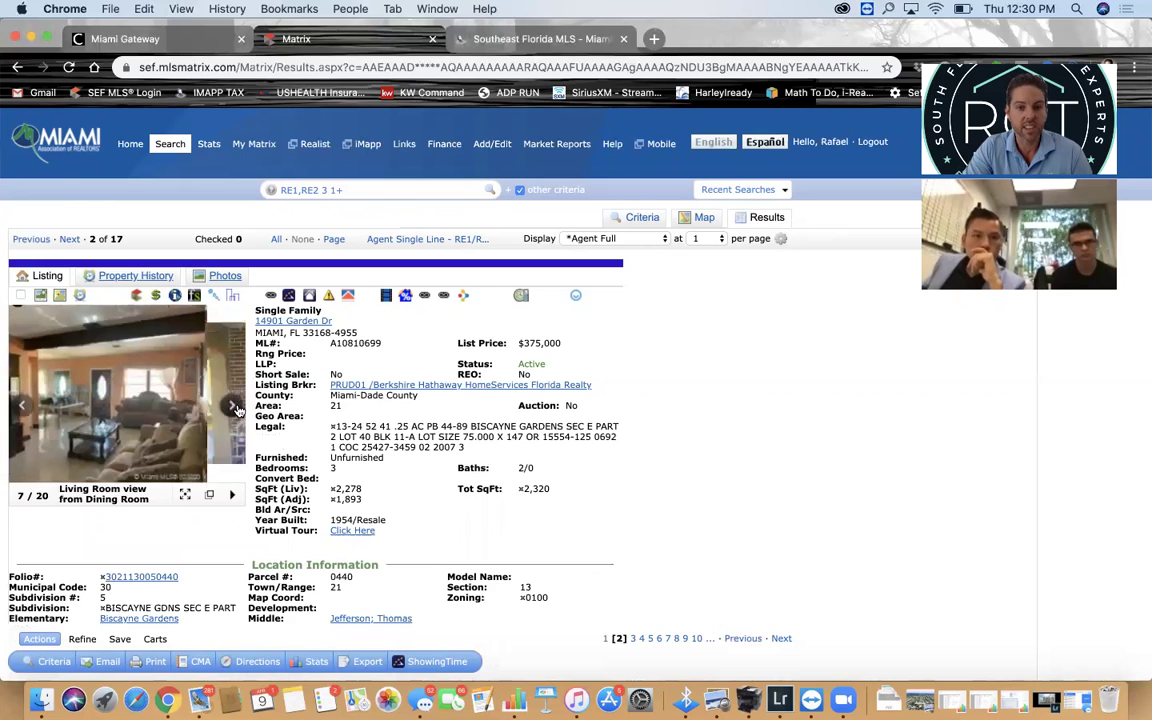
left_click(69, 240)
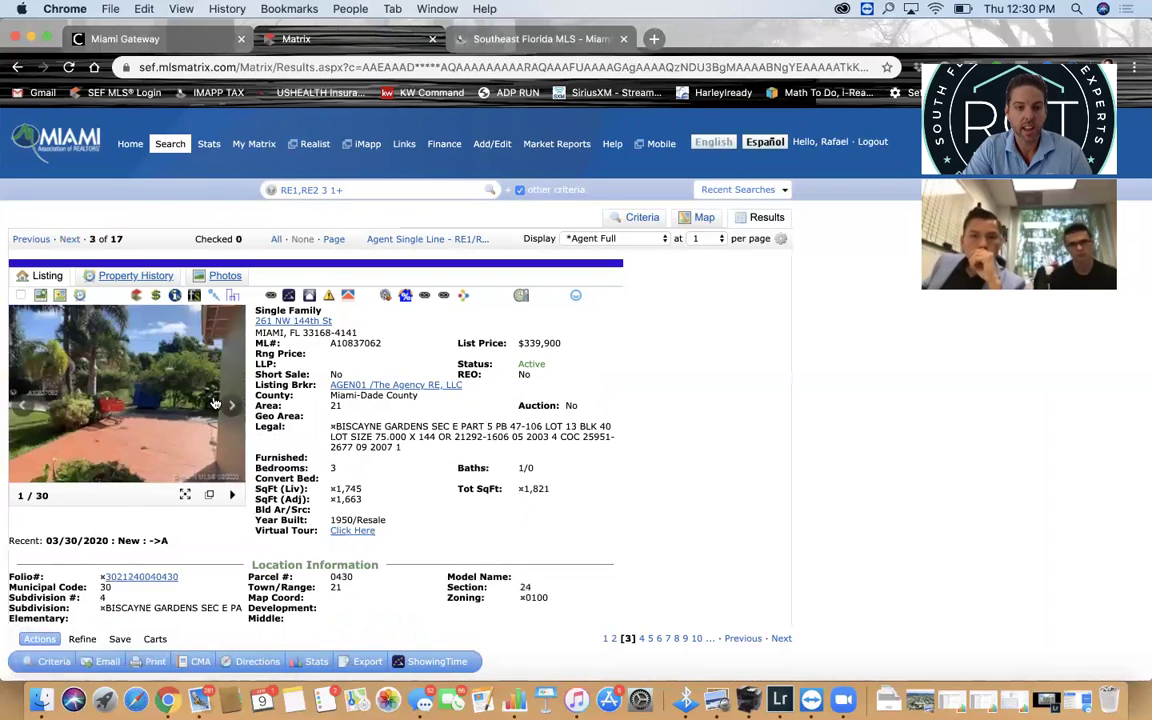
left_click(233, 407)
left_click(235, 410)
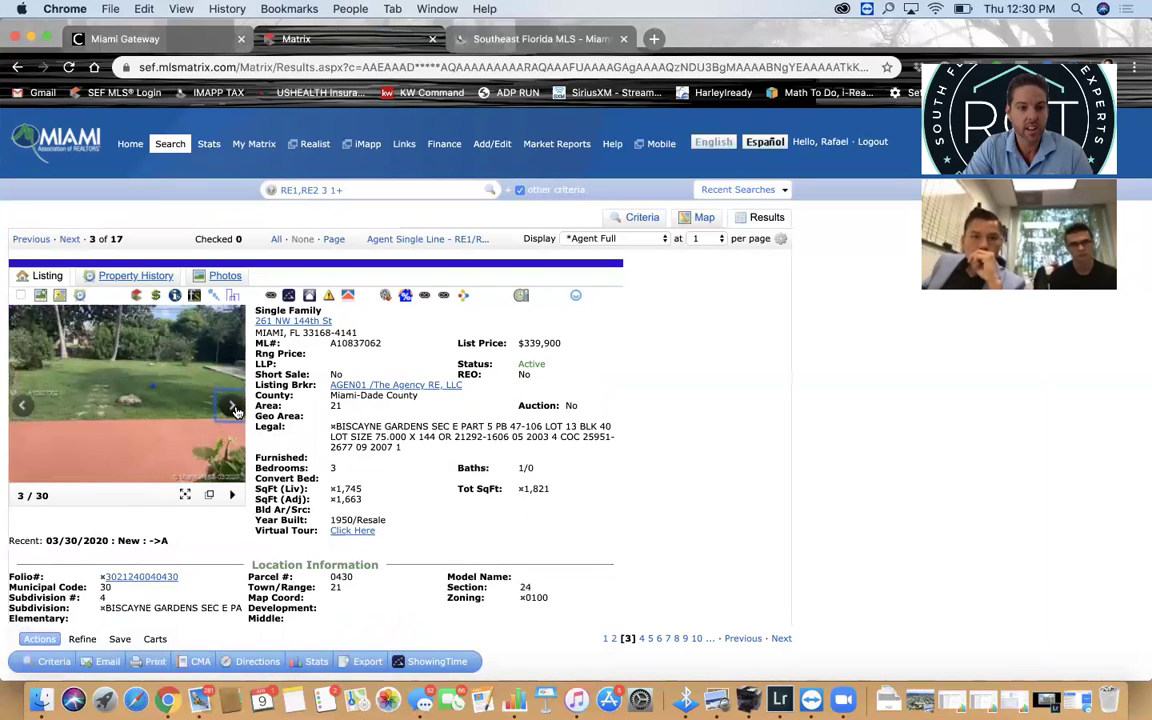
left_click(235, 410)
left_click(235, 410)
left_click(235, 410)
left_click(235, 410)
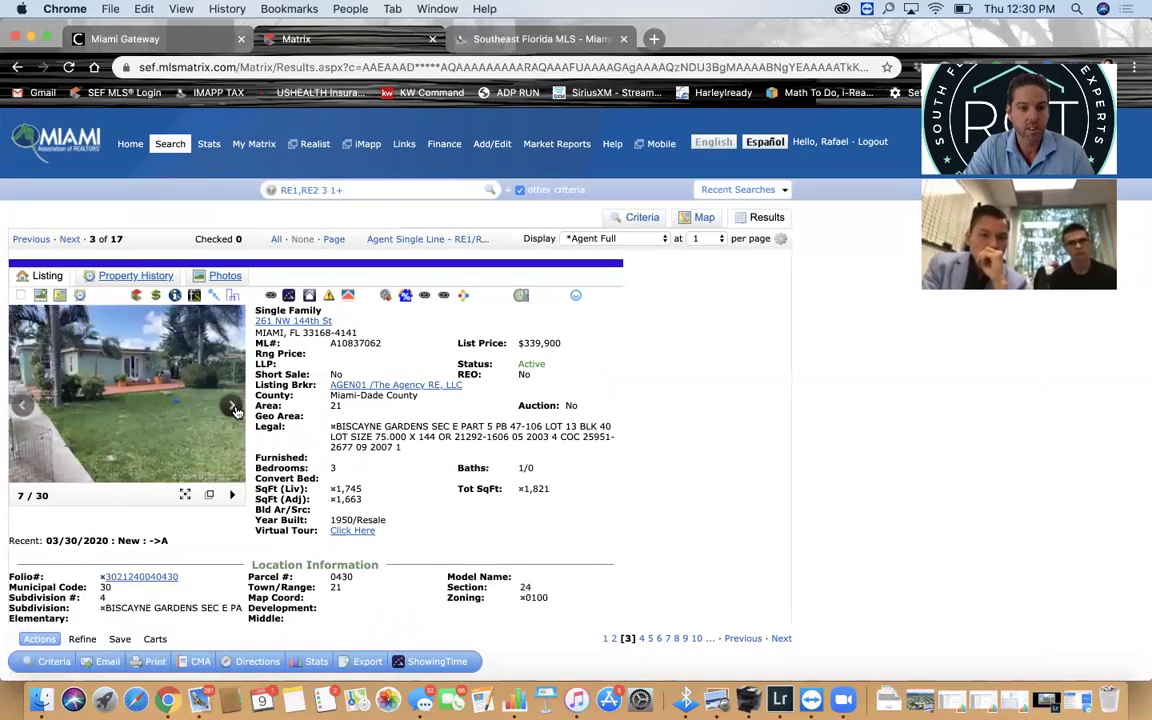
left_click(235, 410)
left_click(235, 410)
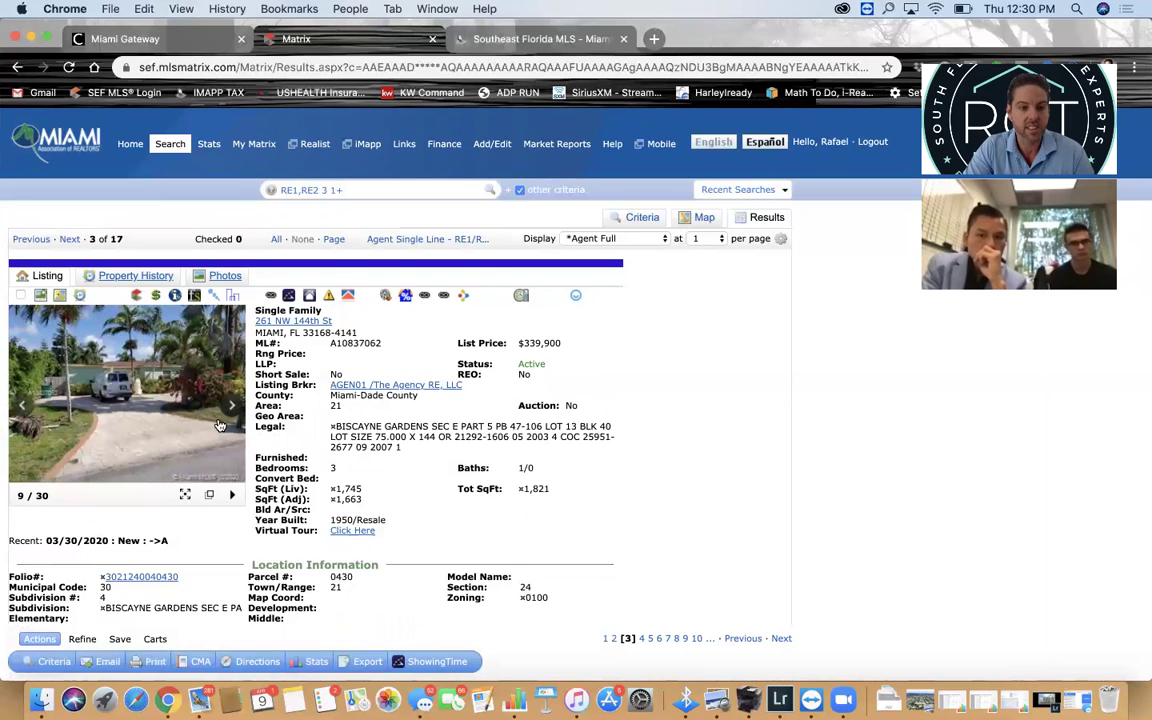
left_click(240, 405)
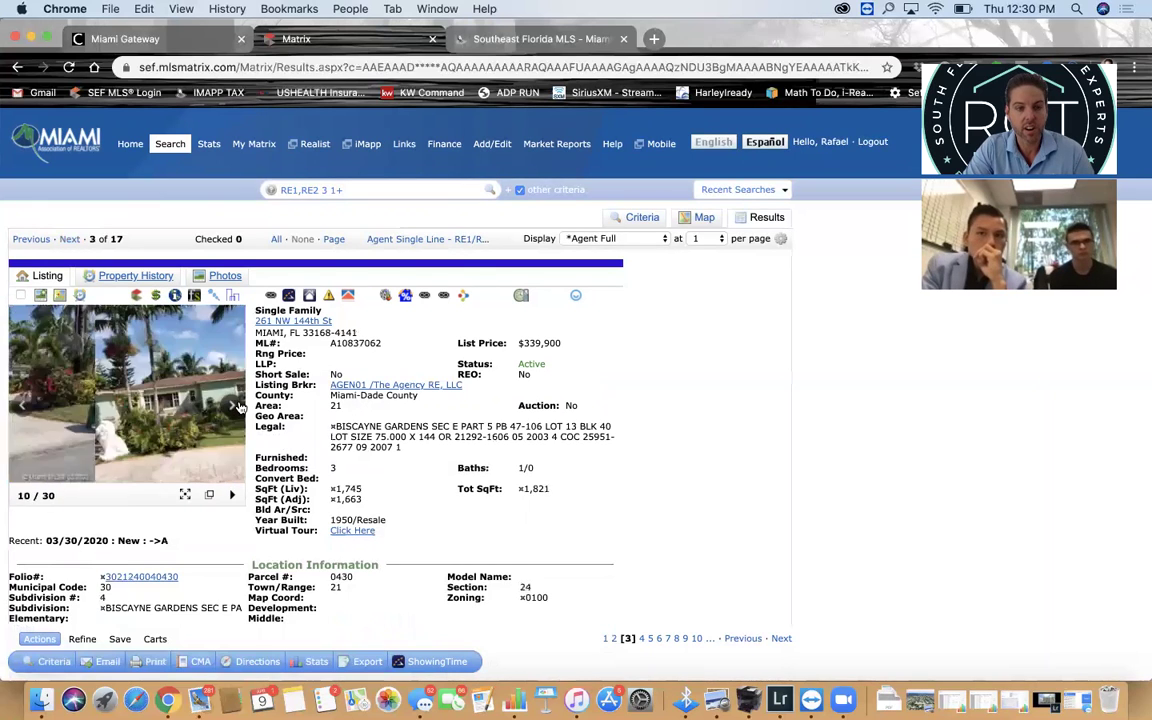
left_click(240, 405)
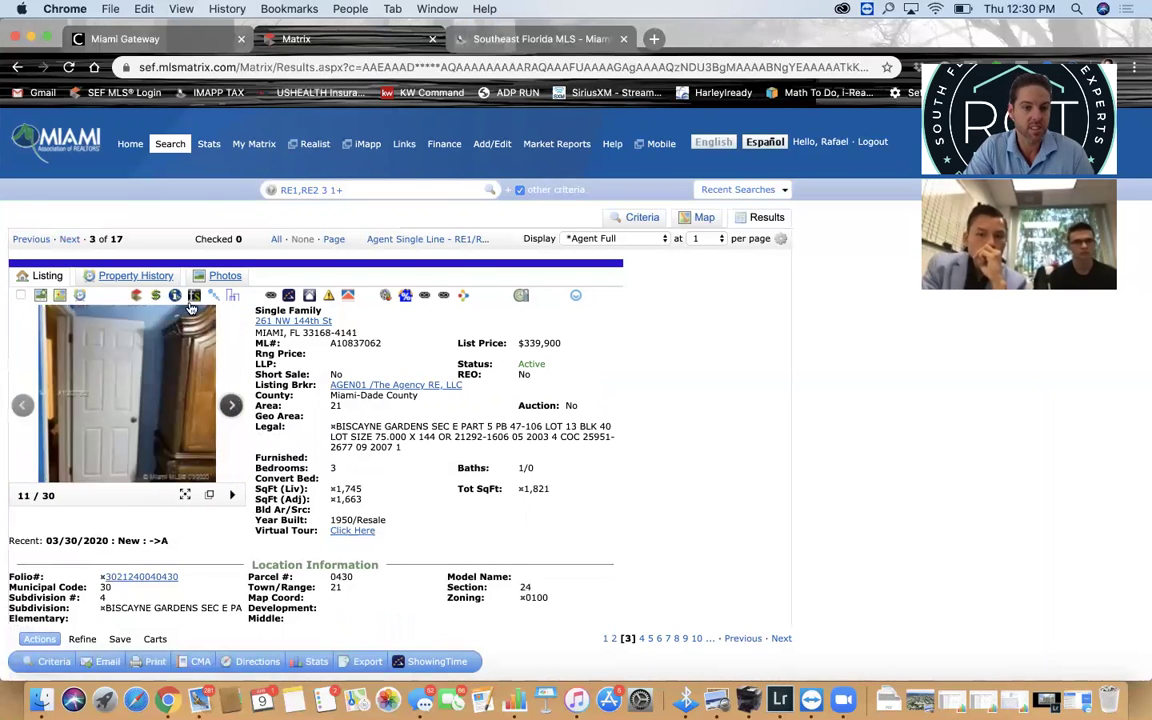
- Move to the 14701 NW 3rd Ave listing and page through its photos
left_click(69, 239)
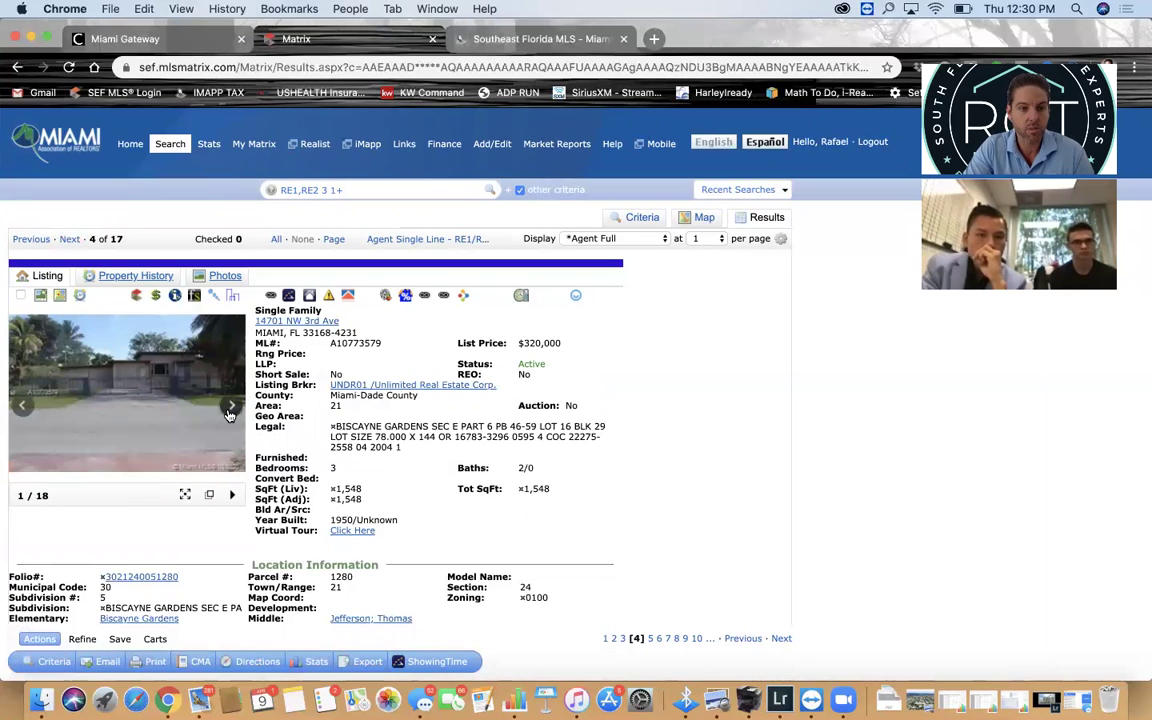
left_click(230, 410)
left_click(230, 410)
left_click(230, 410)
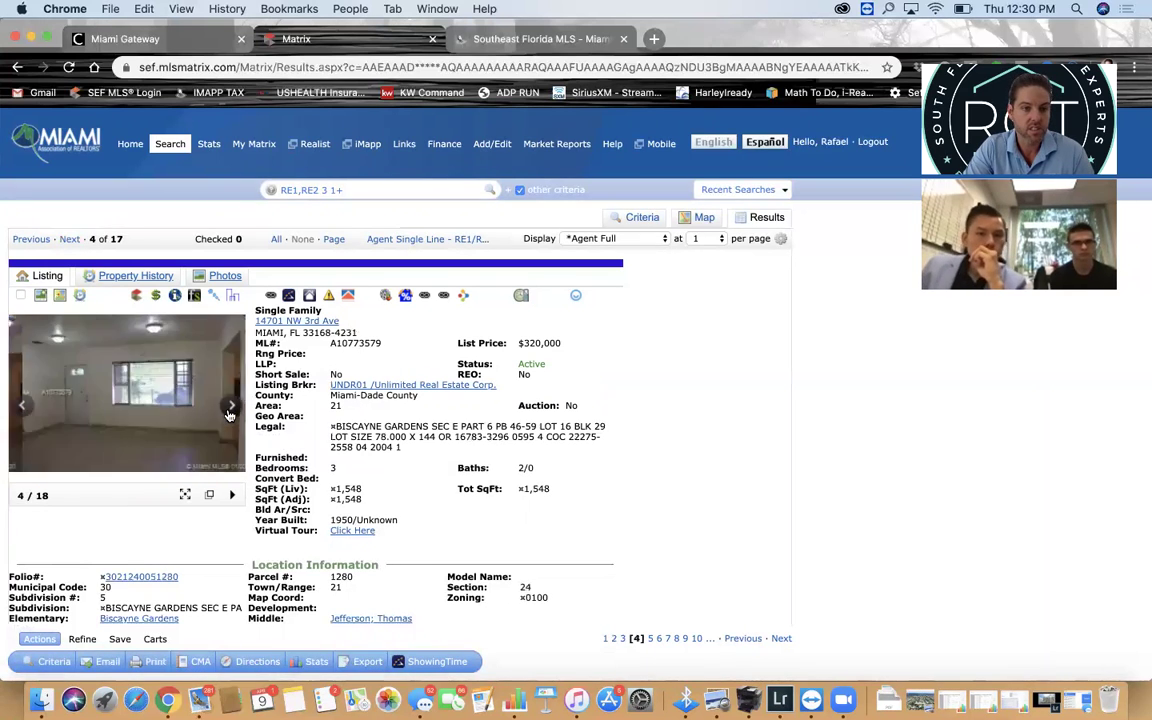
left_click(230, 410)
left_click(230, 410)
left_click(230, 410)
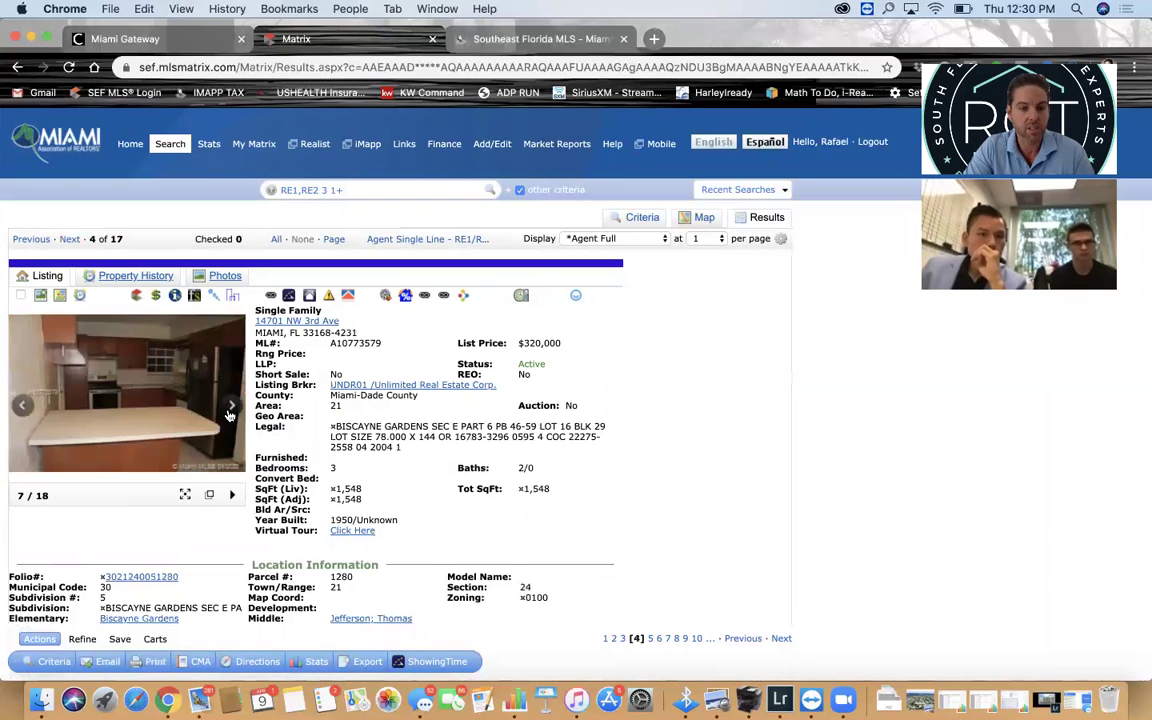
left_click(230, 410)
left_click(230, 410)
left_click(230, 410)
left_click(230, 410)
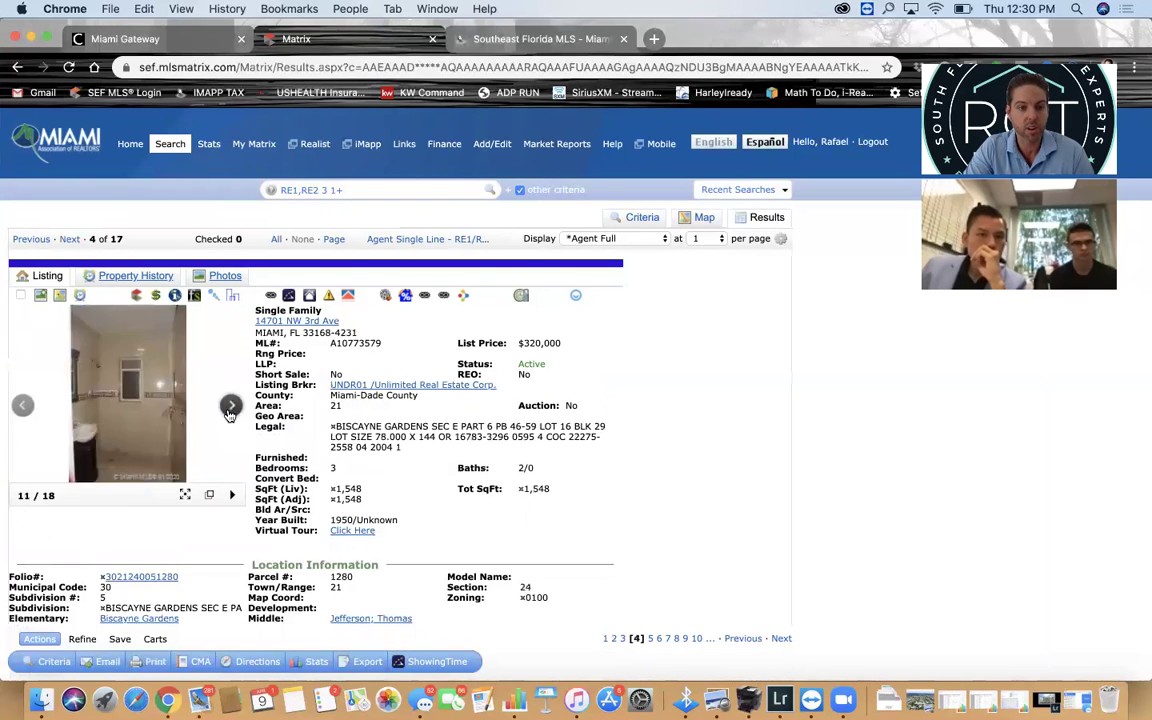
left_click(230, 410)
left_click(230, 410)
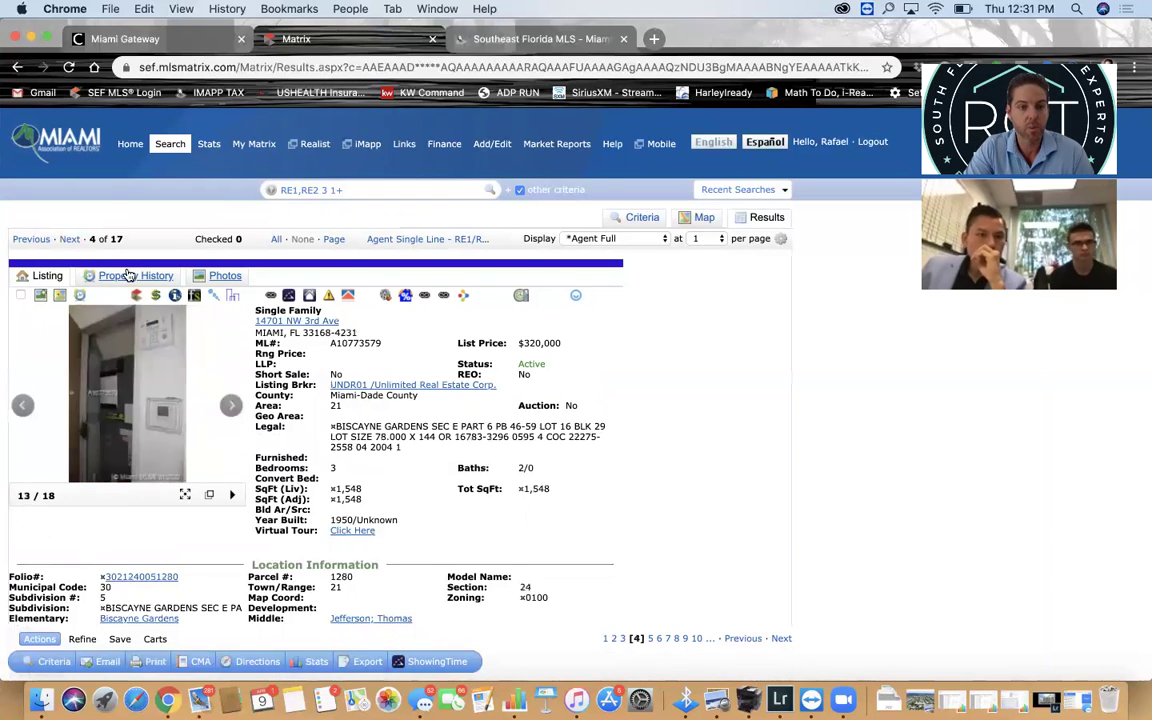
left_click(71, 243)
left_click(238, 408)
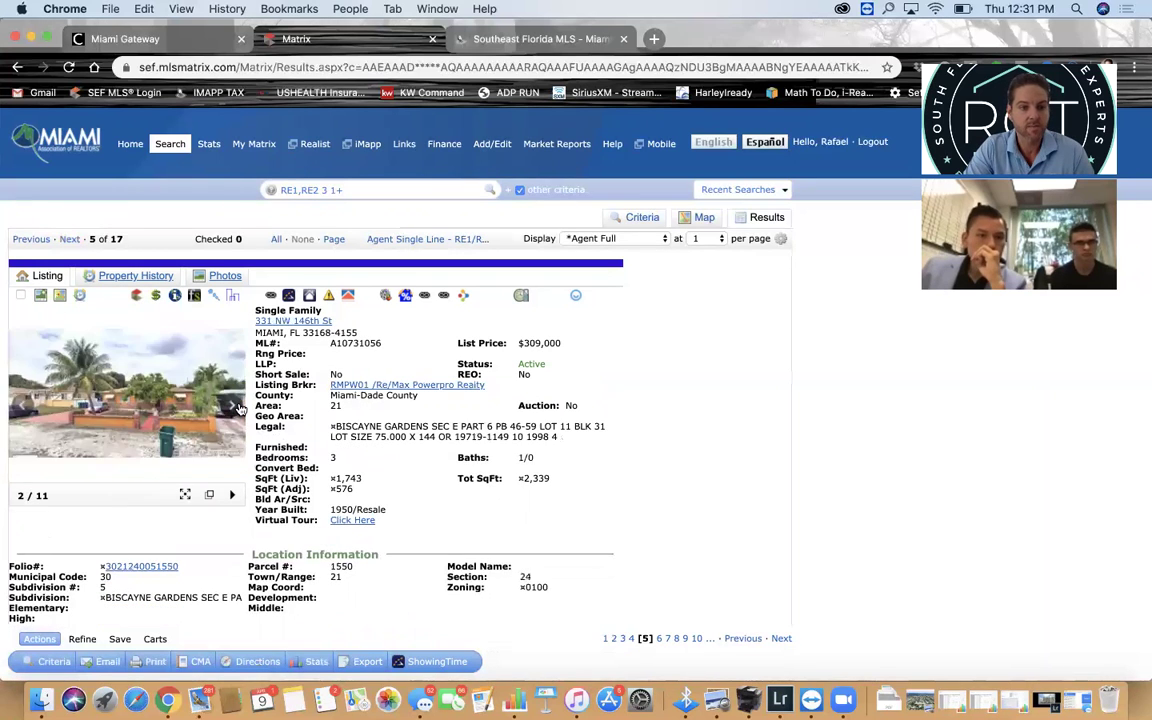
left_click(238, 408)
left_click(238, 408)
left_click(238, 408)
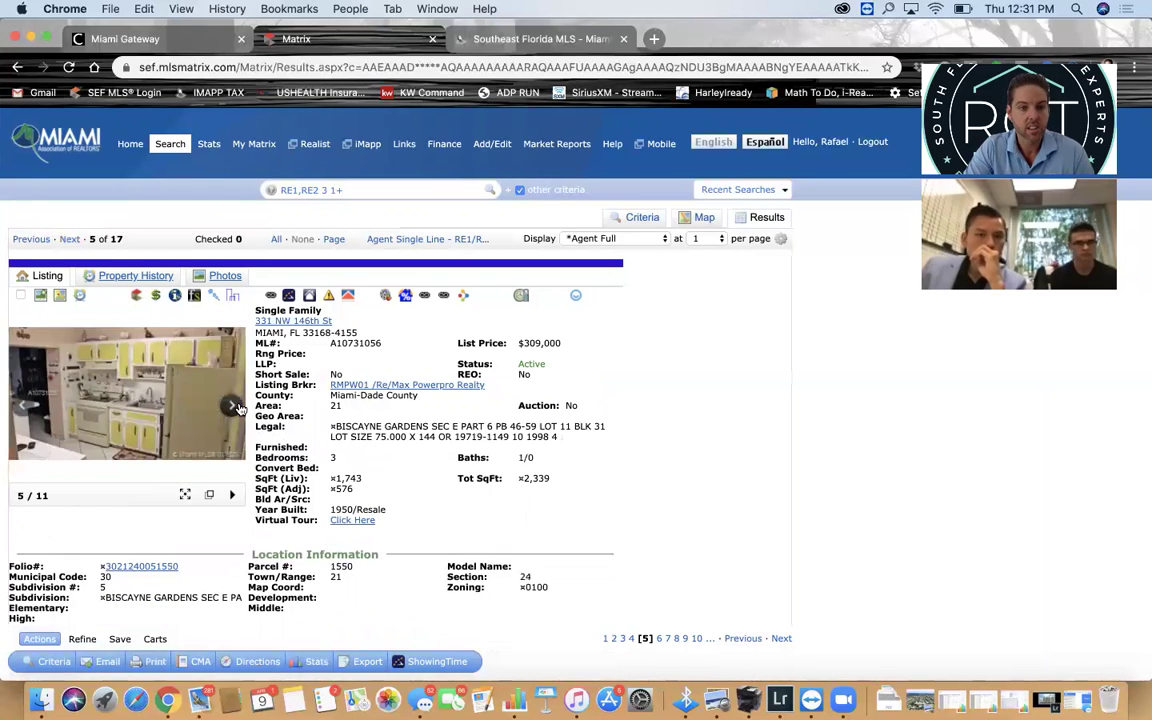
left_click(238, 408)
left_click(238, 408)
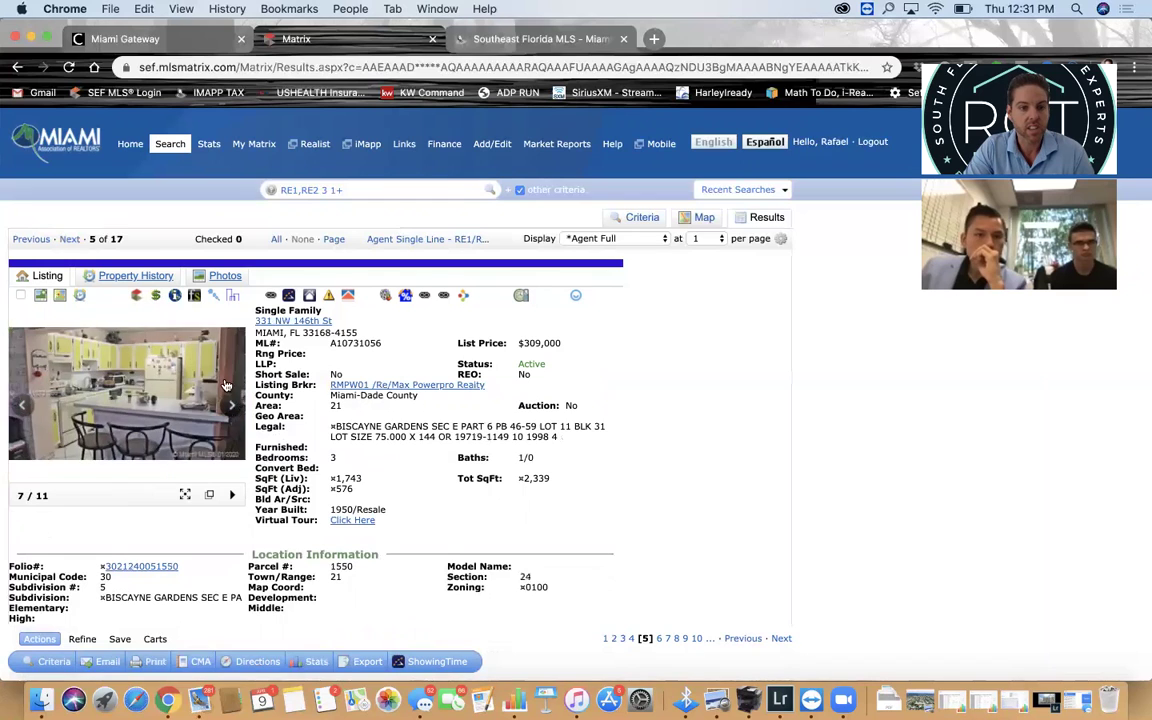
- Move to the 14850 S Biscayne River Dr listing and page through its photos
left_click(69, 241)
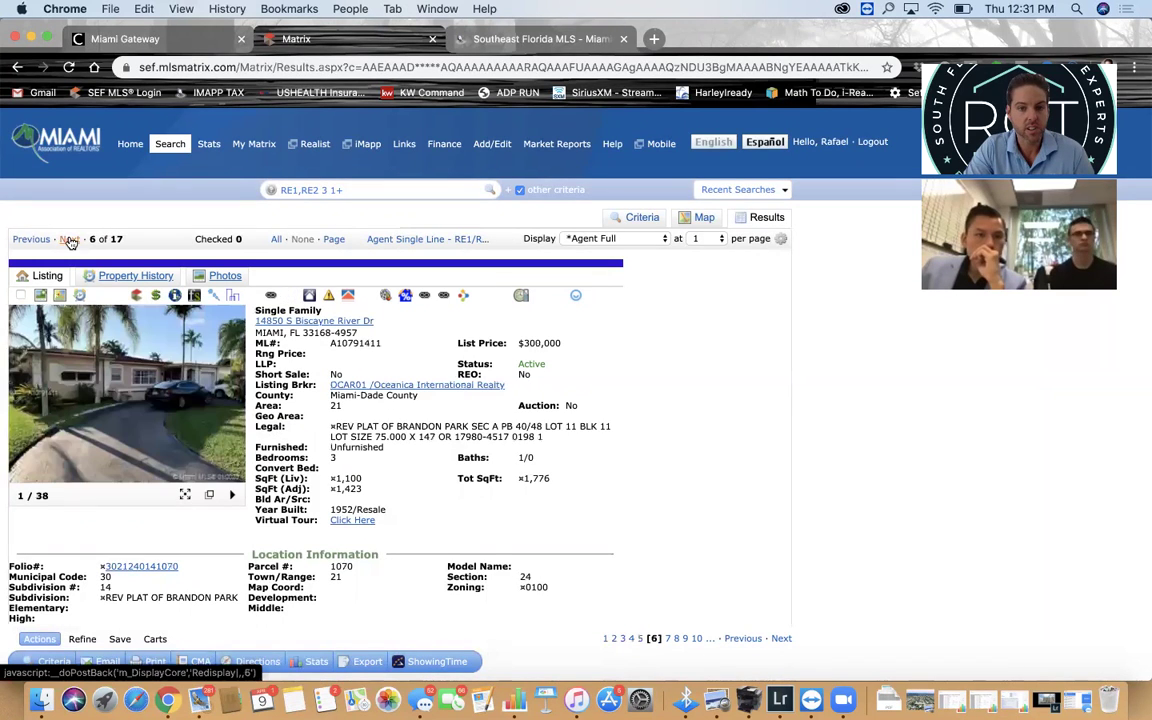
left_click(233, 408)
left_click(233, 408)
left_click(233, 408)
left_click(233, 408)
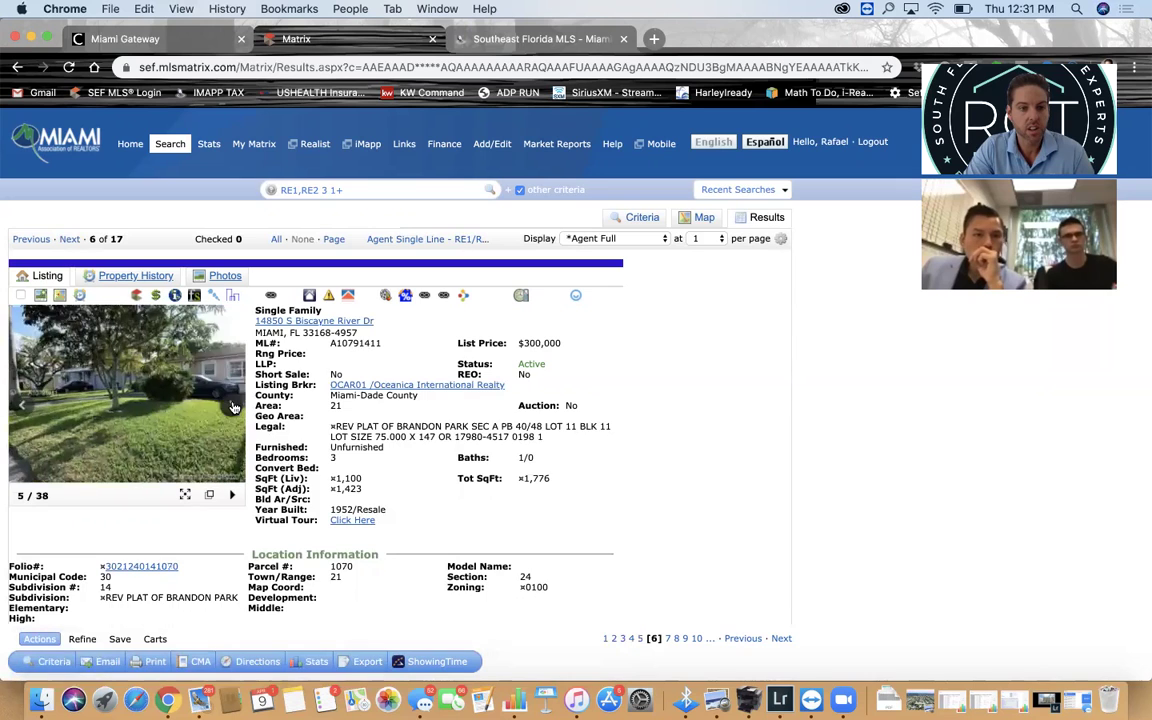
left_click(233, 408)
left_click(233, 408)
left_click(233, 408)
left_click(233, 408)
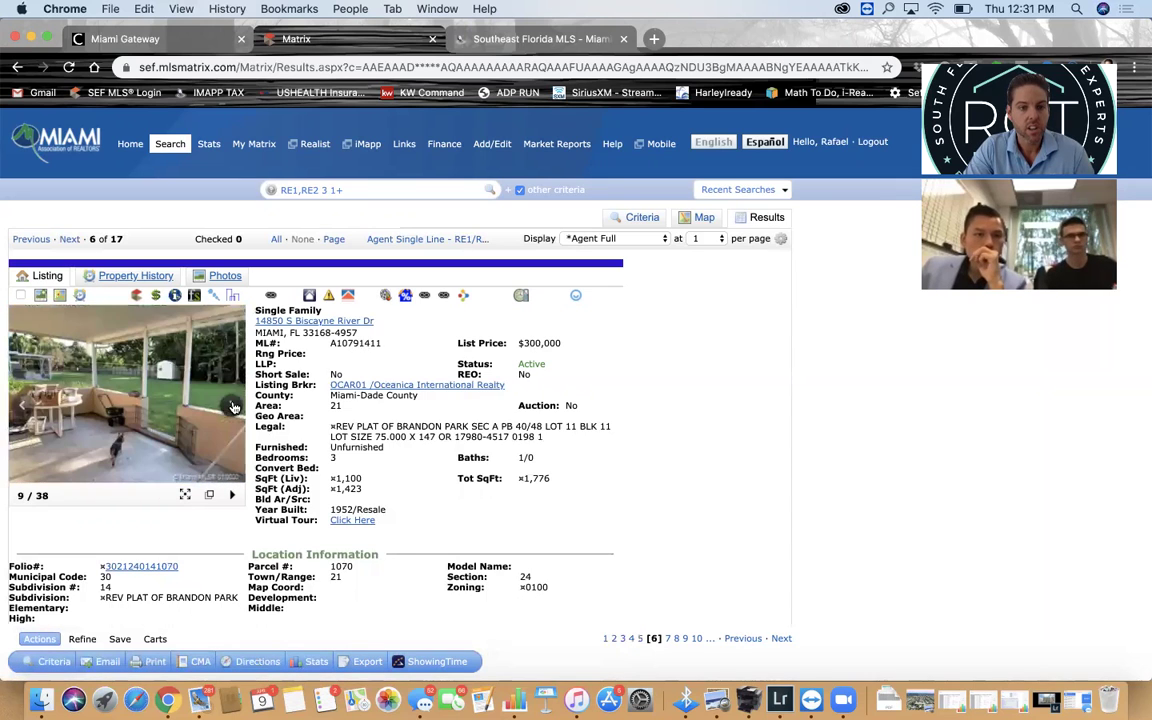
left_click(69, 239)
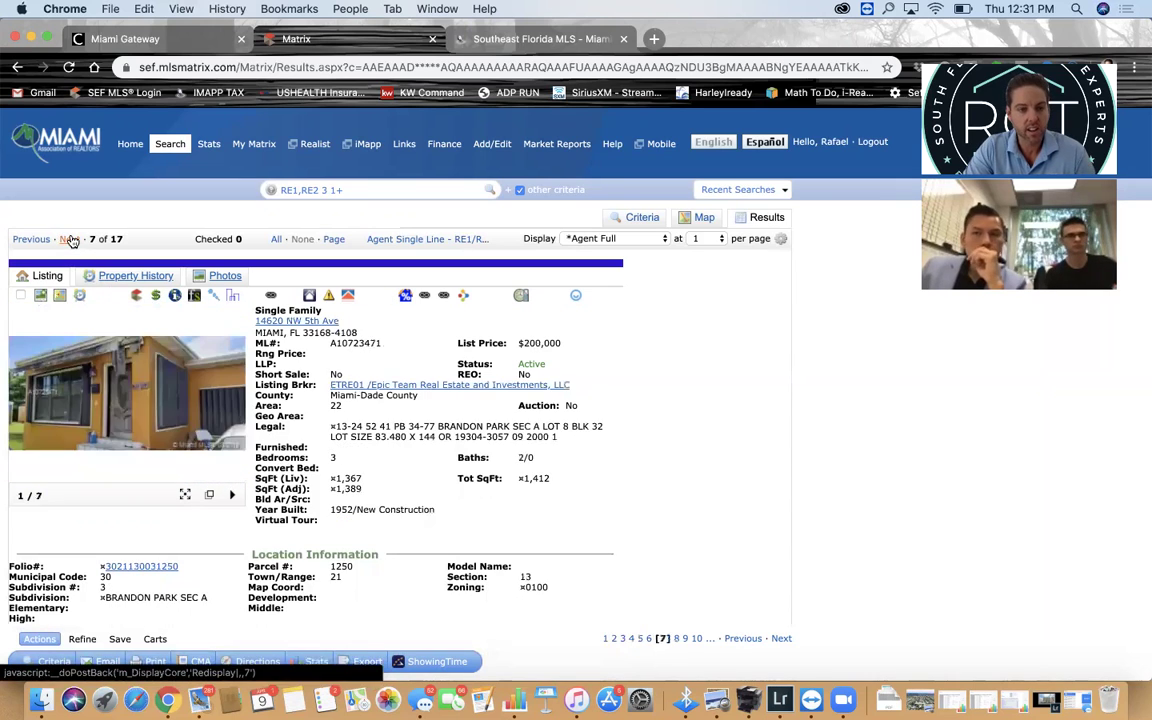
left_click(230, 408)
left_click(230, 408)
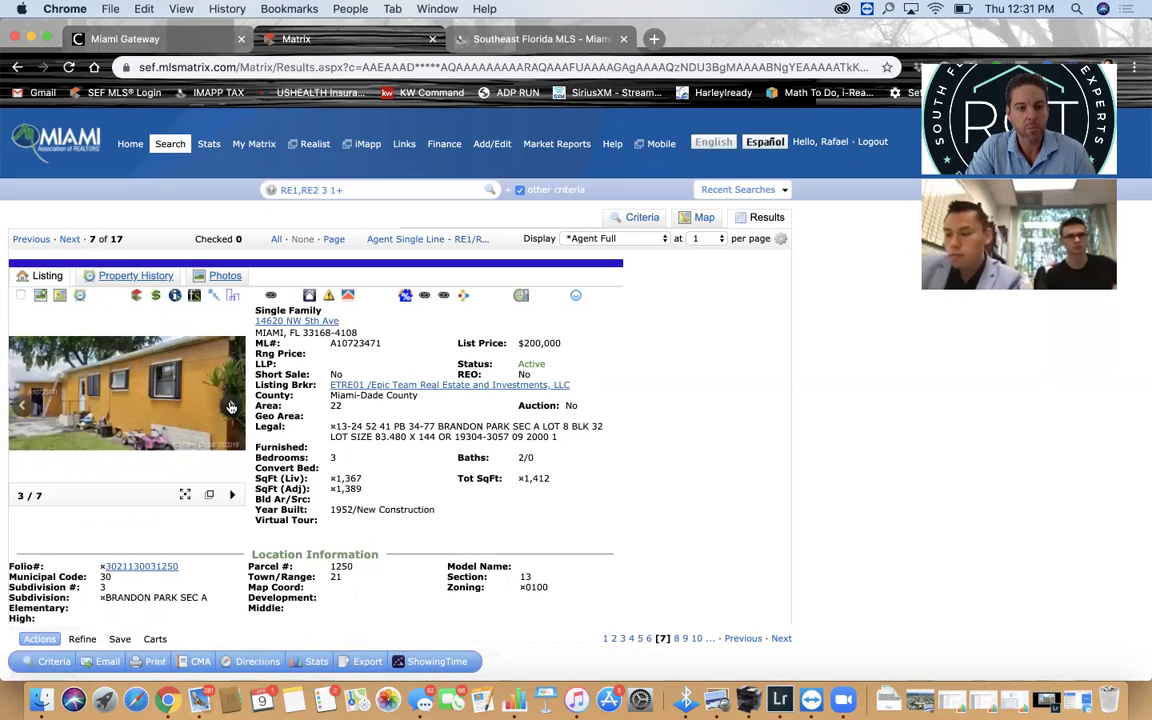
left_click(230, 408)
left_click(230, 408)
left_click(230, 408)
left_click(230, 408)
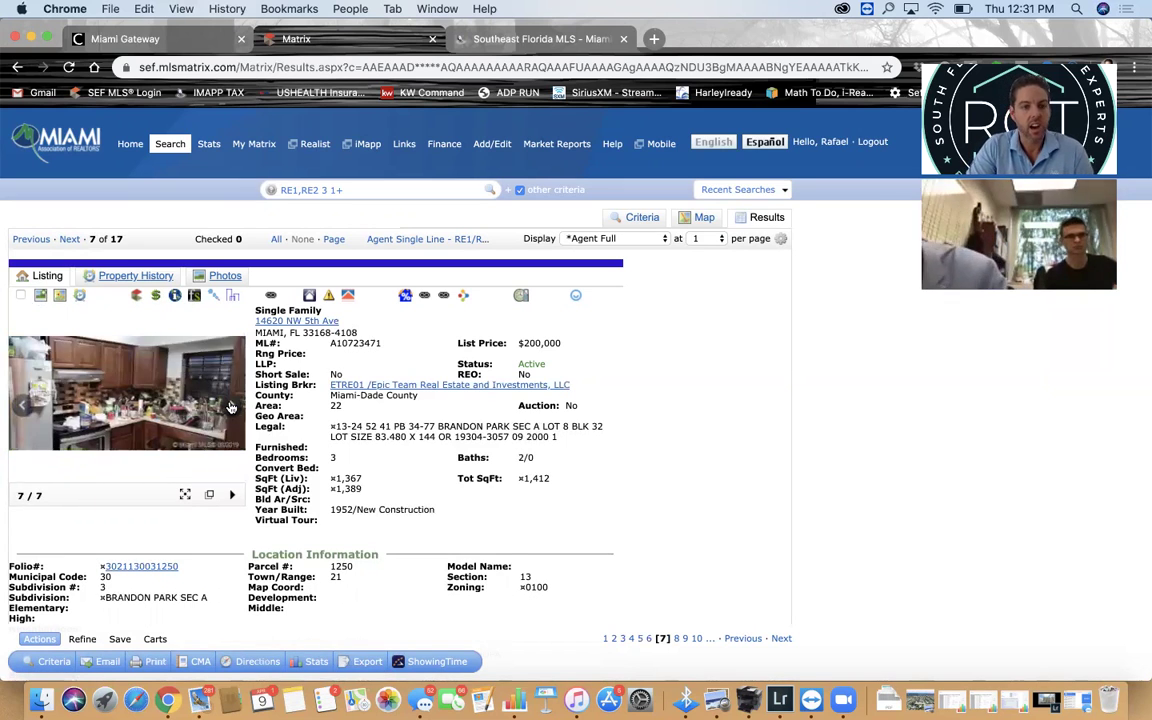
left_click(399, 240)
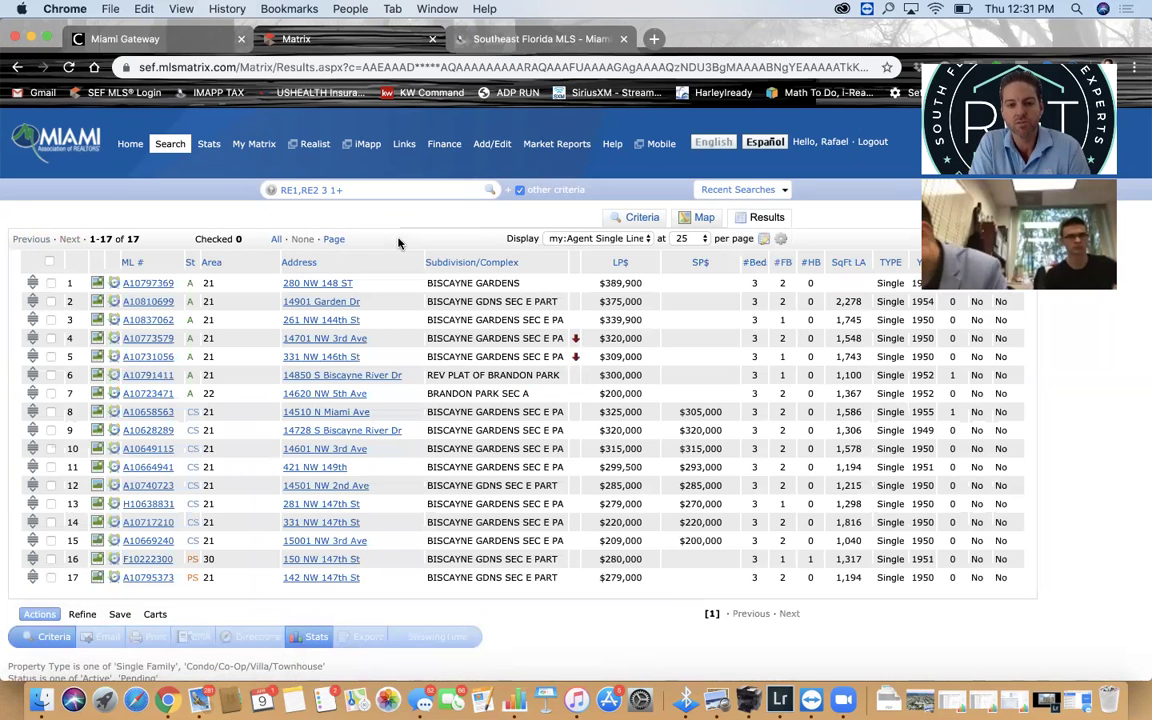